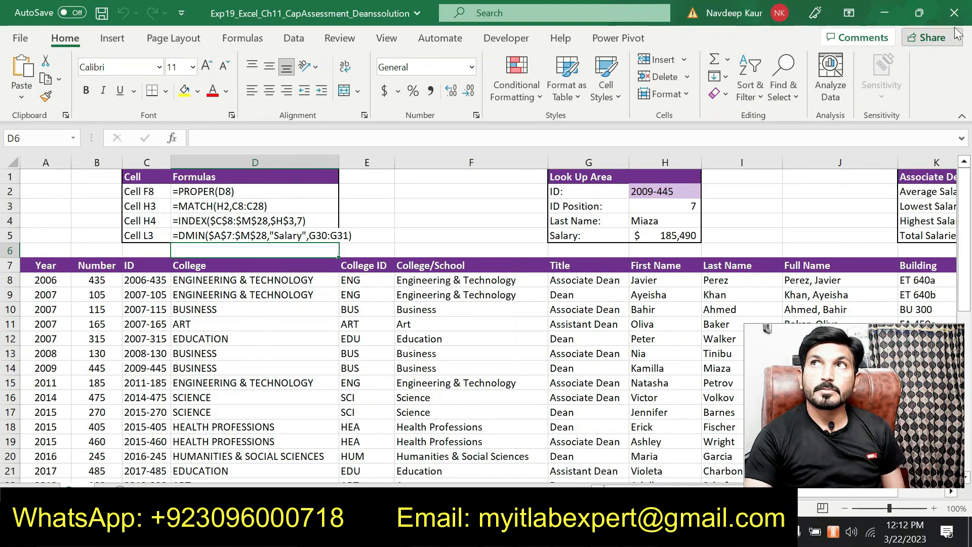
Close the Exp19_Excel_Ch11_CapAssessment_Deanssolution workbook without saving its changes.
key(alt+Tab)
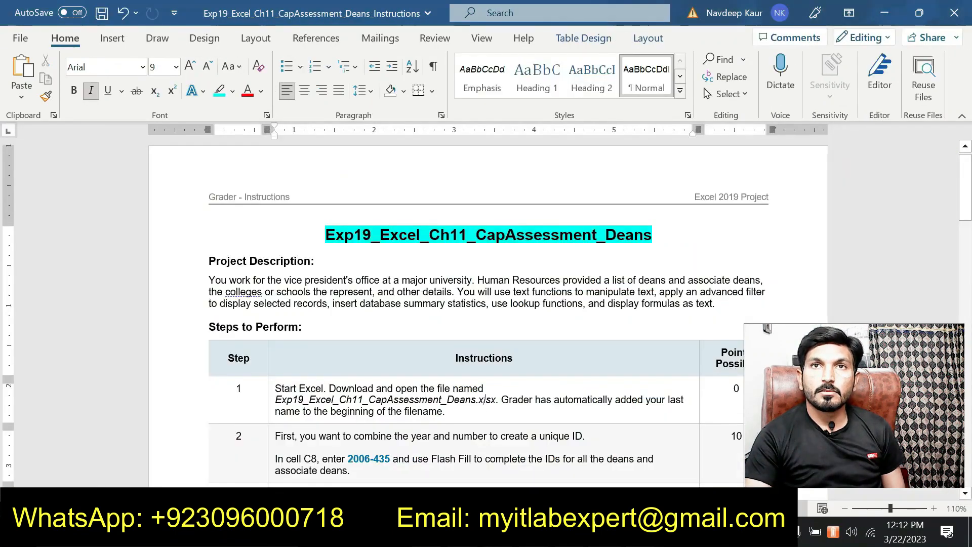
mouse_move(638, 536)
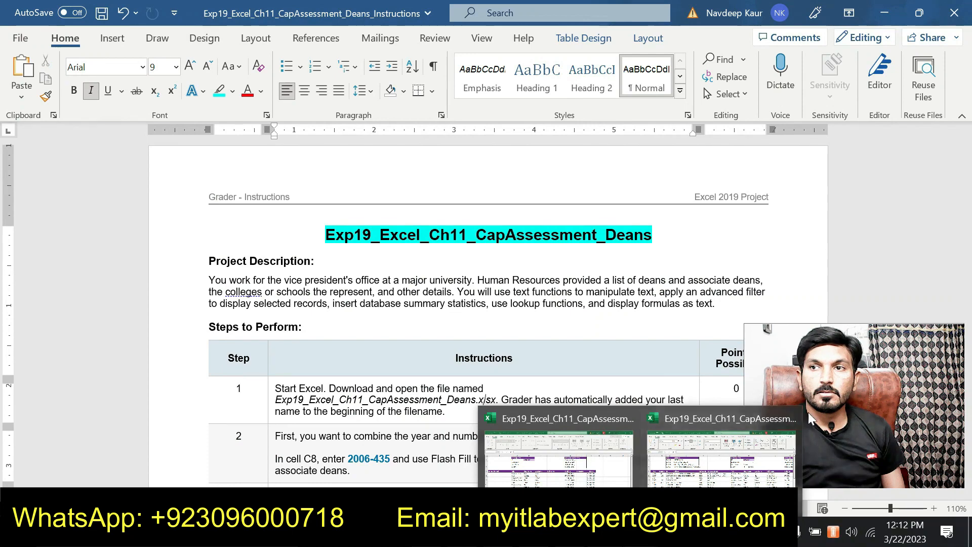
click(719, 448)
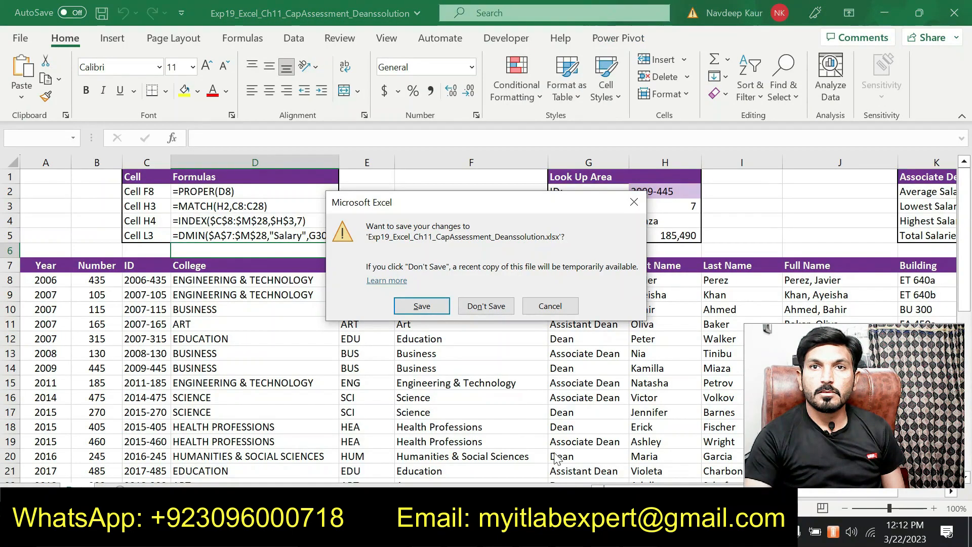
click(486, 306)
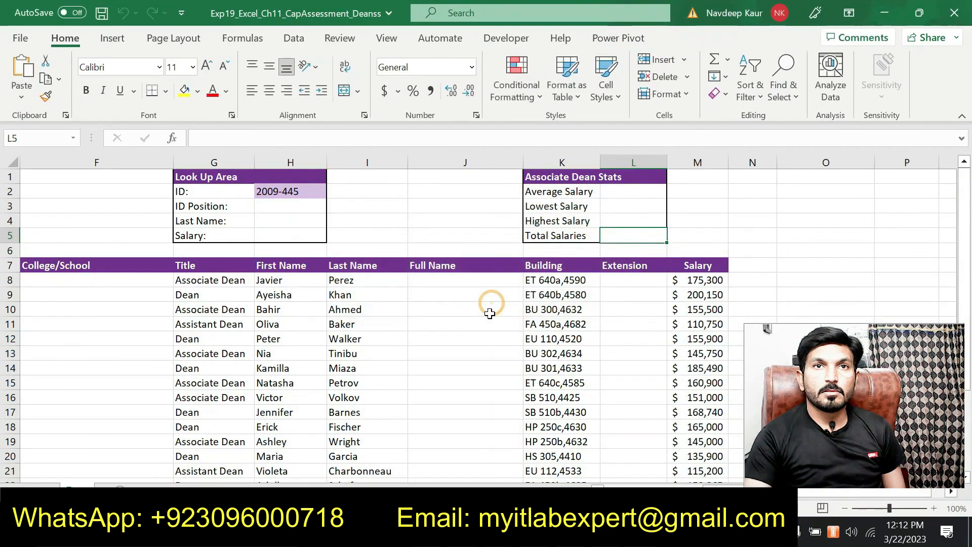
Switch to the Word instructions and highlight the file name Exp19_Excel_Ch11_CapAssessment_Deans.xlsx in step 1 in turquoise.
key(alt+Tab)
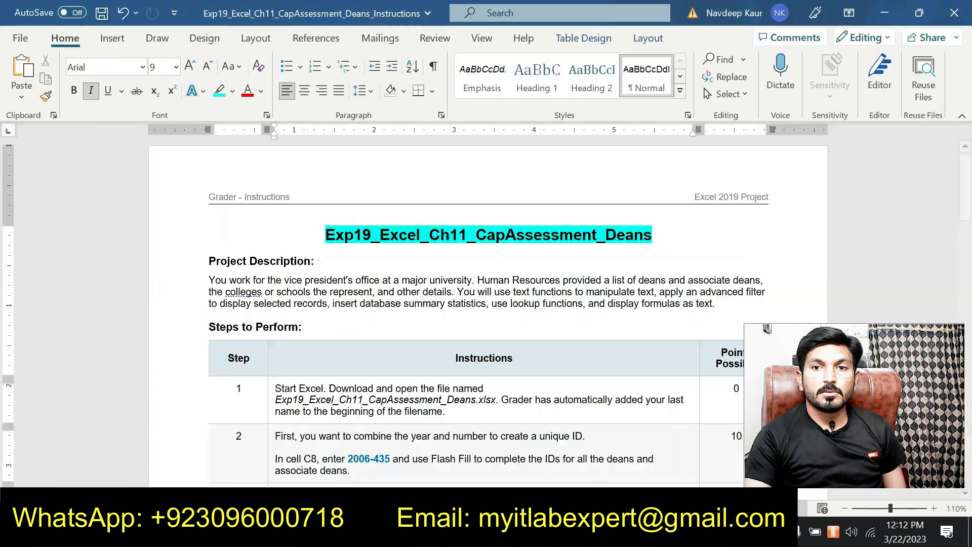
scroll(486, 304, down, 2)
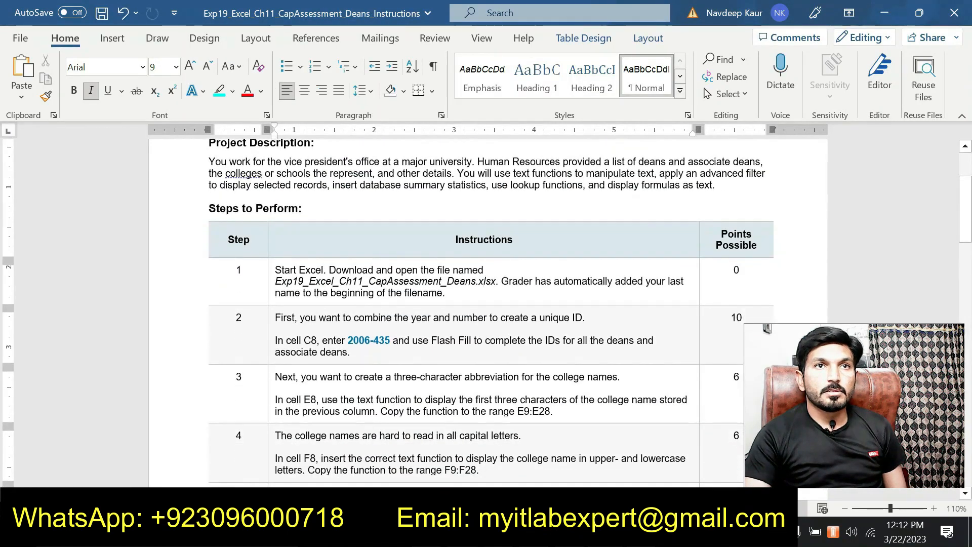
scroll(371, 340, up, 3)
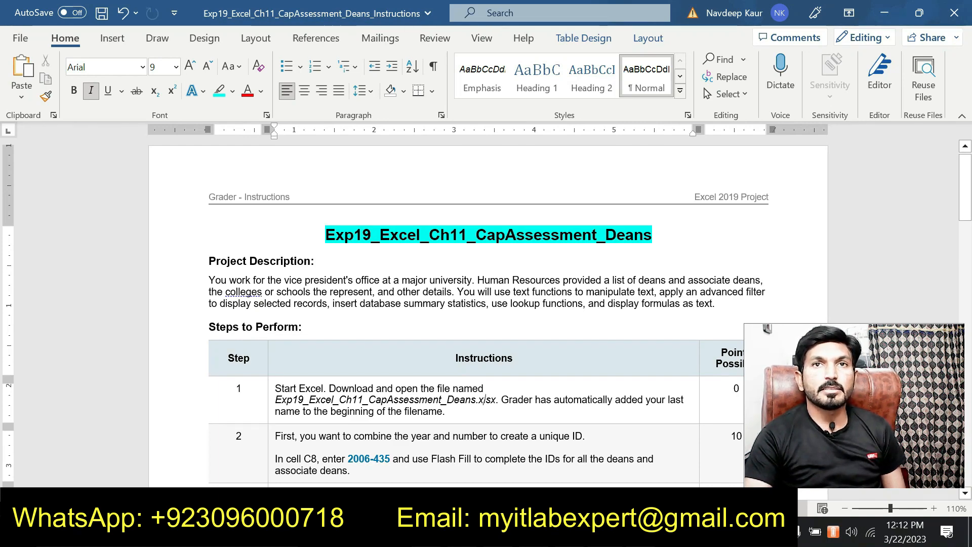
scroll(426, 385, down, 1)
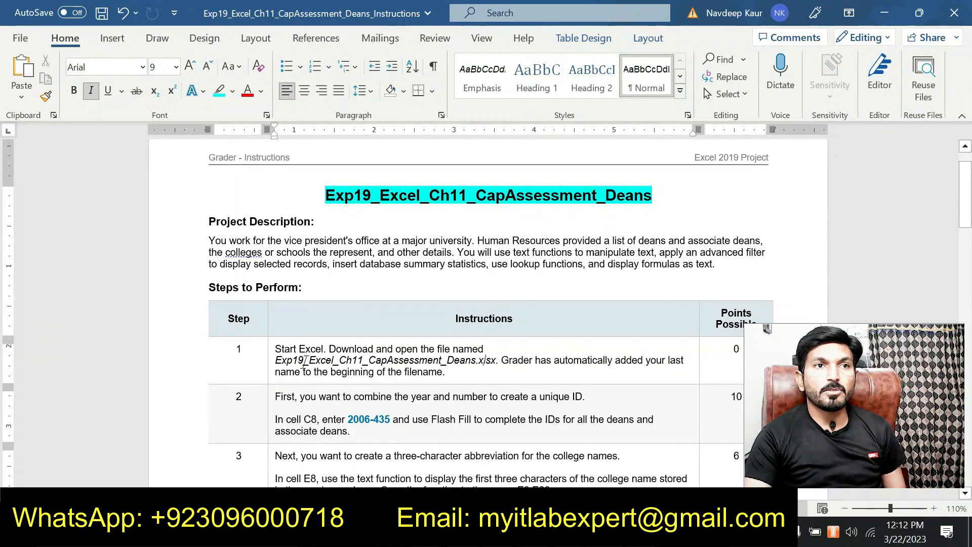
drag(275, 360, 499, 360)
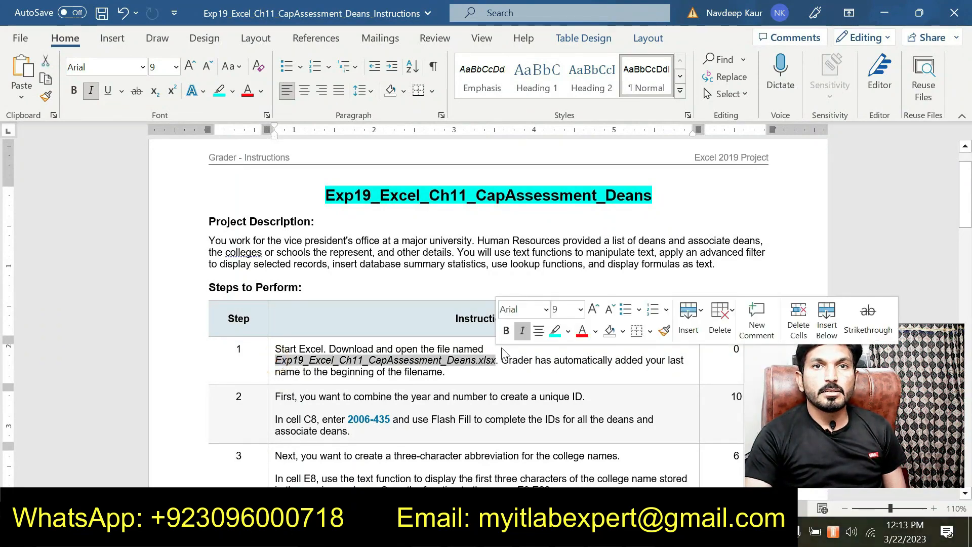
click(554, 332)
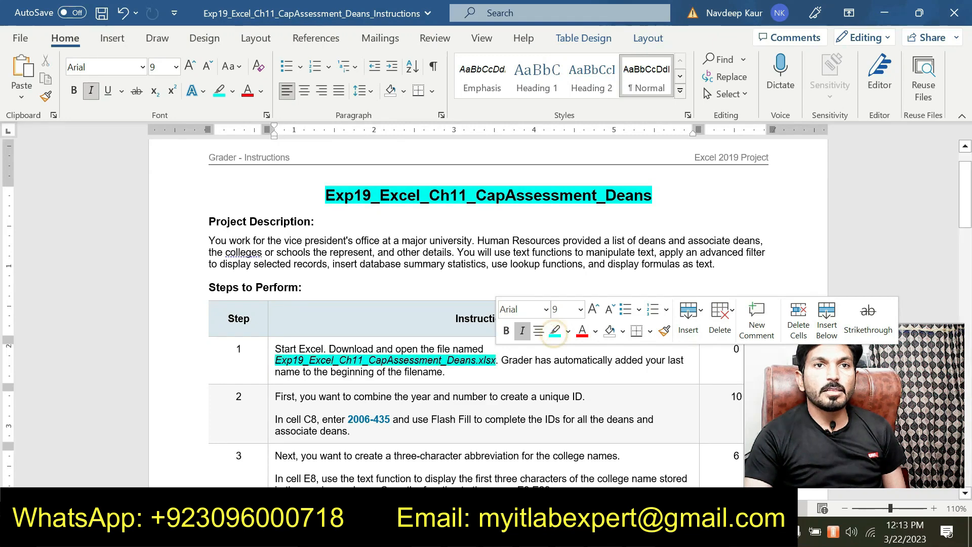
click(438, 372)
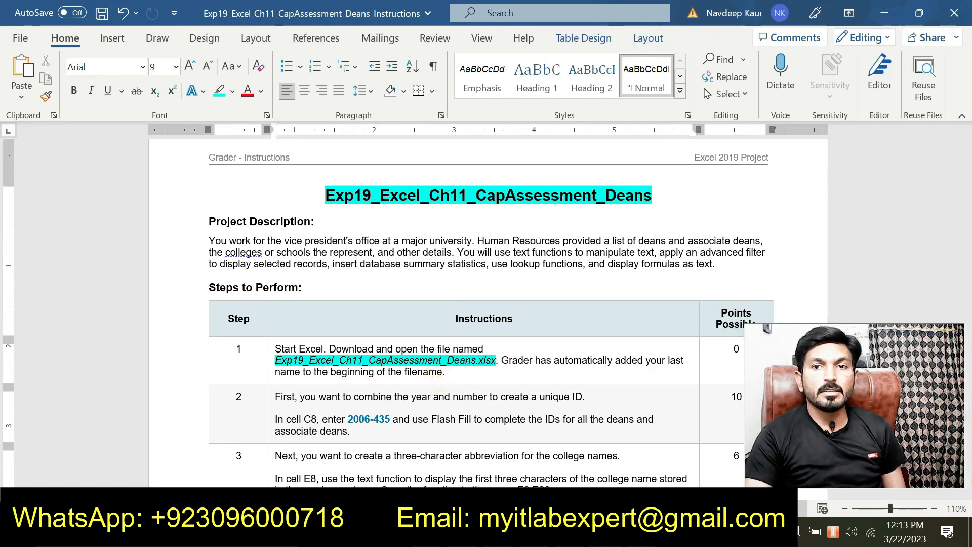
Glance at the open Excel workbook, return to Word, and remove the highlight from the file name in step 1.
key(alt+Tab)
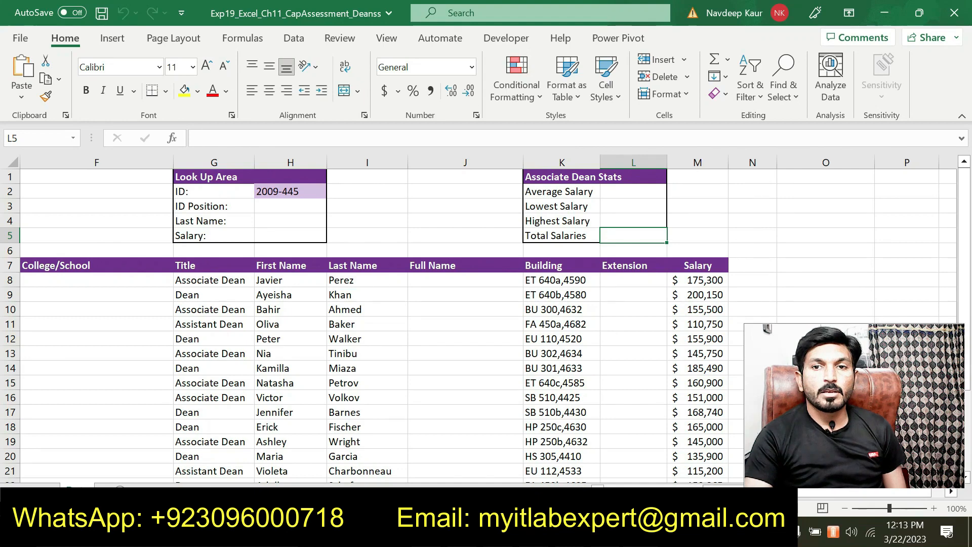
key(alt+Tab)
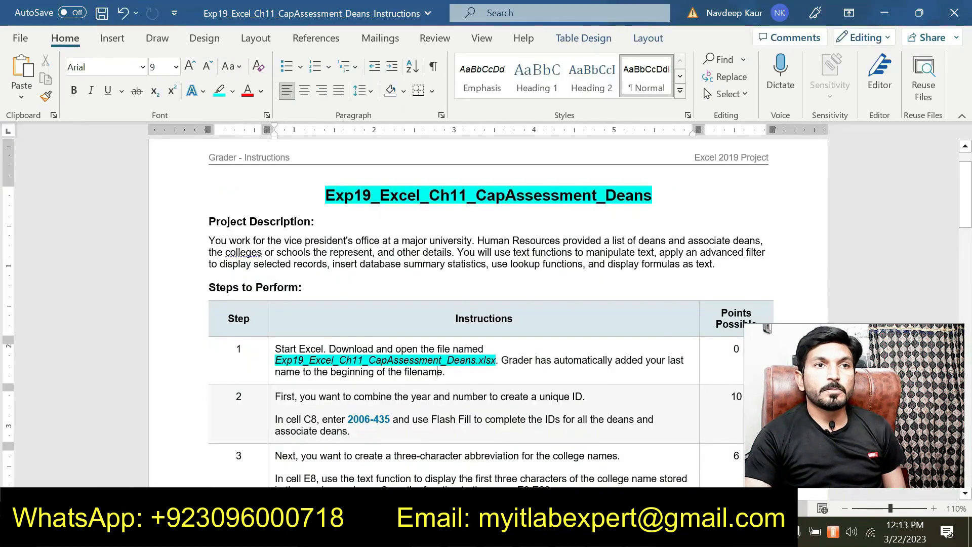
shift+click(273, 360)
drag(273, 361, 499, 360)
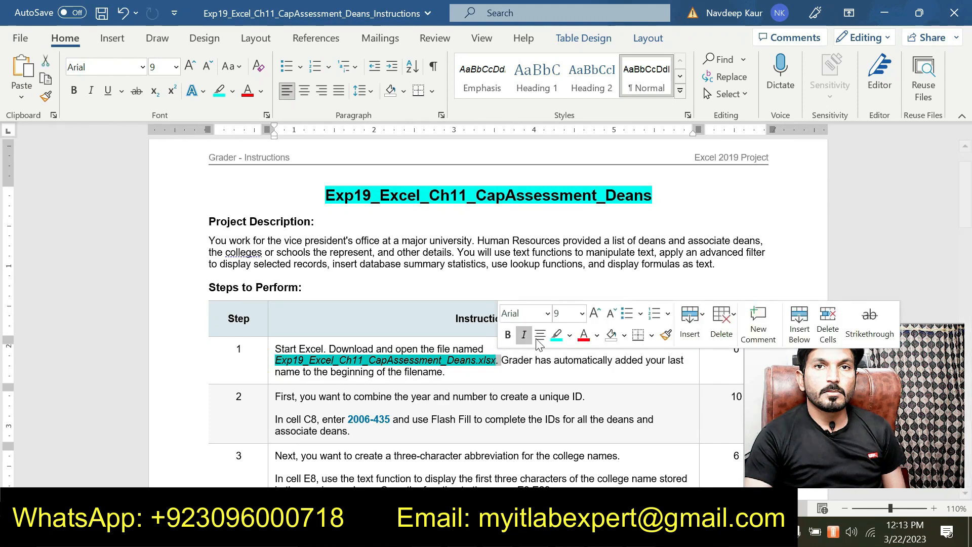
scroll(486, 314, down, 1)
drag(499, 321, 290, 325)
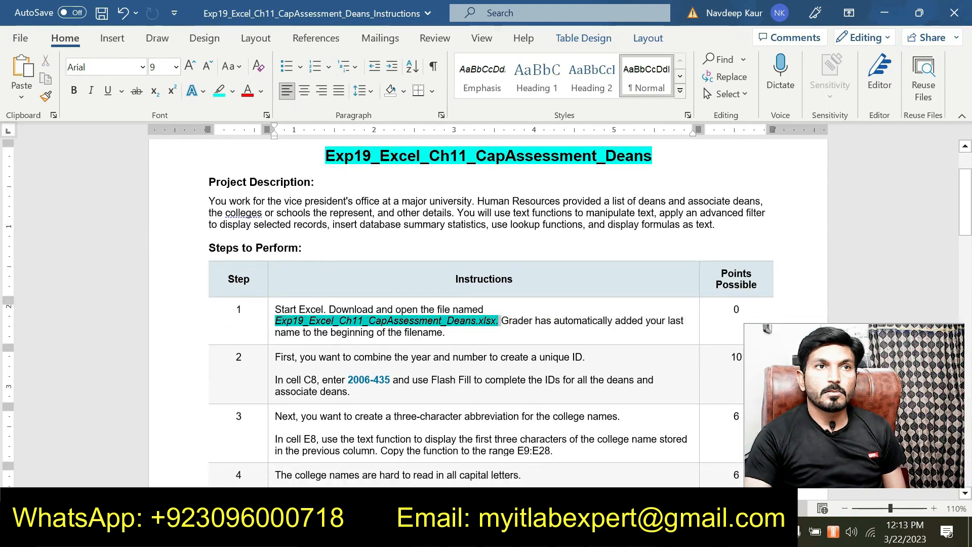
click(337, 297)
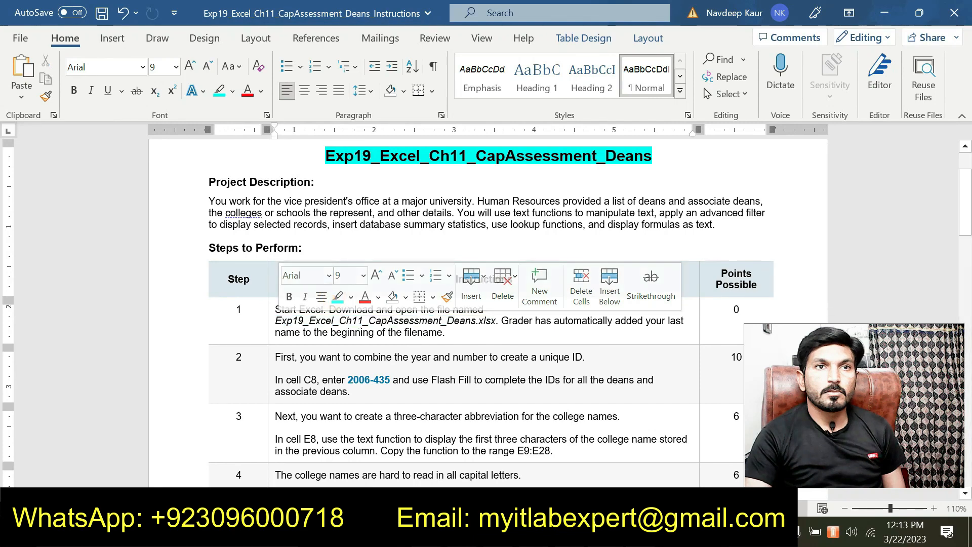
Highlight the step 2 instruction about cell C8 and Flash Fill in turquoise.
scroll(376, 367, down, 1)
drag(386, 340, 275, 340)
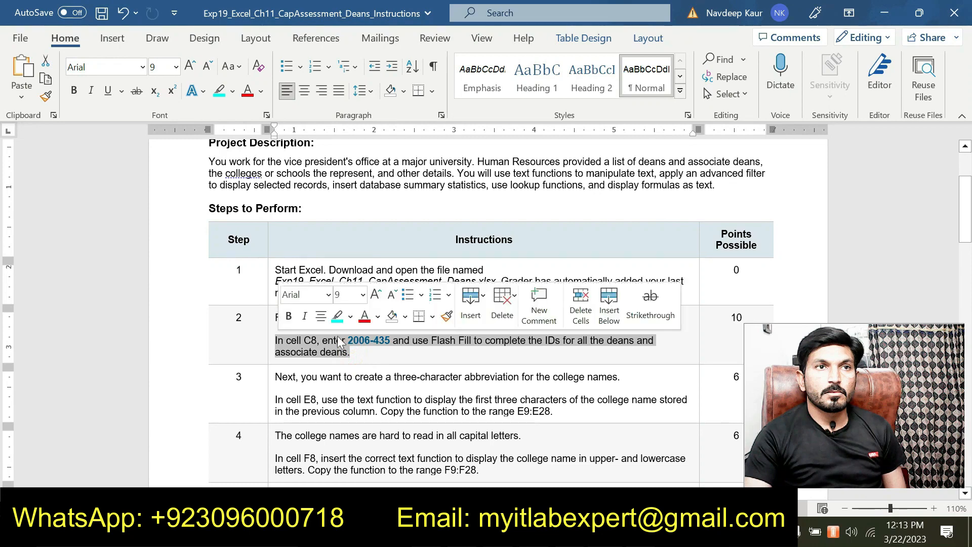
click(339, 318)
click(356, 354)
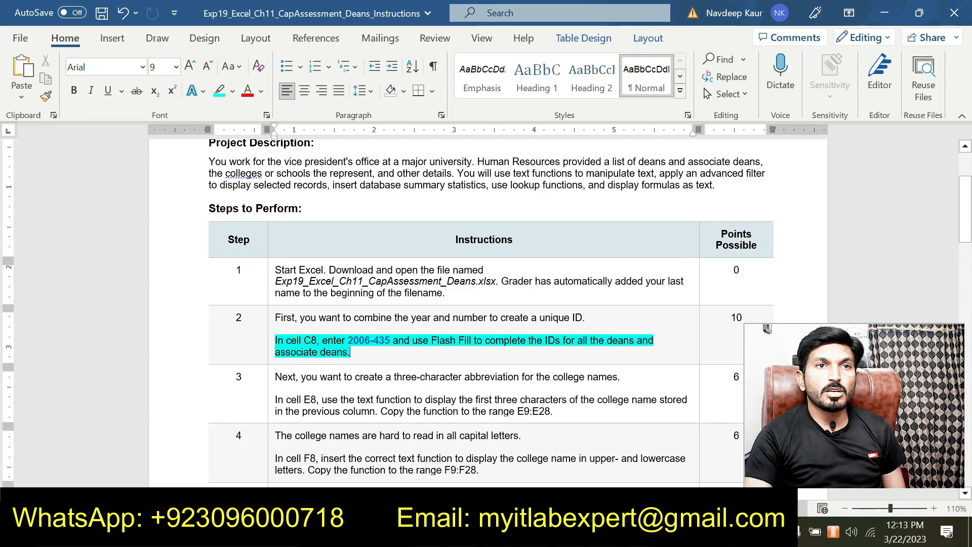
Switch to the Excel workbook and enter the ID in cell C8 as row 8's year and number joined by a hyphen.
drag(348, 340, 393, 340)
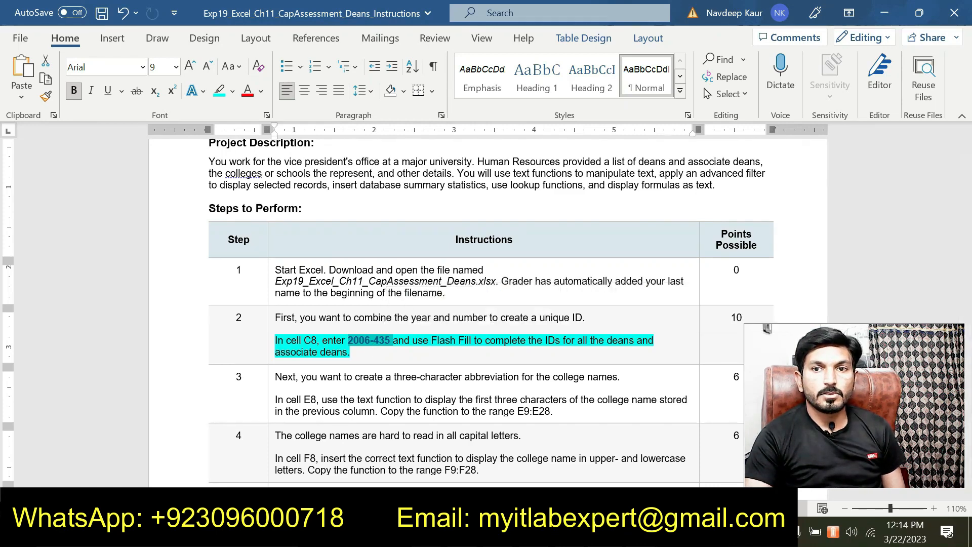
click(640, 441)
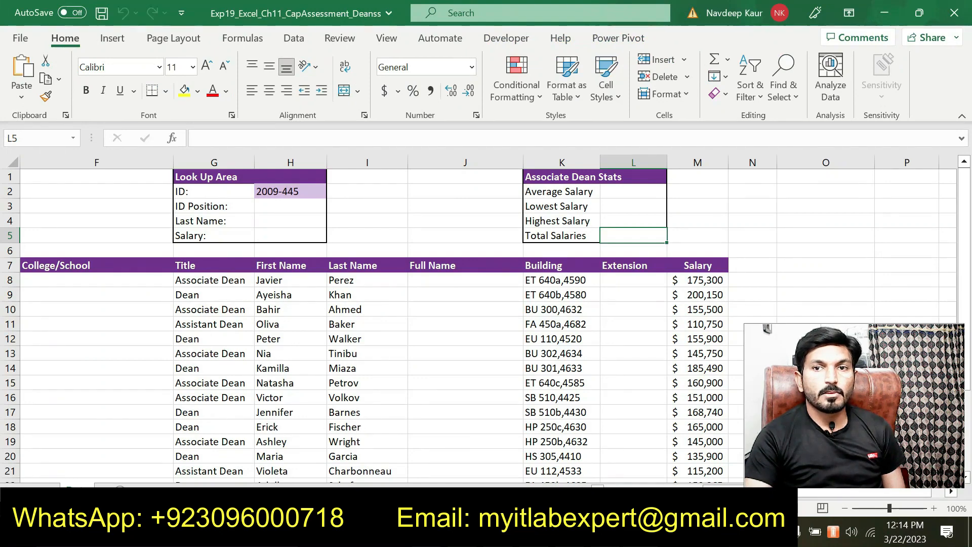
scroll(373, 342, left, 5)
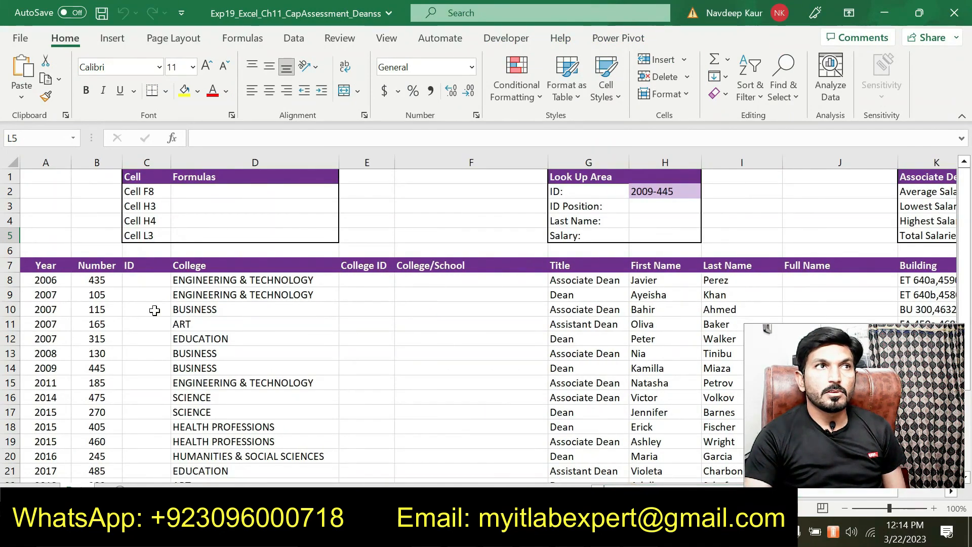
click(154, 280)
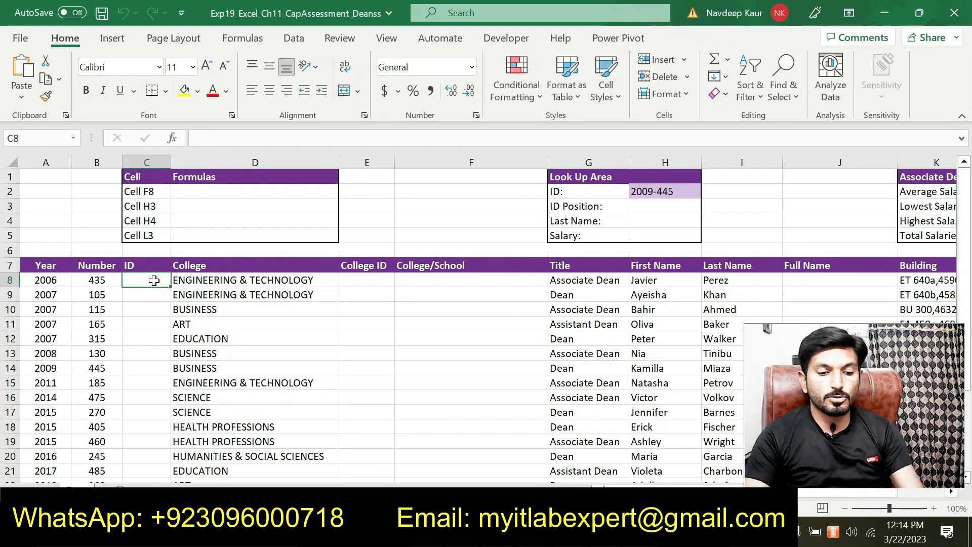
text(200)
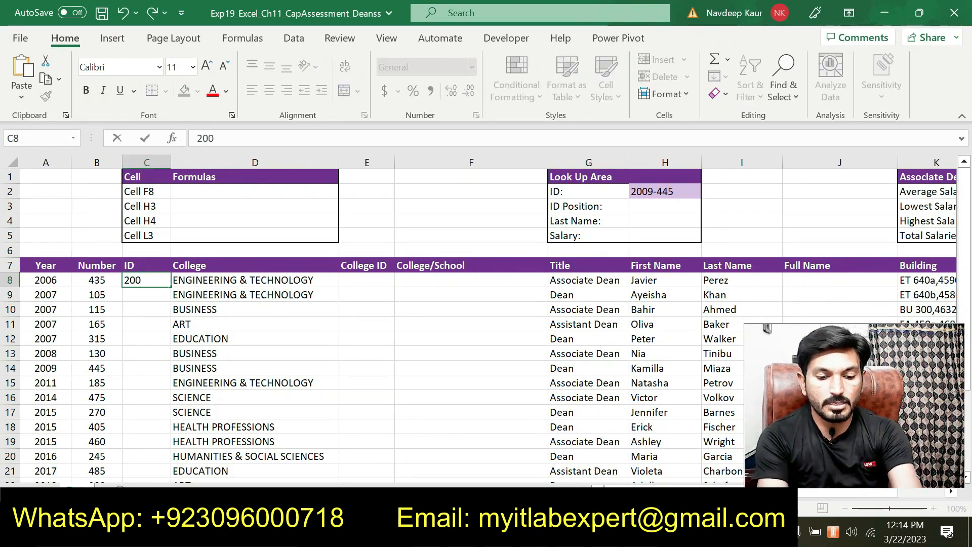
text(6-435)
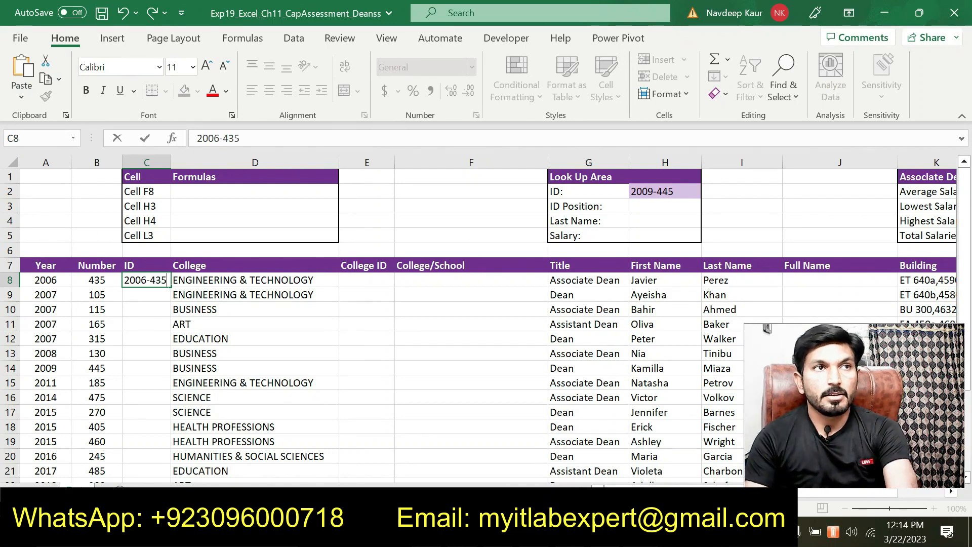
key(alt+Tab)
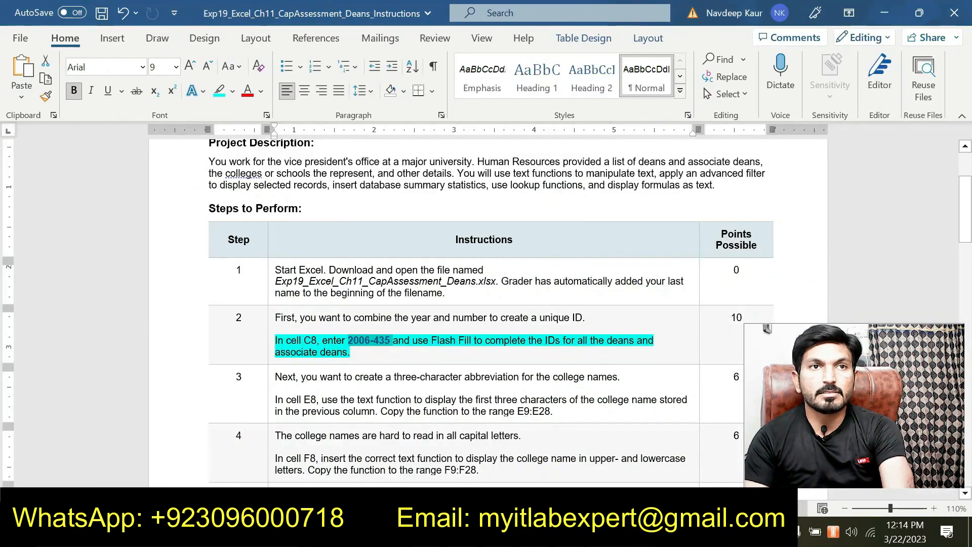
key(alt+Tab)
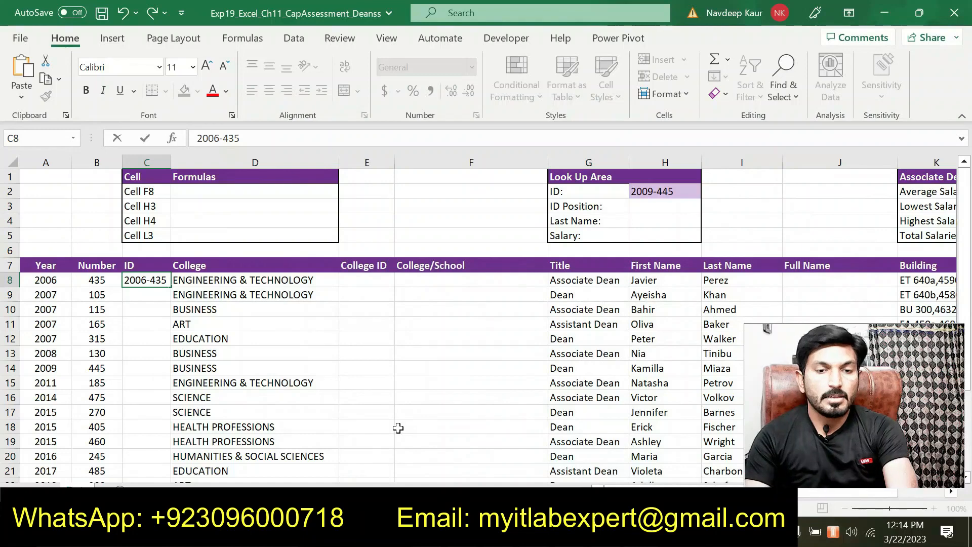
key(Return)
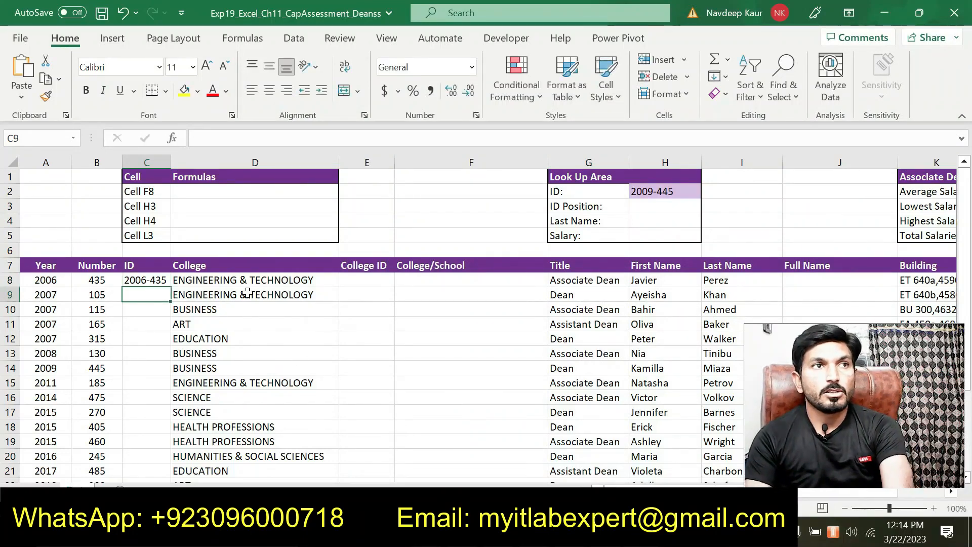
Flash Fill the ID column from cell C8 and check the filled IDs down the list.
click(155, 281)
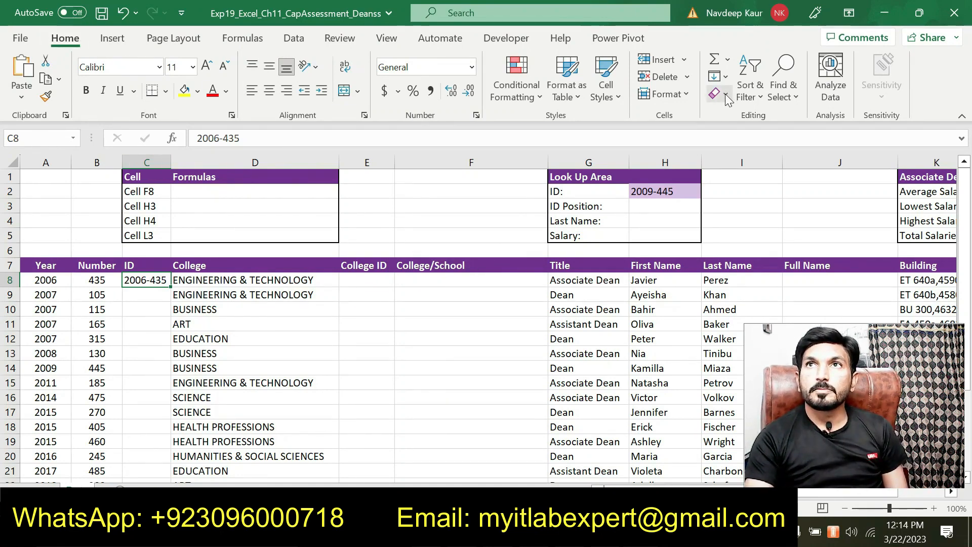
click(727, 78)
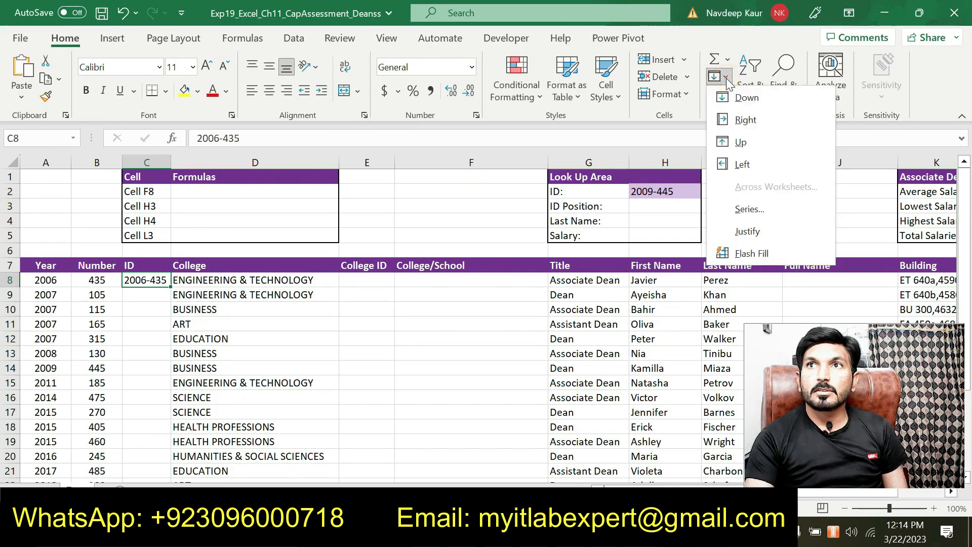
click(734, 256)
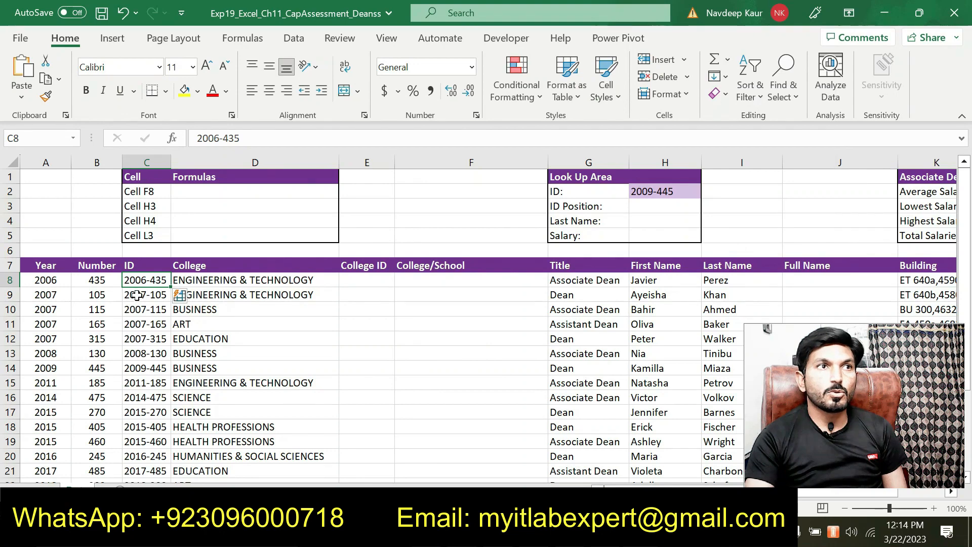
scroll(150, 292, down, 1)
scroll(150, 293, down, 5)
scroll(152, 297, up, 4)
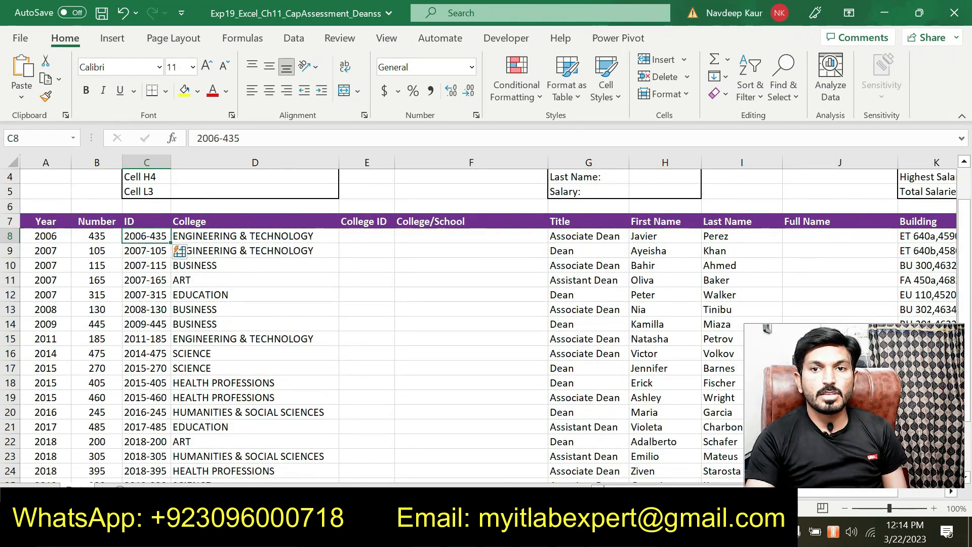
Switch to the Word instructions and remove the highlight from the step 2 text about cell C8.
key(alt+Tab)
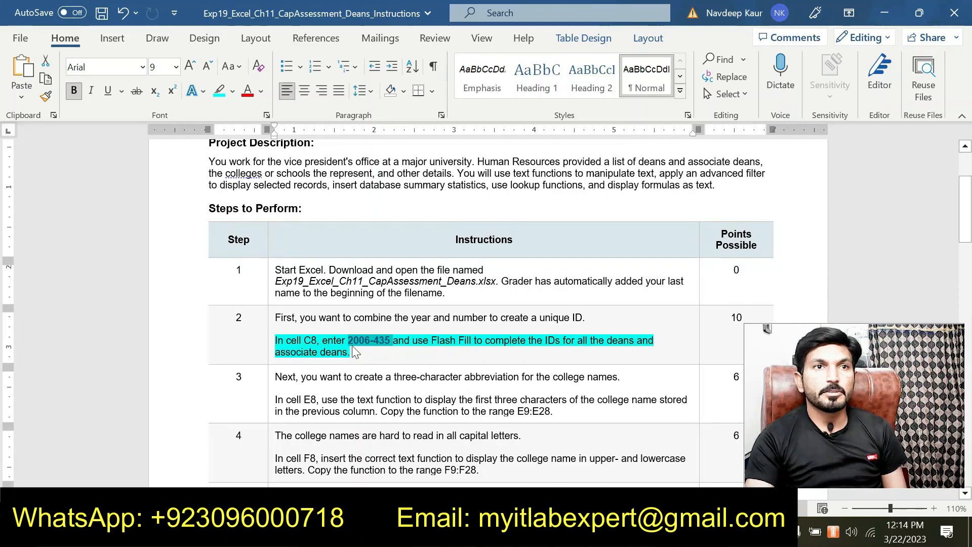
drag(356, 353, 276, 341)
right_click(314, 342)
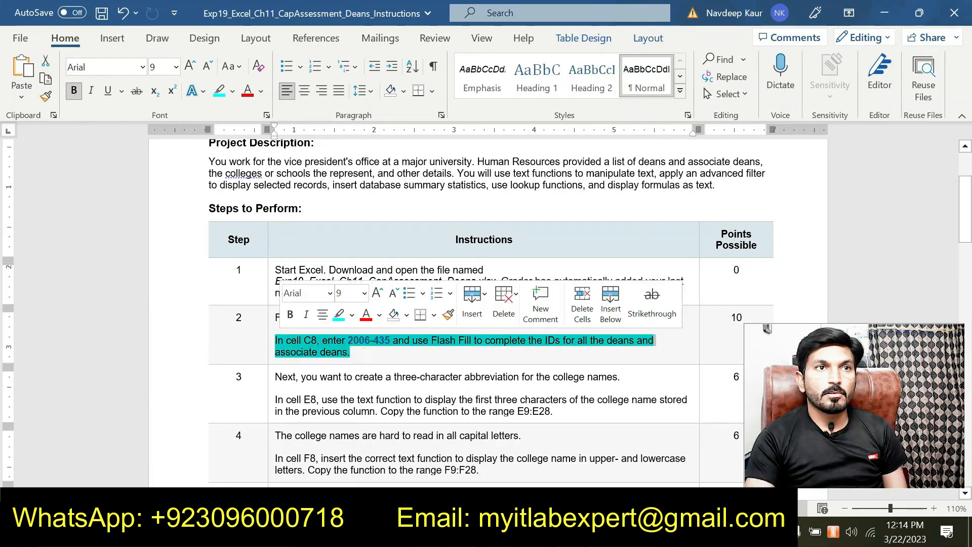
click(338, 316)
Highlight the step 3 instruction about the text function in cell E8 and the range E9:E28 in turquoise.
drag(553, 411, 276, 399)
right_click(311, 405)
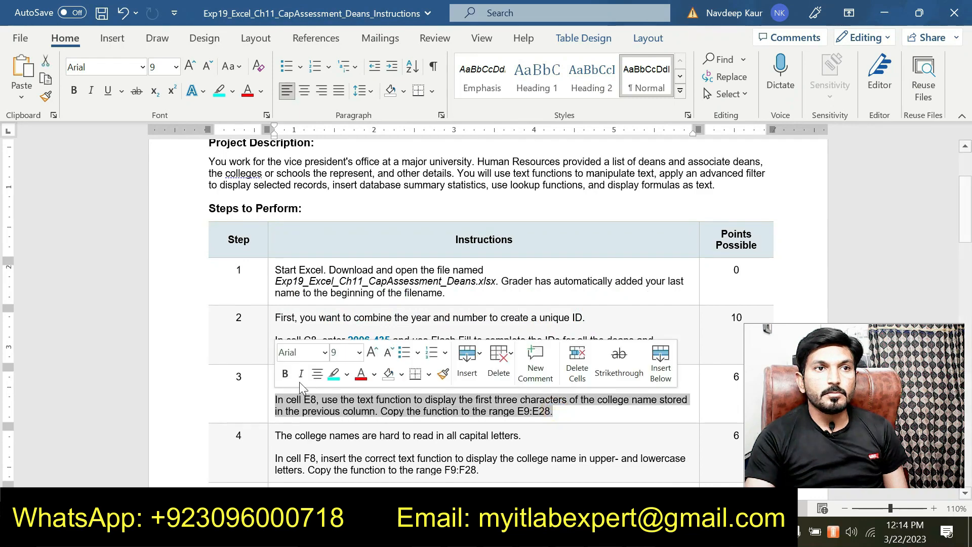
click(331, 372)
scroll(332, 372, down, 3)
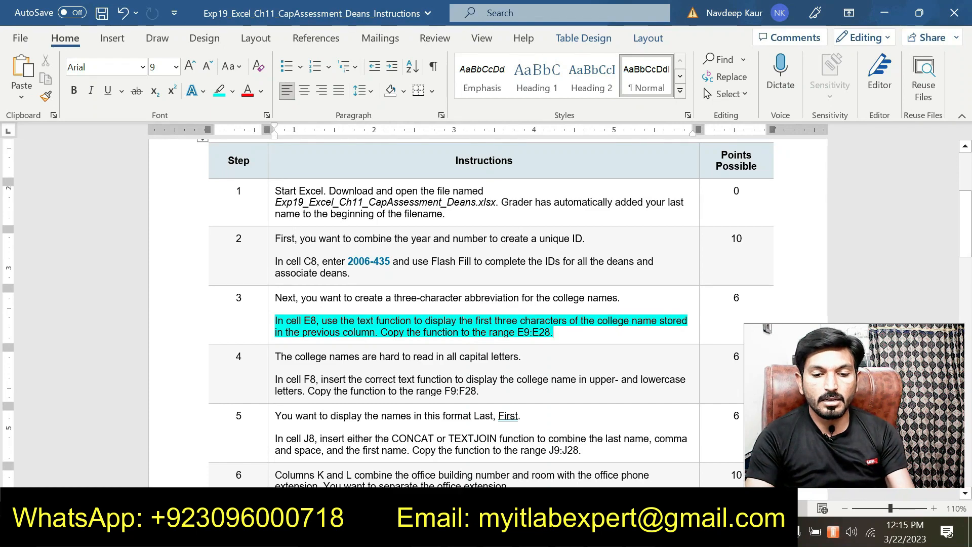
Switch to the Excel workbook and enter a LEFT function in cell E8 that extracts the first 3 characters of D8.
key(alt+Tab)
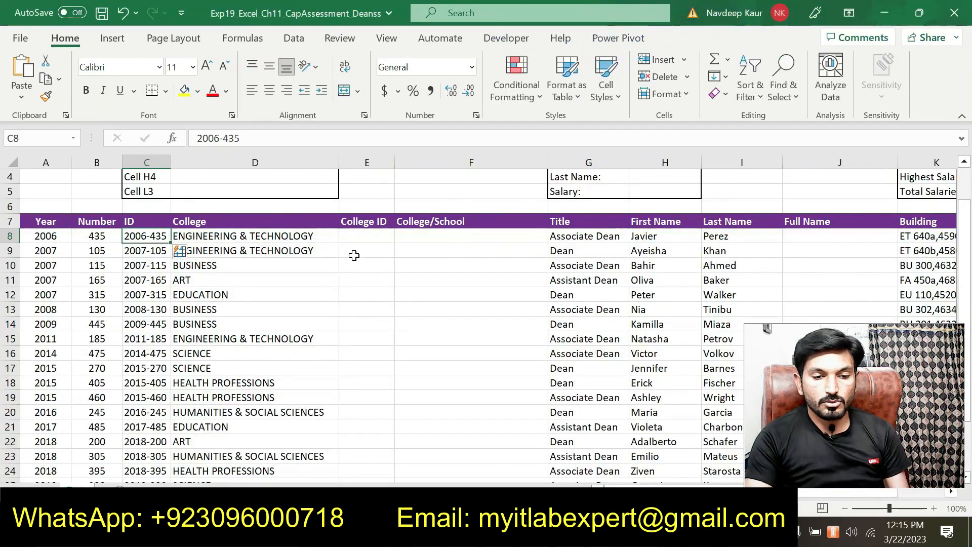
click(360, 236)
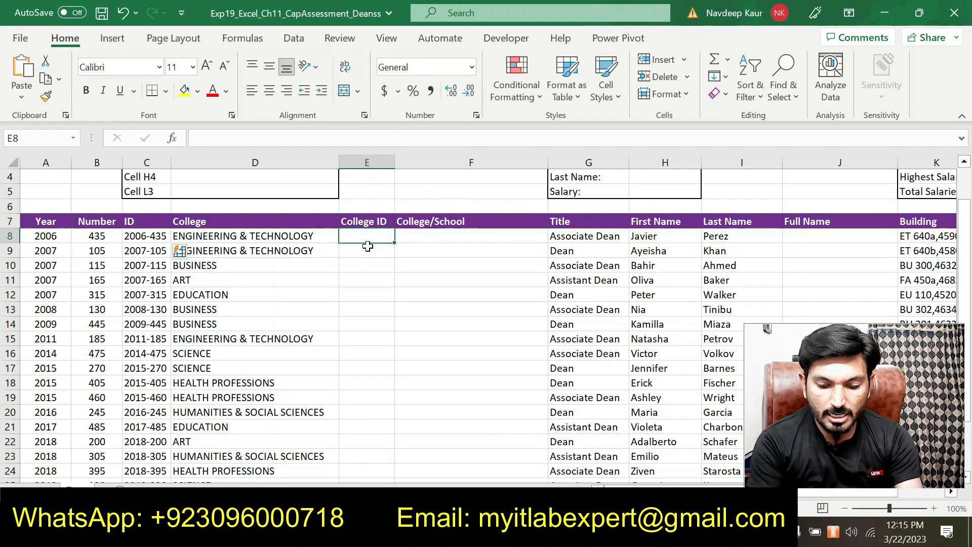
text(=)
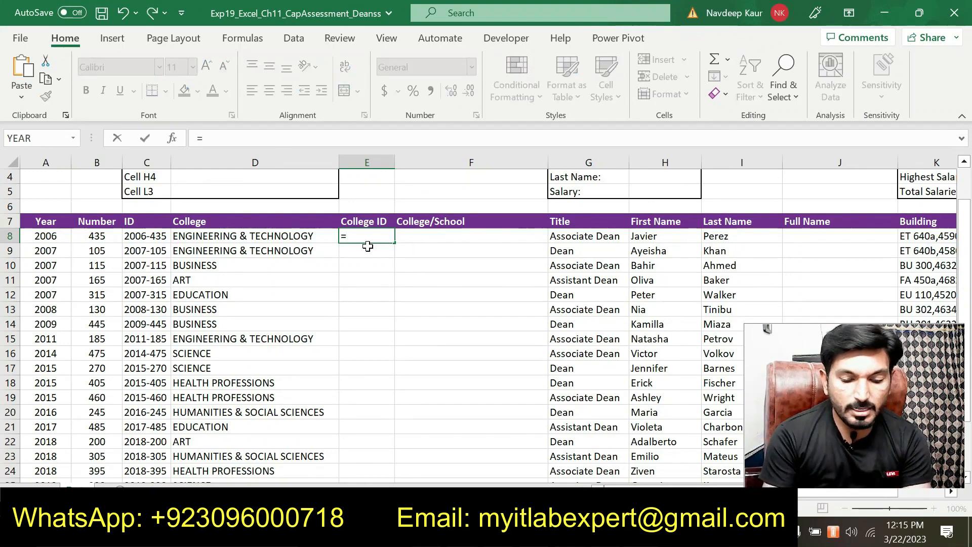
text(le)
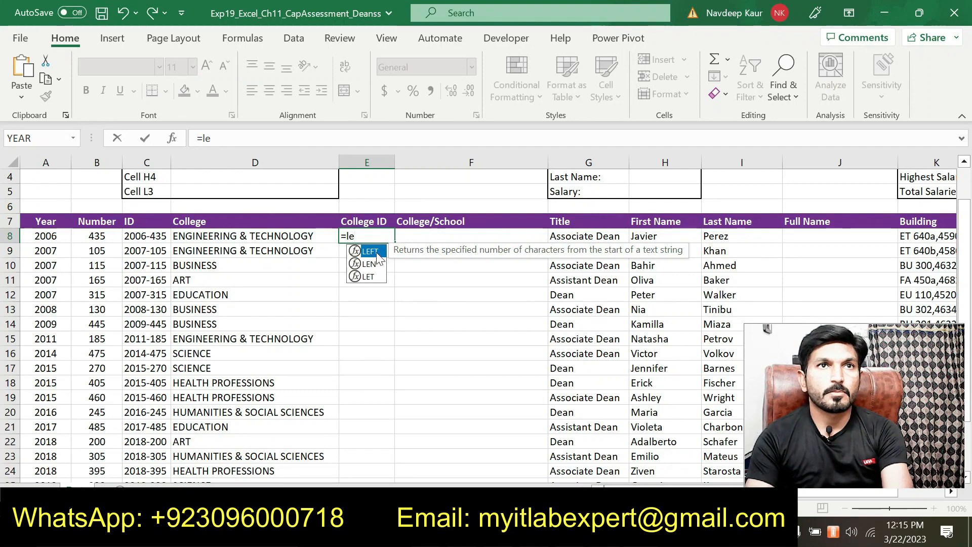
double_click(379, 253)
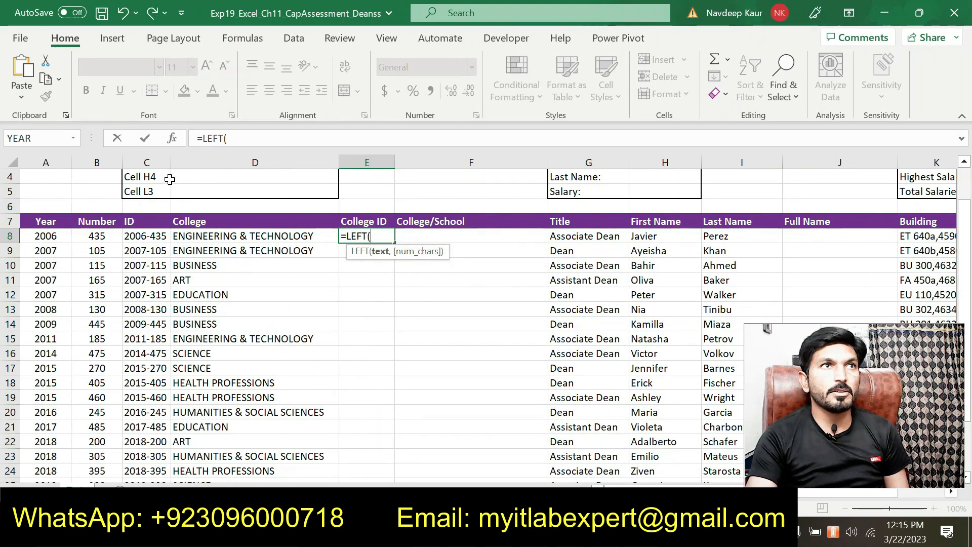
click(174, 142)
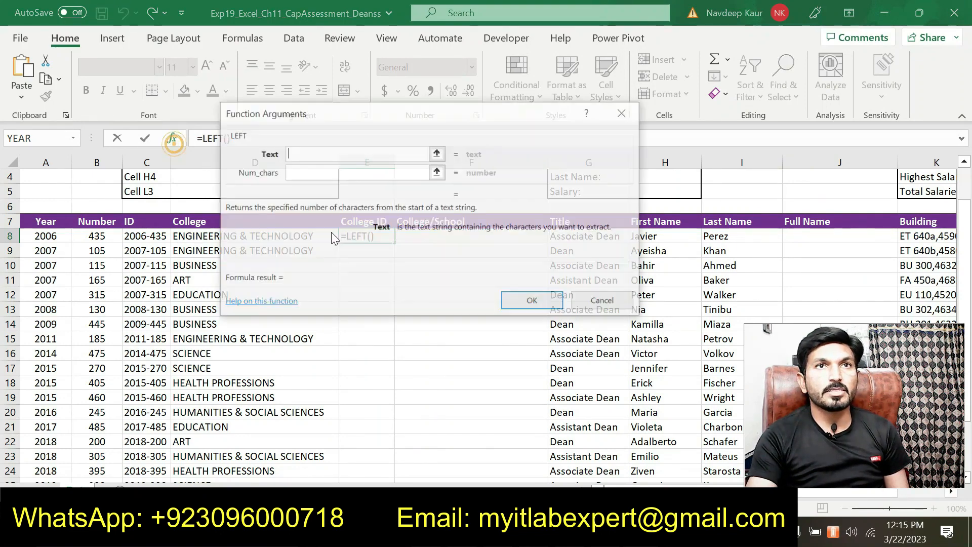
drag(370, 114, 506, 182)
click(242, 236)
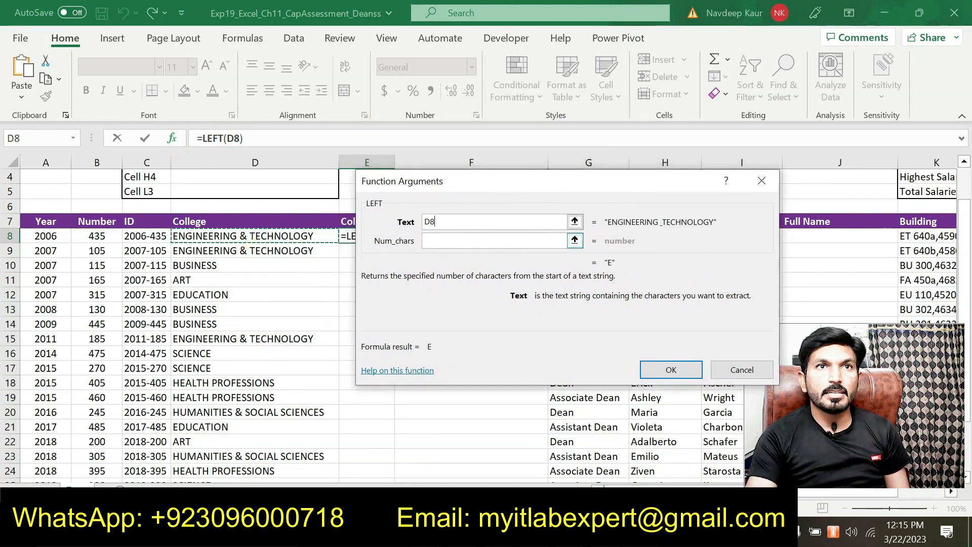
click(430, 240)
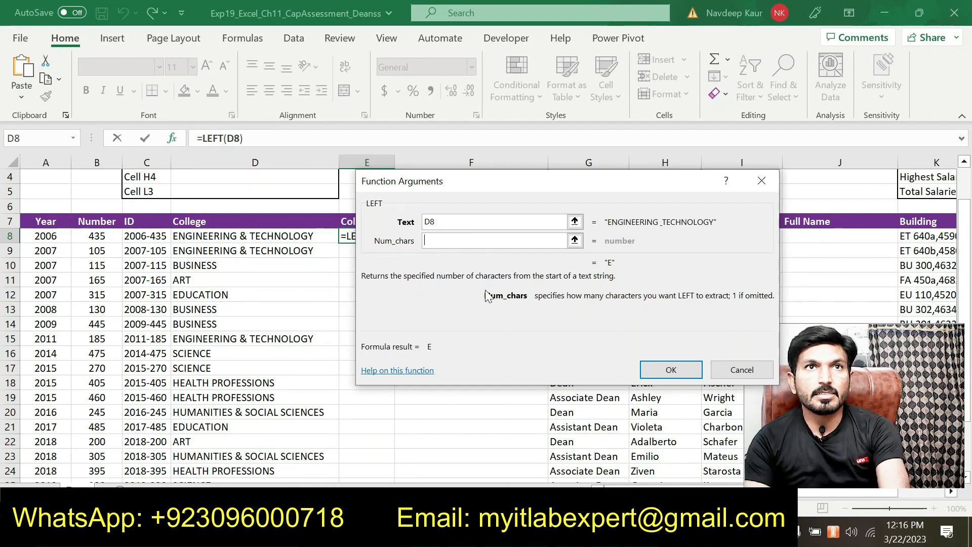
text(3)
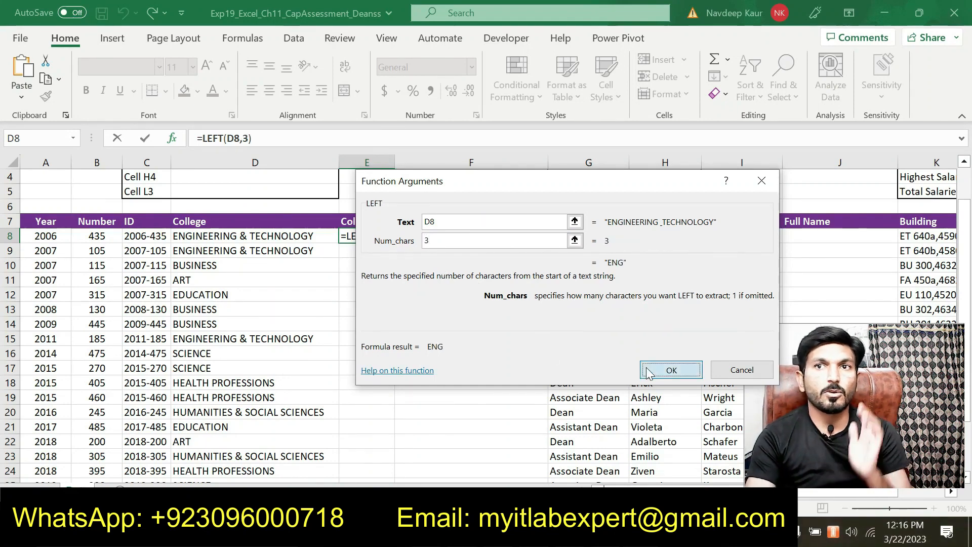
click(671, 370)
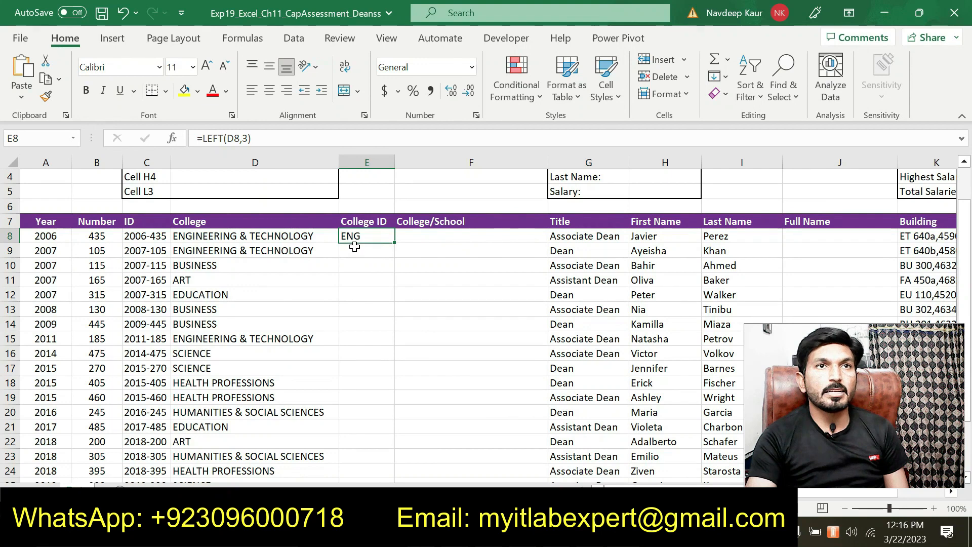
Copy the LEFT function from cell E8 down the College ID column to E9:E28 and check the filled abbreviations.
double_click(394, 242)
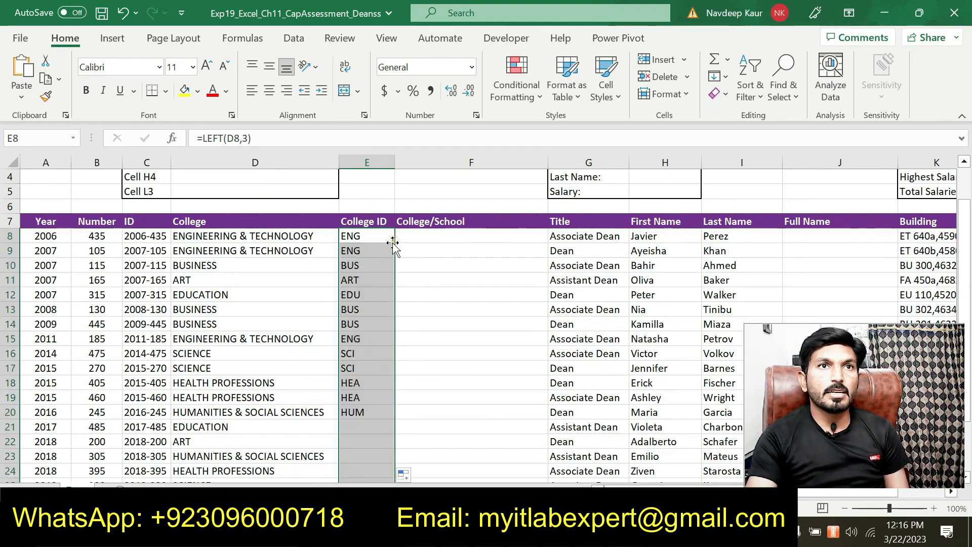
scroll(393, 277, down, 6)
scroll(391, 284, up, 7)
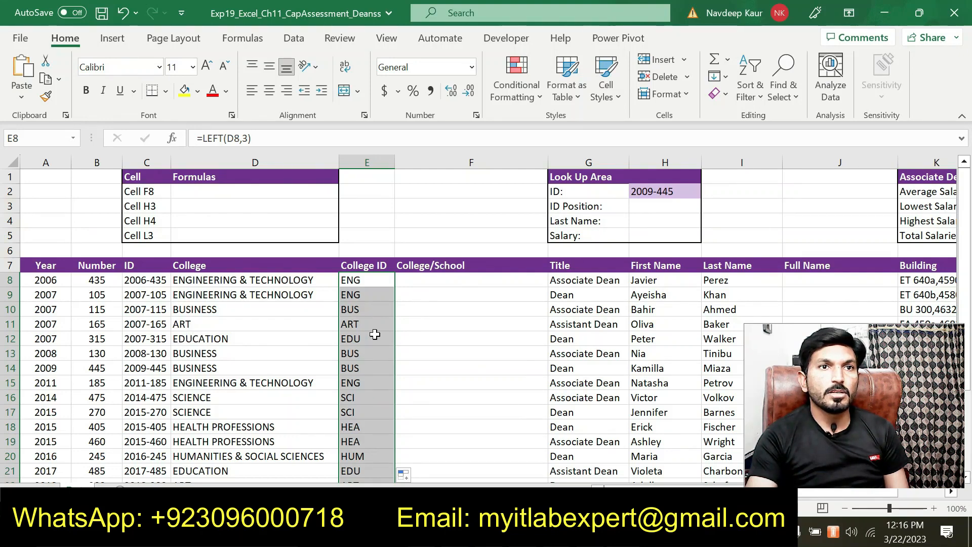
scroll(373, 342, down, 1)
scroll(374, 342, down, 2)
scroll(363, 304, up, 3)
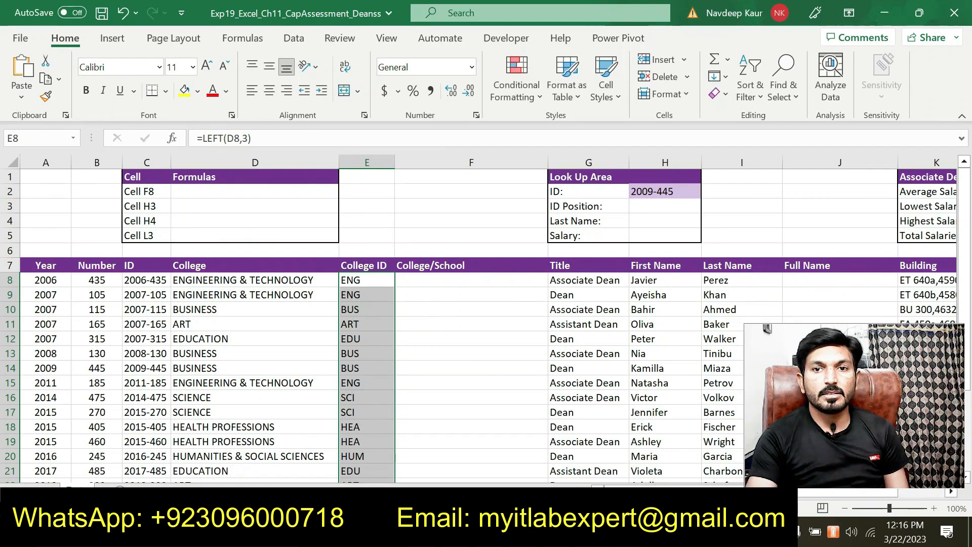
Switch to the Word instructions and remove the highlight from the step 3 text about cell E8.
key(alt+Tab)
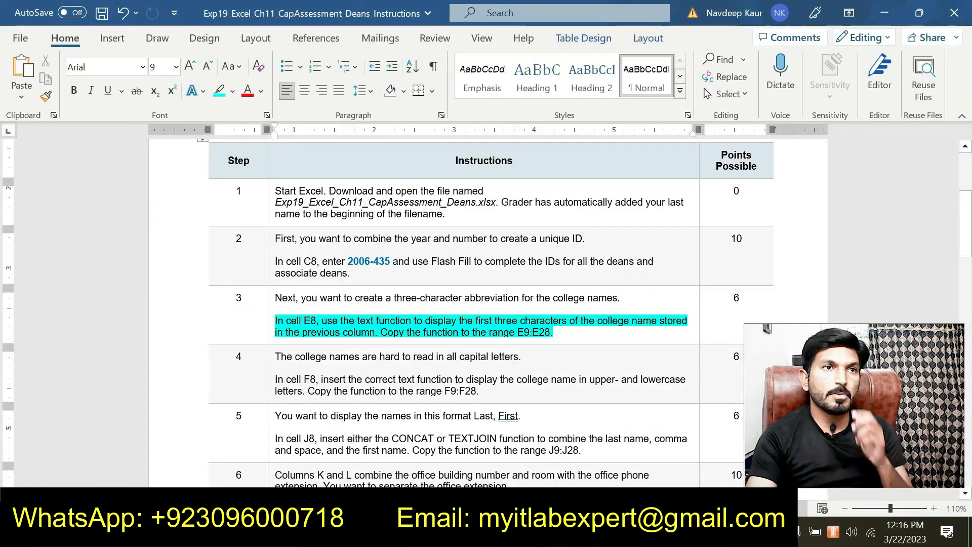
drag(553, 332, 303, 328)
click(336, 295)
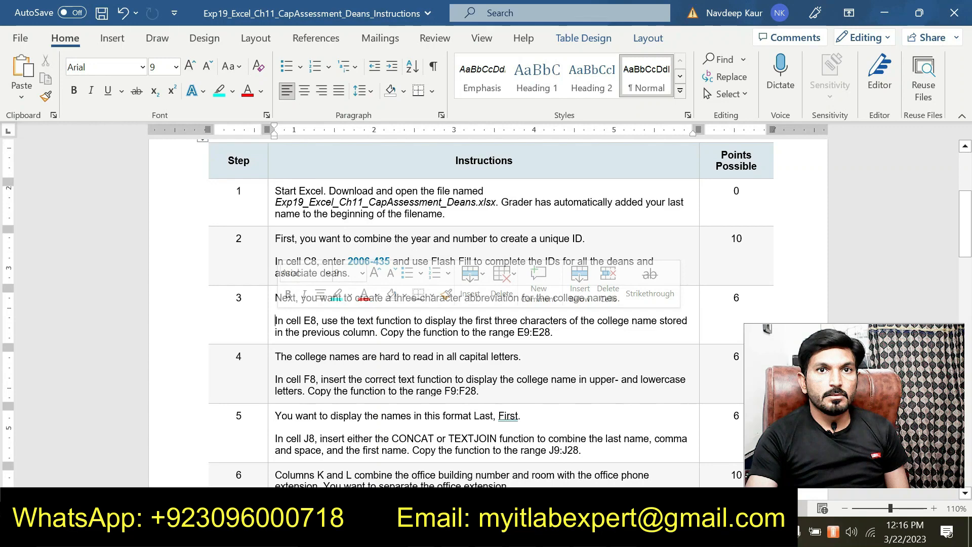
Highlight the step 4 instruction about the text function in cell F8 and the range F9:F28 in turquoise.
drag(480, 391, 302, 381)
click(275, 381)
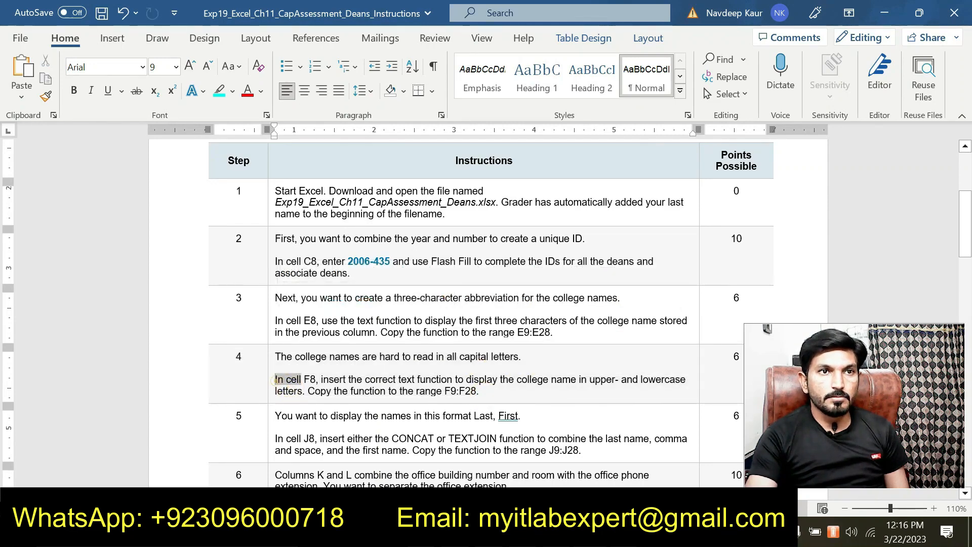
triple_click(275, 380)
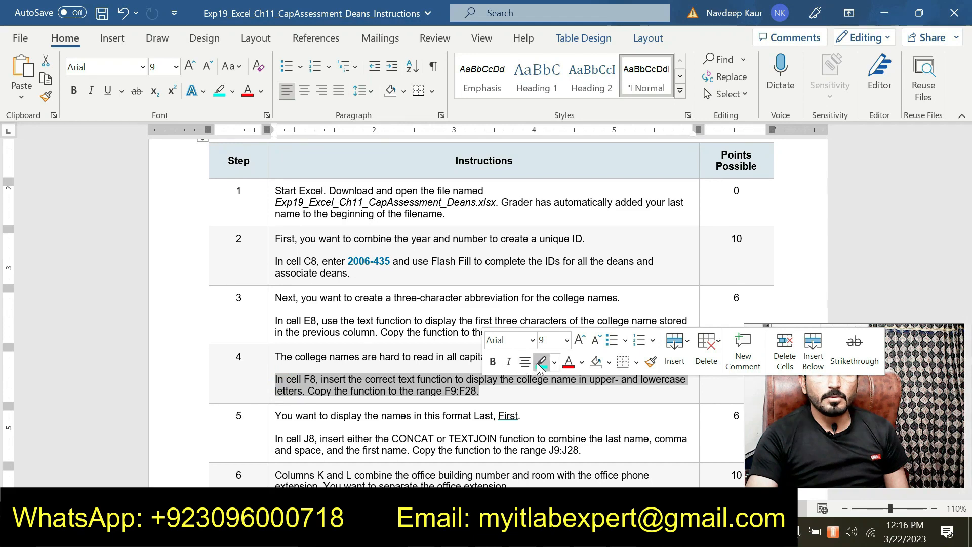
click(541, 363)
scroll(484, 304, down, 1)
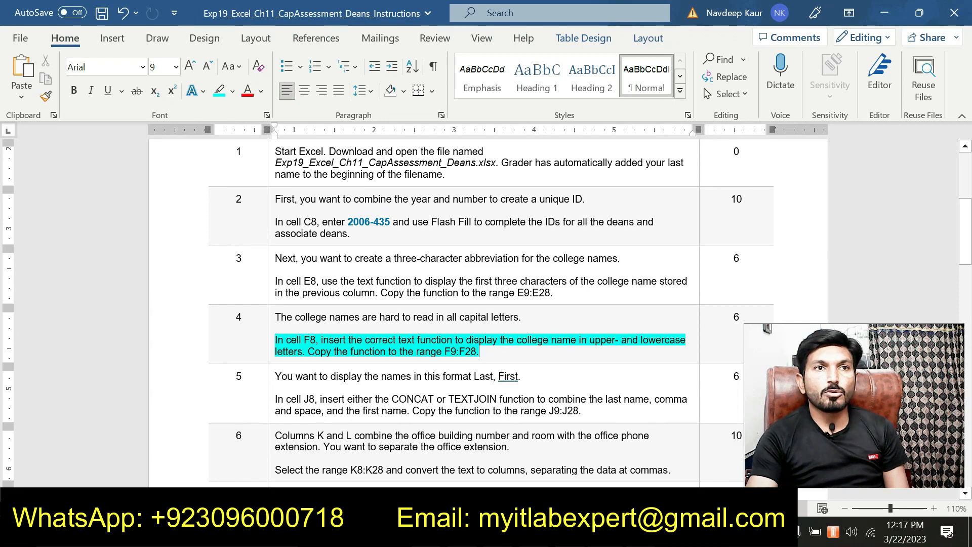
Switch to the Excel workbook, enter =PROPER(D8) in cell F8 and copy it down the College/School column to F9:F28.
key(alt+Tab)
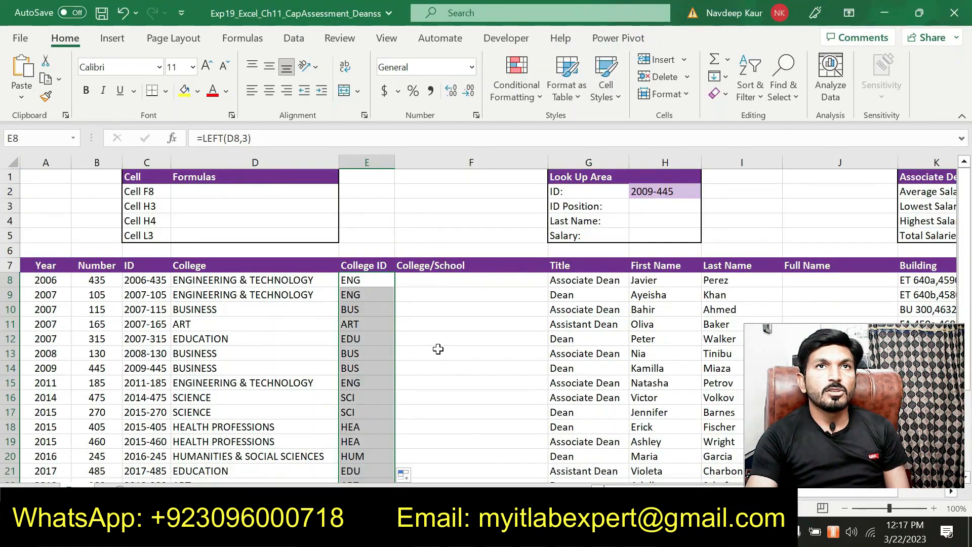
click(437, 282)
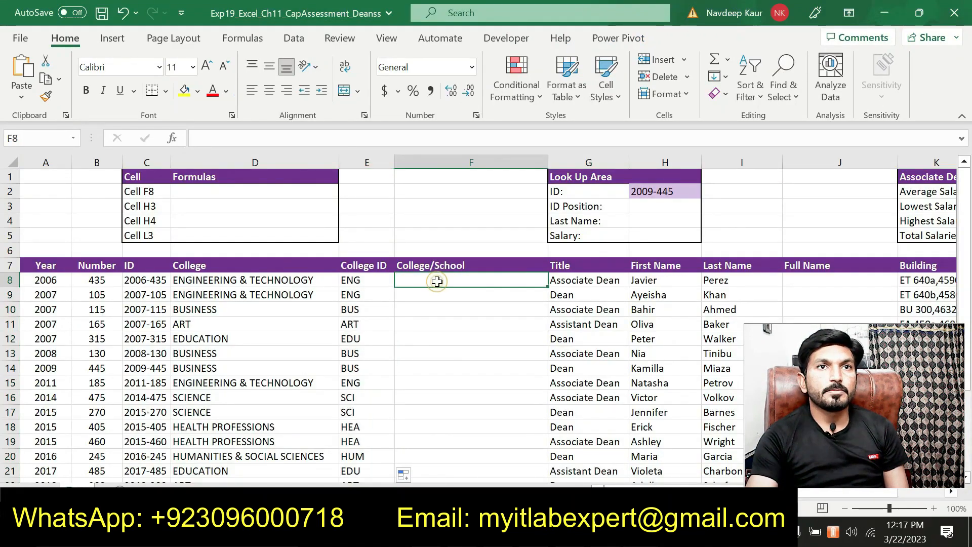
mouse_move(462, 535)
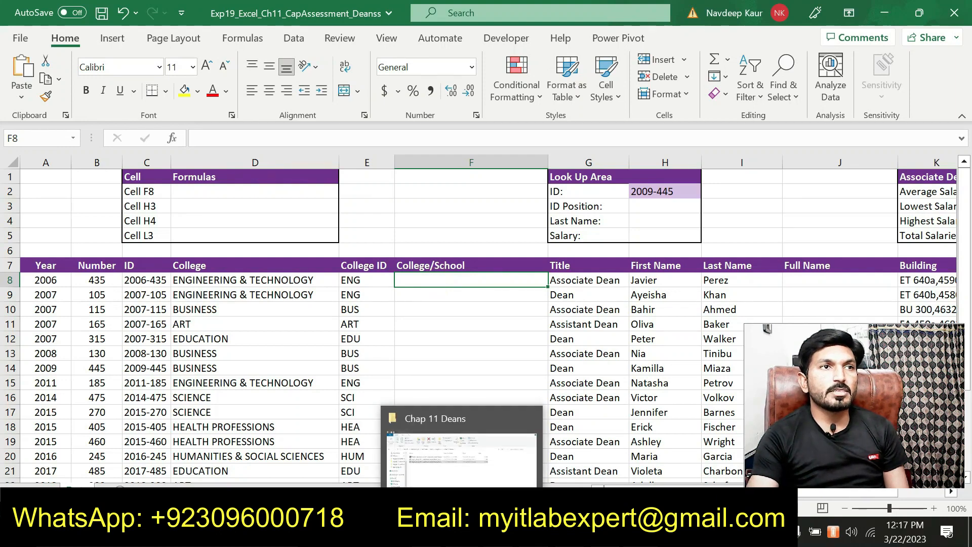
click(414, 281)
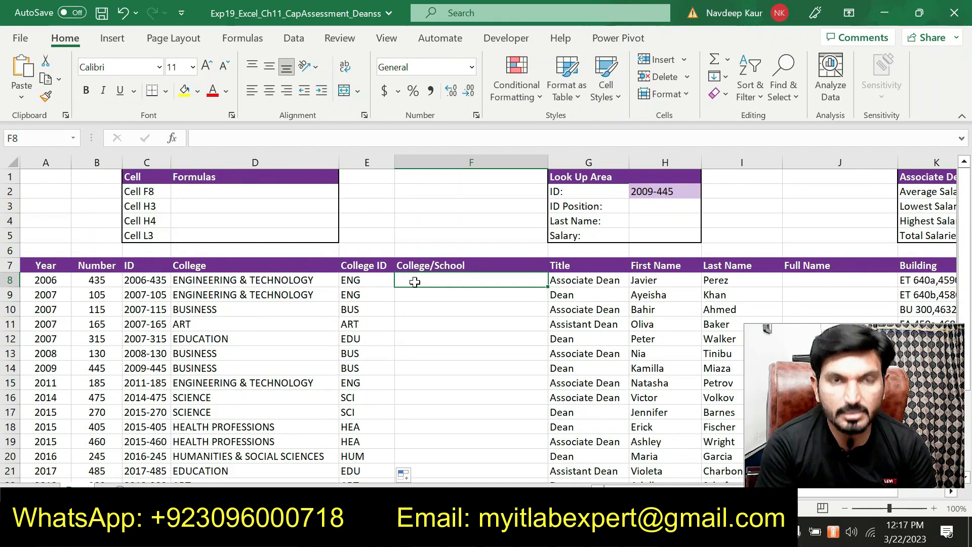
text(=)
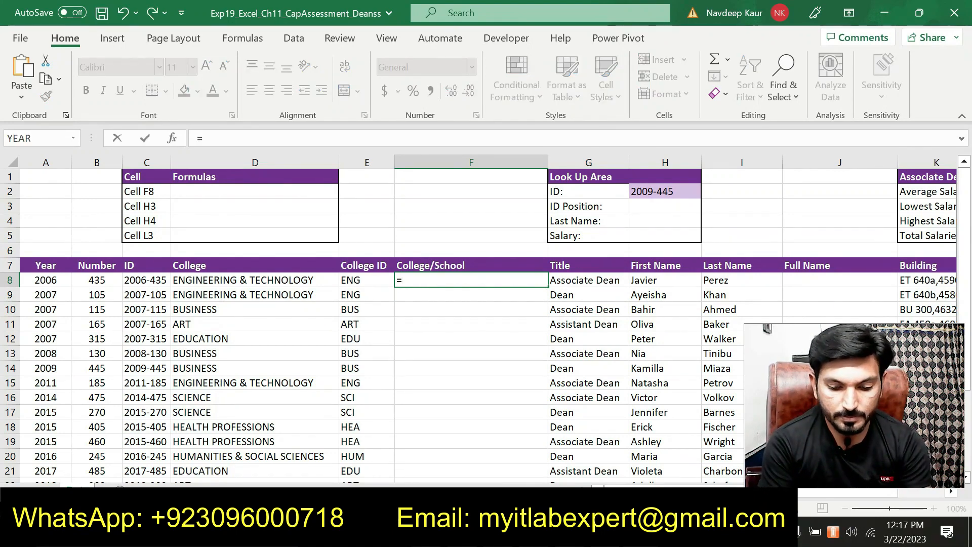
text(prop)
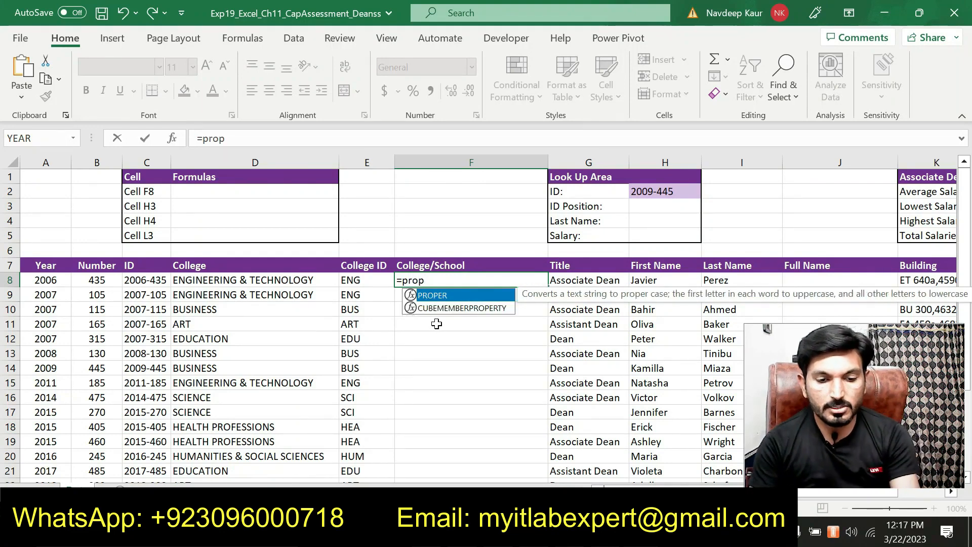
double_click(449, 296)
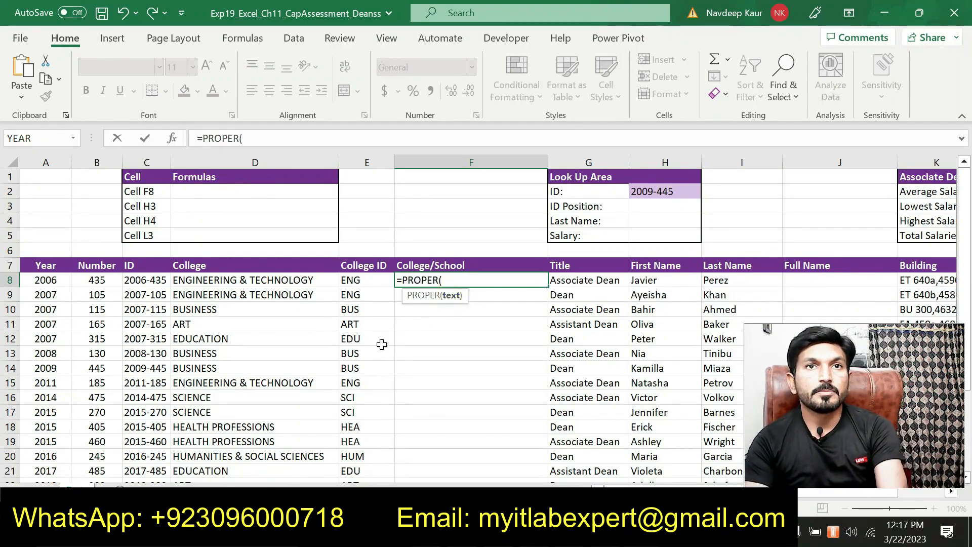
click(247, 281)
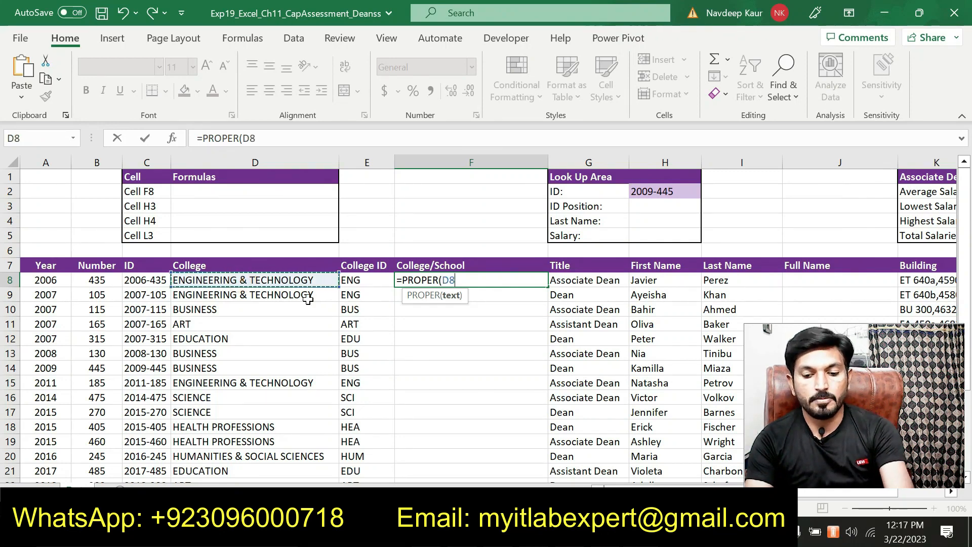
text())
key(Return)
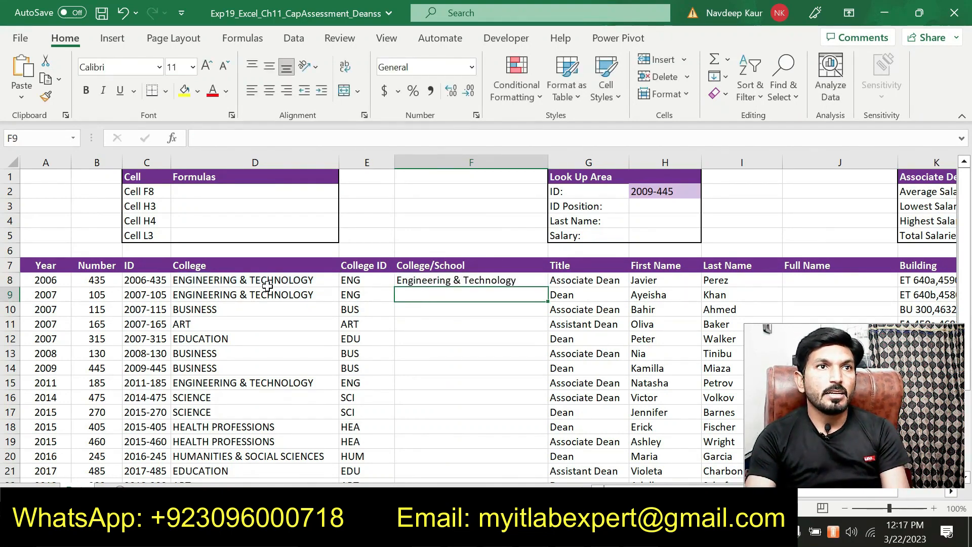
click(426, 283)
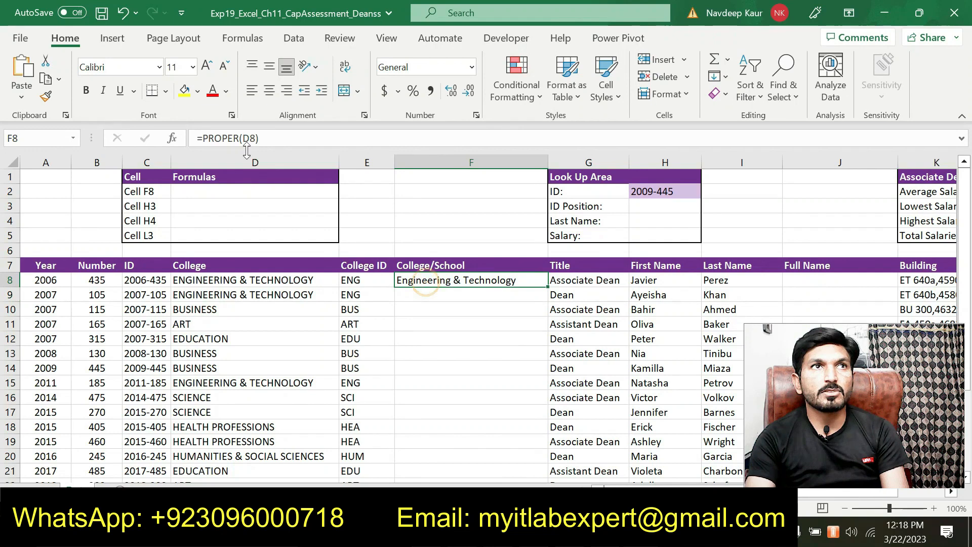
double_click(549, 288)
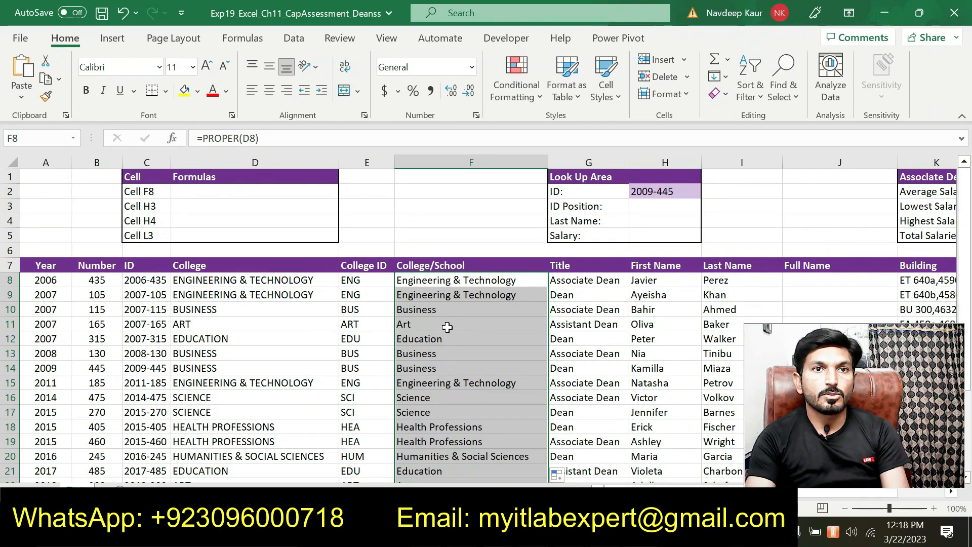
Switch to the Word instructions and remove the highlight from the step 4 text about cell F8.
key(alt+Tab)
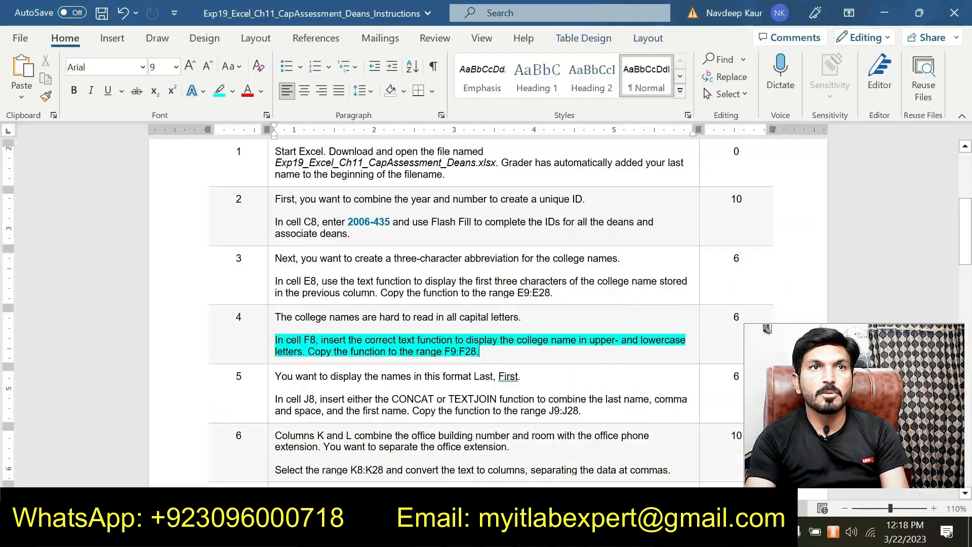
mouse_move(479, 351)
mouse_down()
mouse_move(307, 351)
mouse_move(275, 340)
mouse_up()
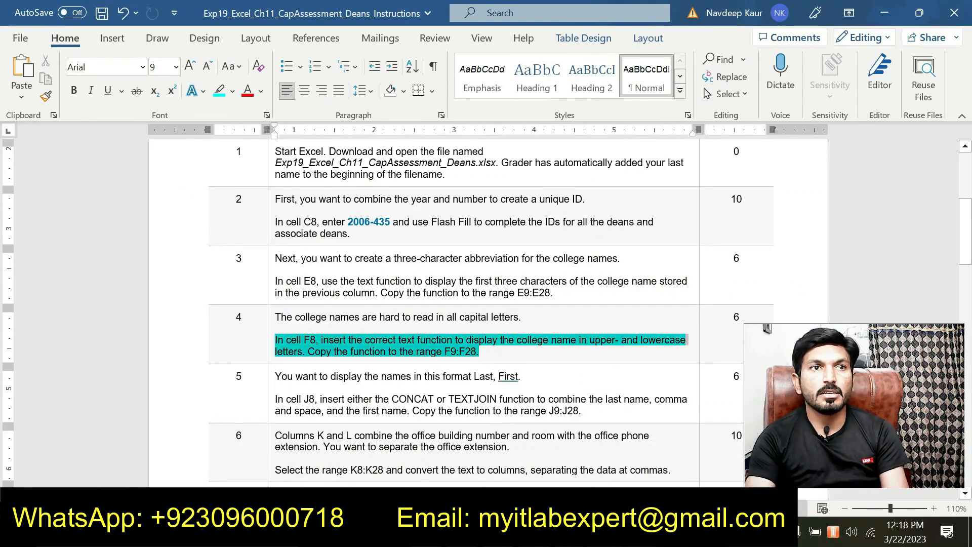
click(338, 318)
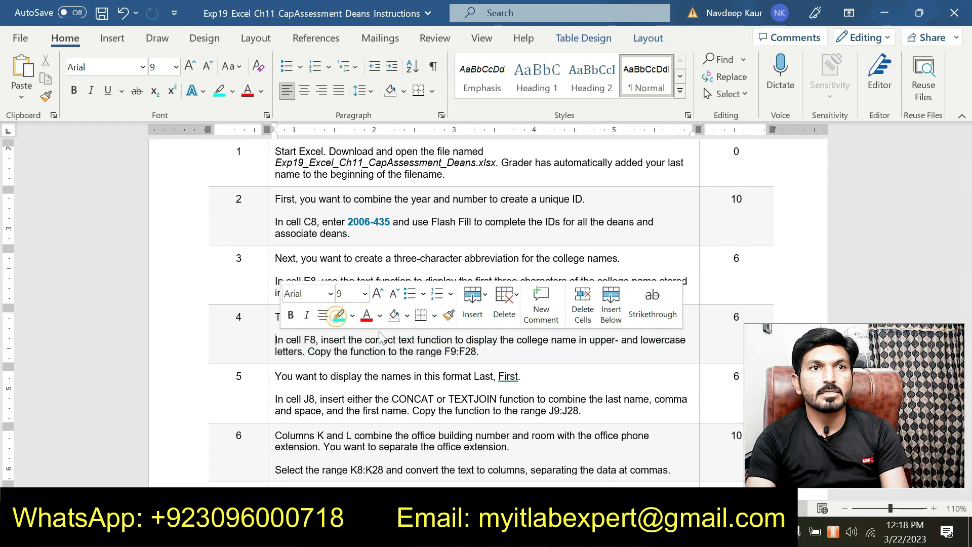
Highlight the step 5 instruction about CONCAT or TEXTJOIN in cell J8 and the range J9:J28 in turquoise.
drag(583, 411, 275, 400)
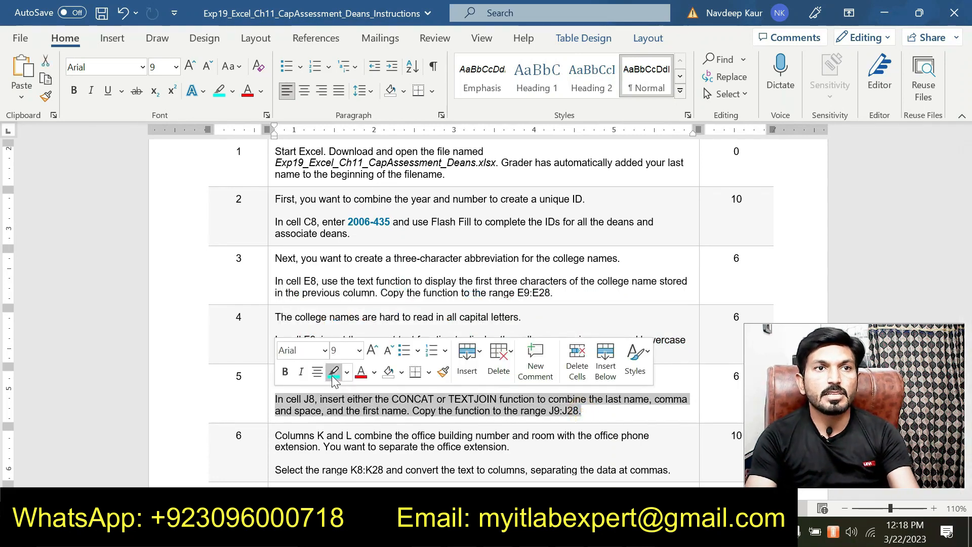
click(332, 373)
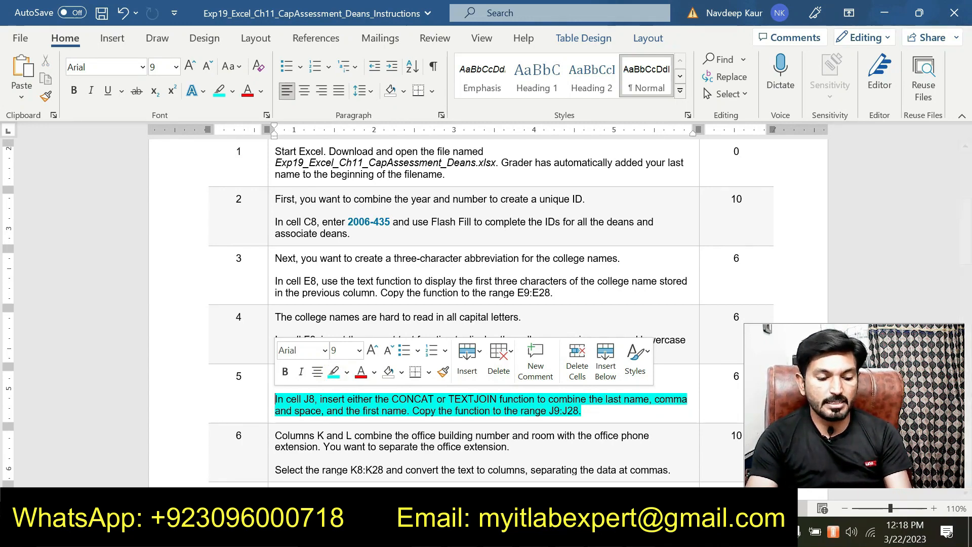
scroll(275, 400, down, 1)
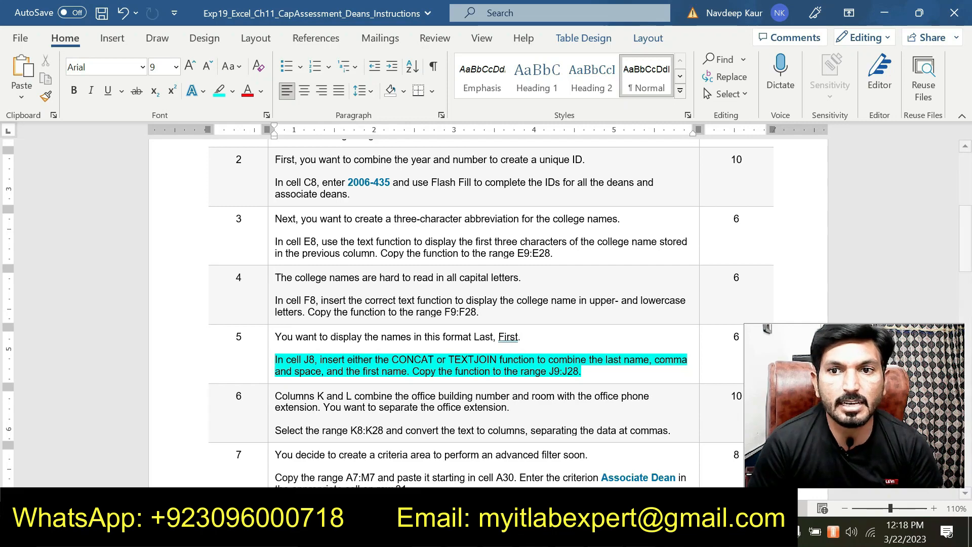
Switch to the Excel workbook and start a CONCAT function in cell J8 of the Full Name column, opening its function arguments.
key(alt+Tab)
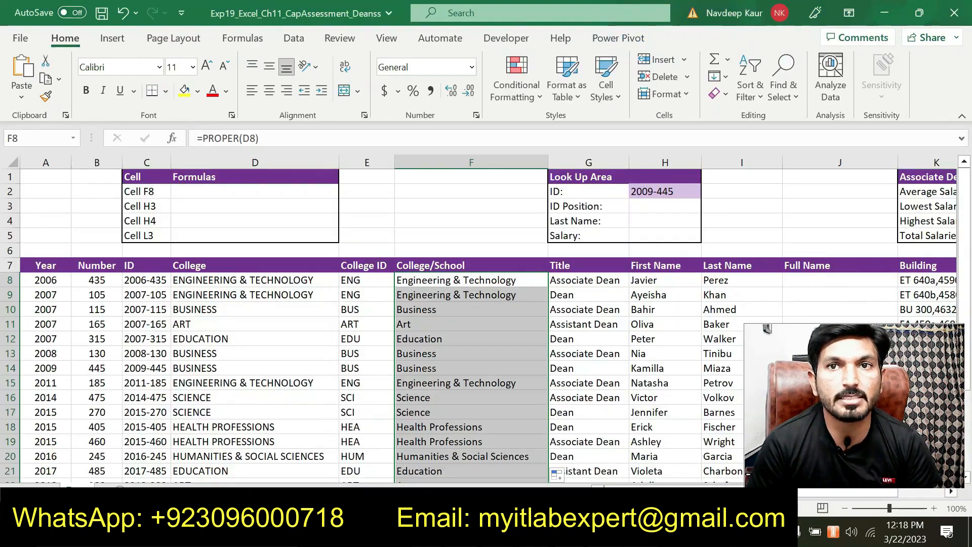
scroll(674, 473, right, 3)
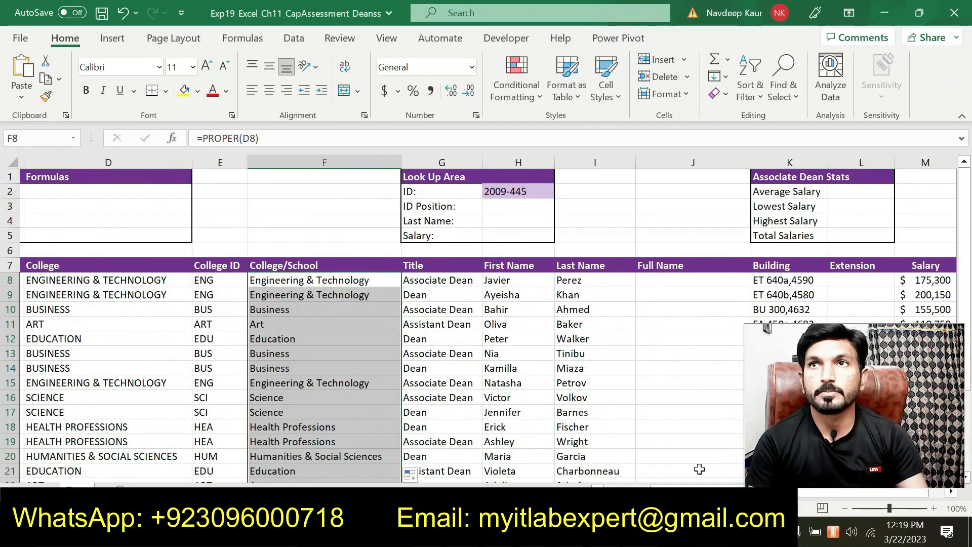
click(654, 277)
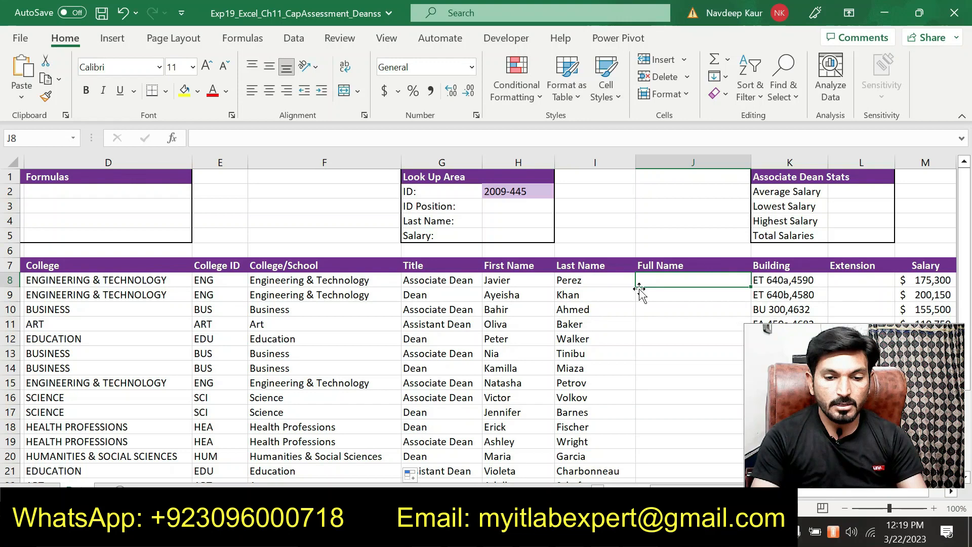
text(=)
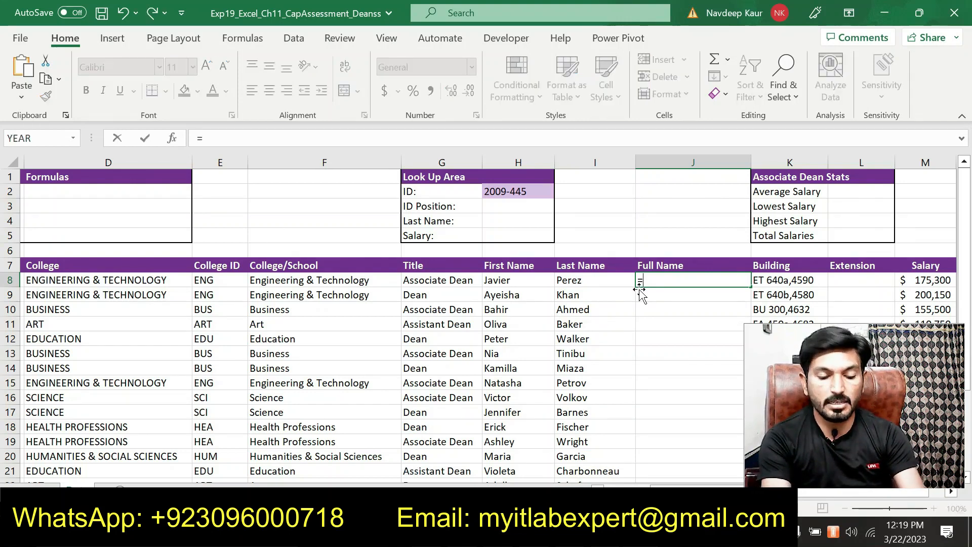
text(con)
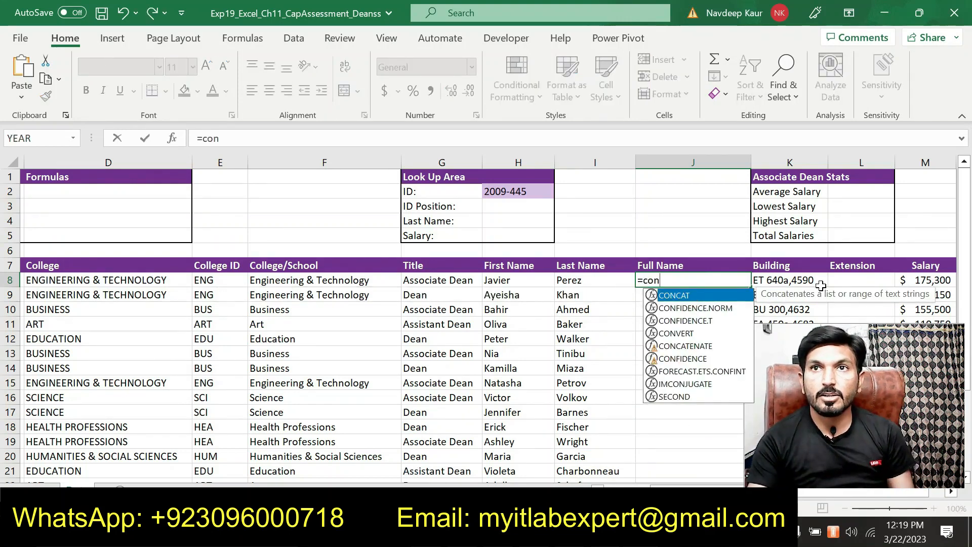
double_click(688, 296)
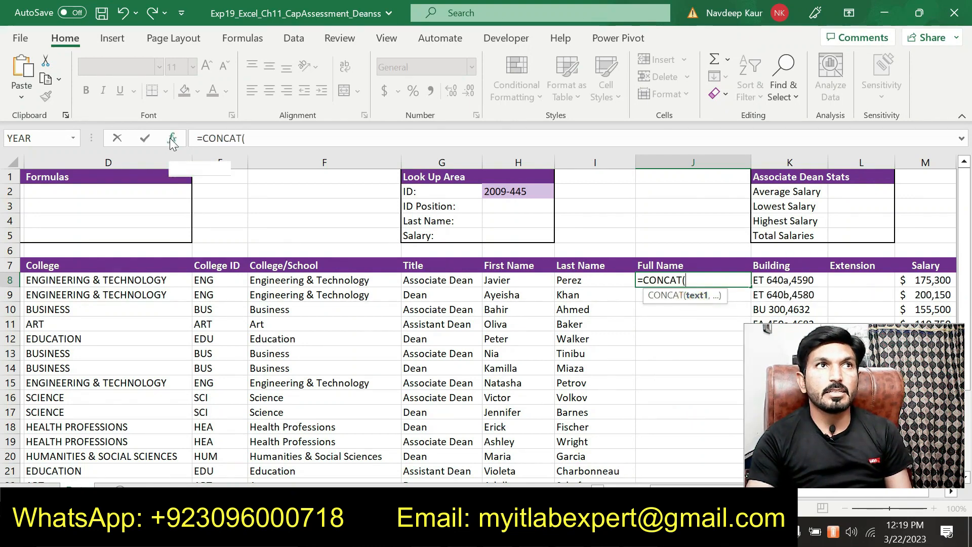
click(172, 138)
Set the first text argument of the CONCAT function to the last name cell I8.
drag(454, 157, 393, 196)
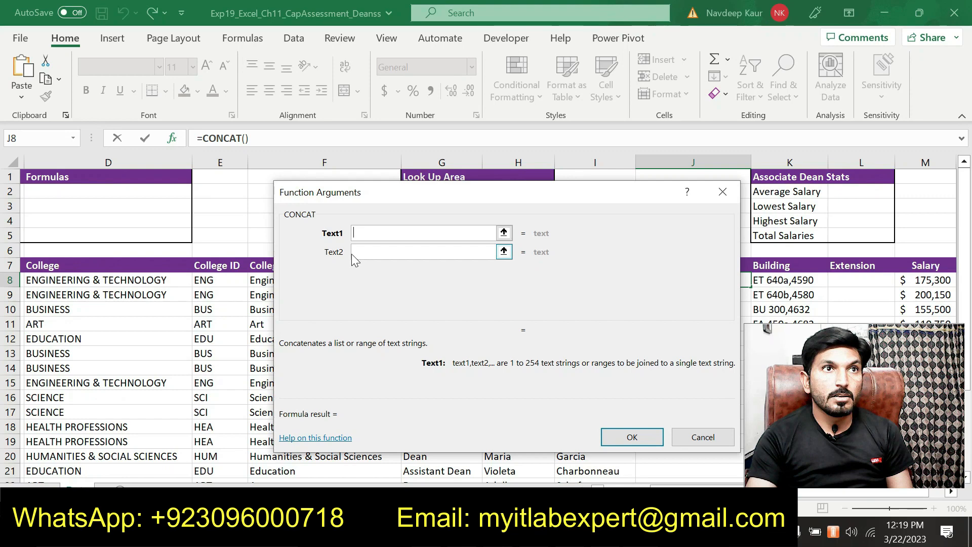
drag(378, 191, 390, 140)
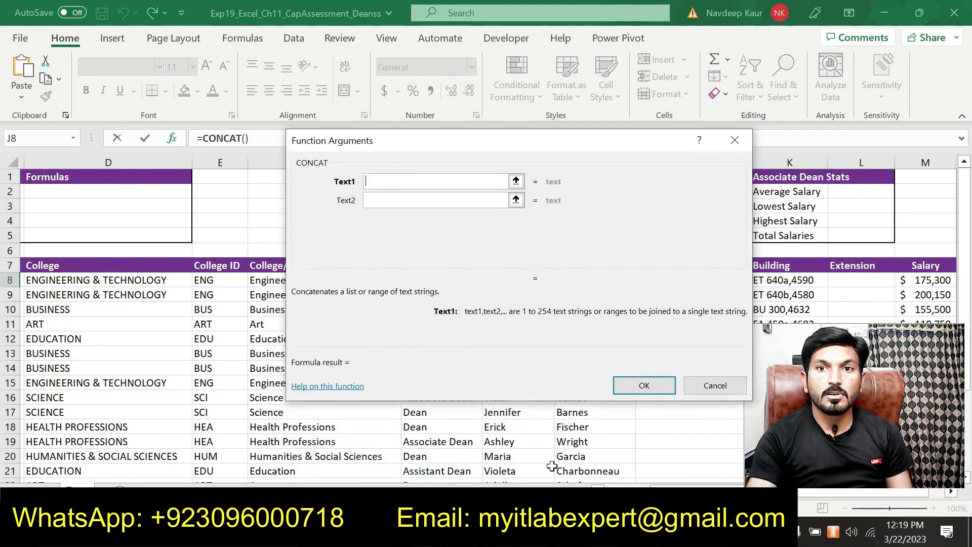
click(619, 491)
click(618, 492)
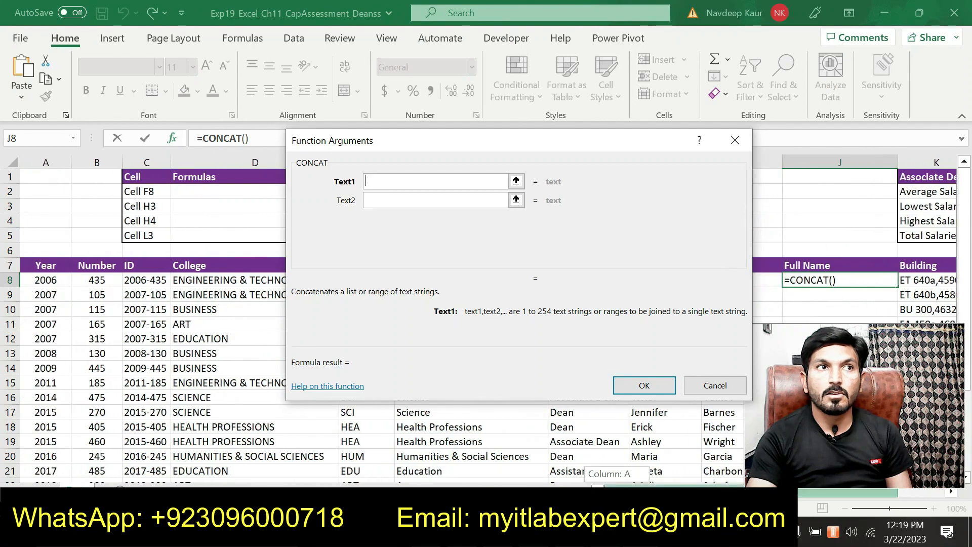
drag(420, 134, 282, 154)
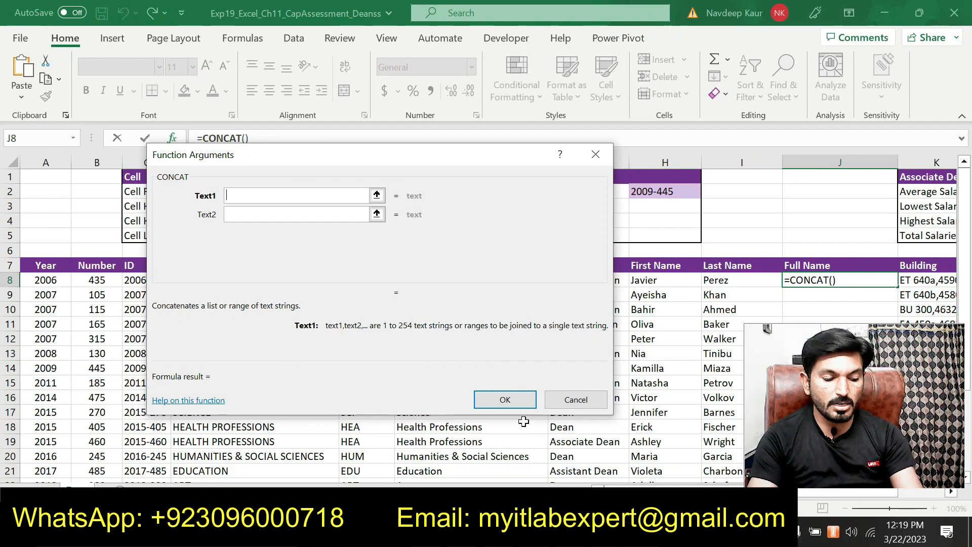
click(716, 281)
click(284, 216)
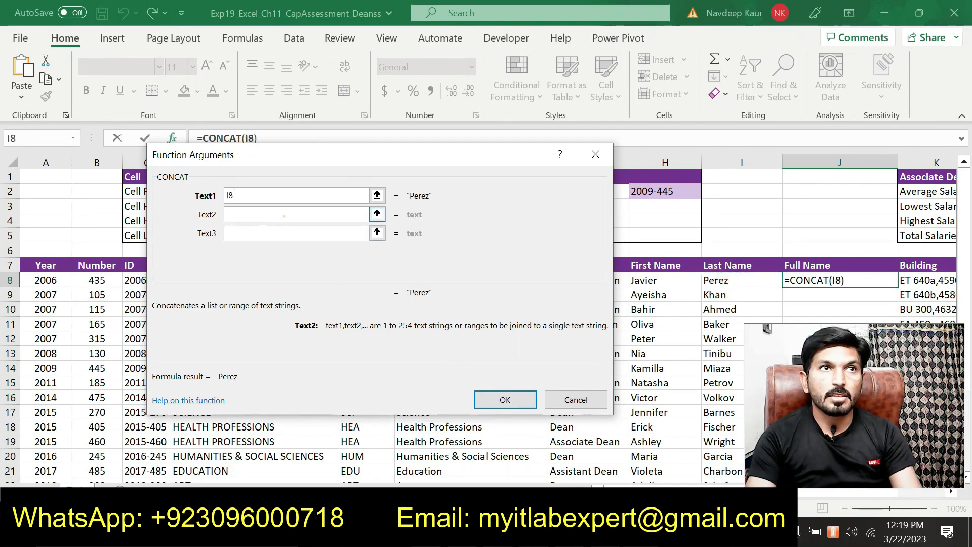
Set CONCAT's second and third text arguments to "" and the fourth to the first name cell H8, and accept the formula.
key(alt+Tab)
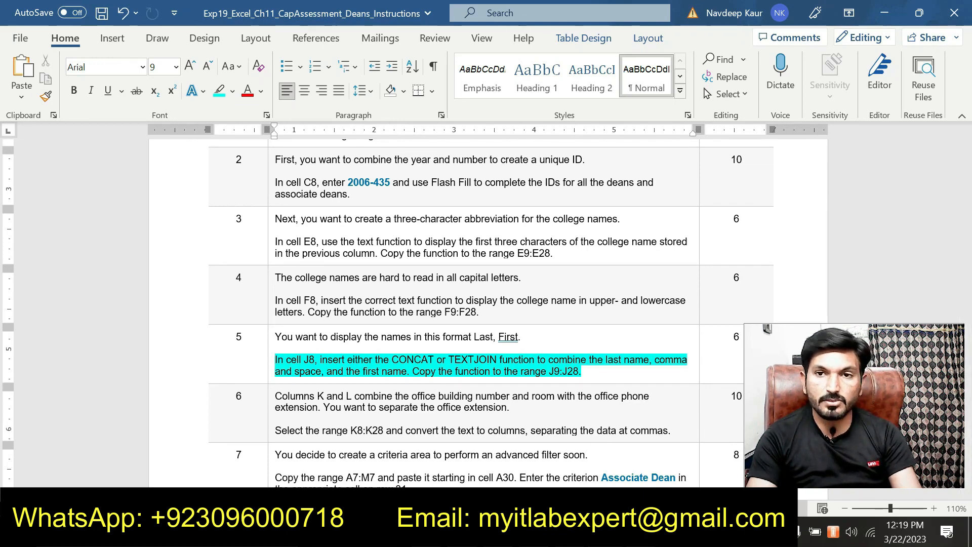
key(alt+Tab)
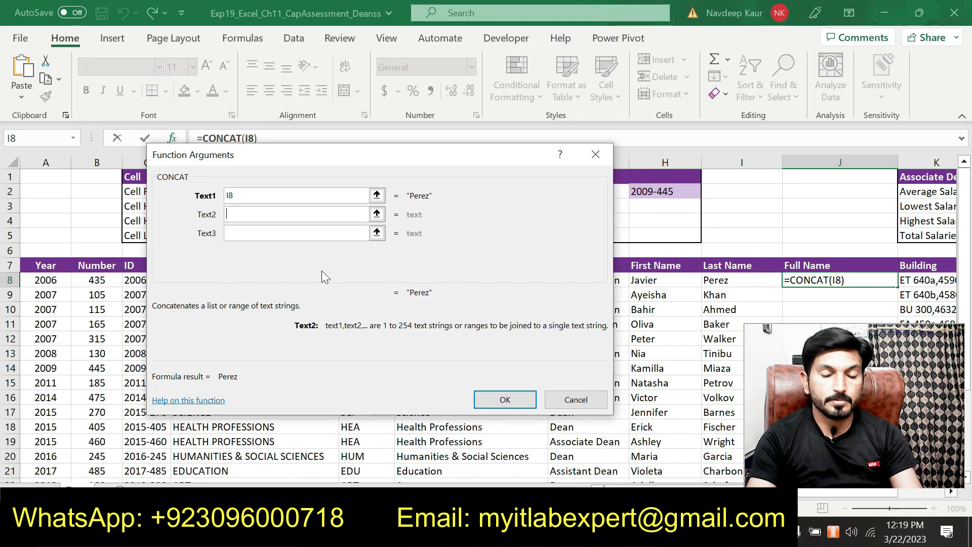
key(Tab)
text(")
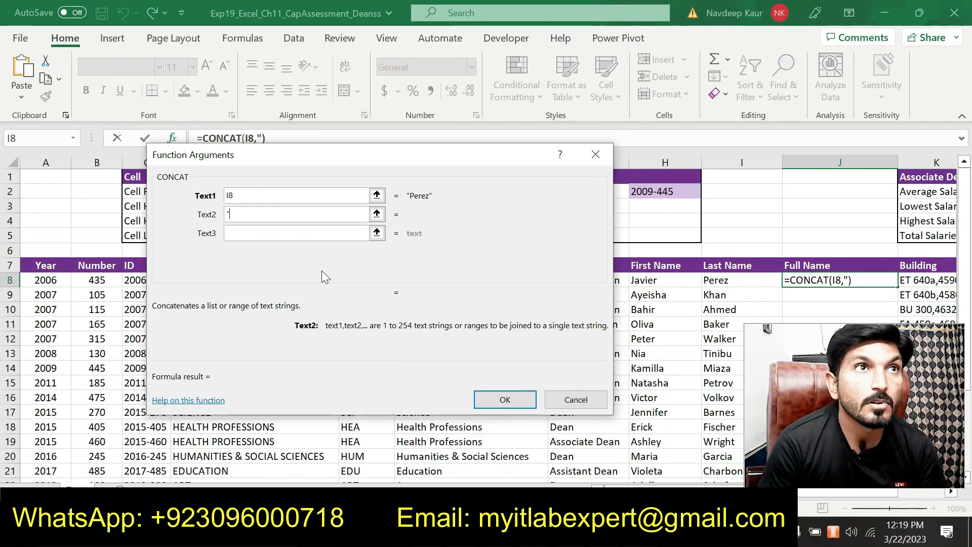
text(")
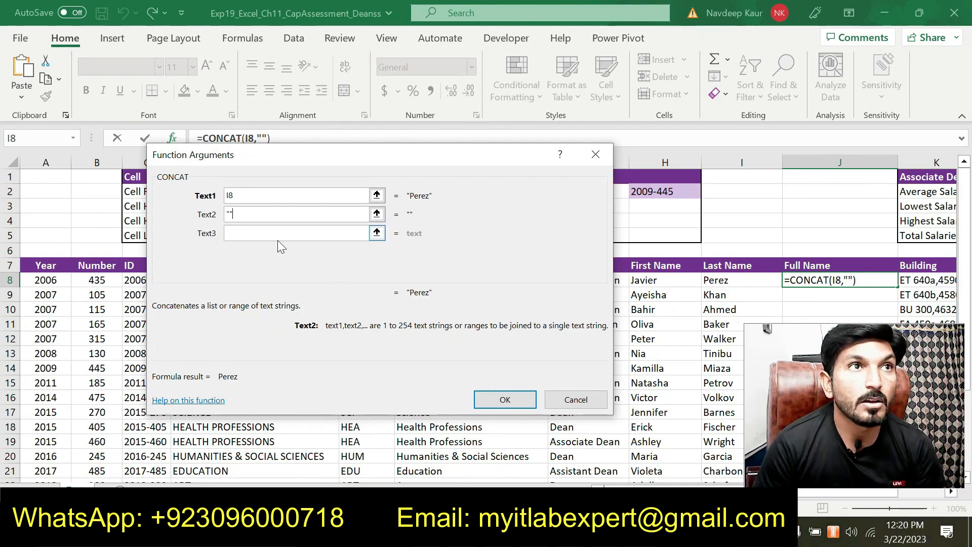
key(Tab)
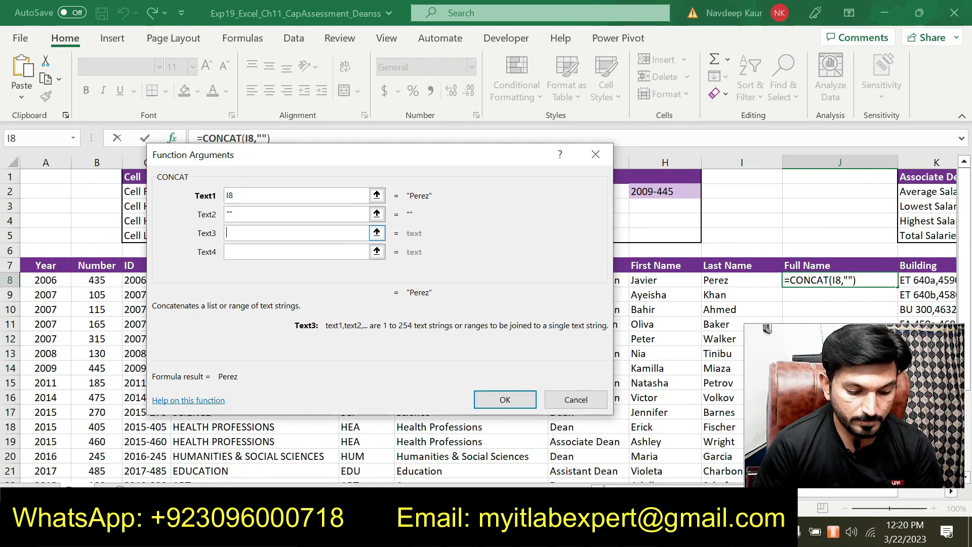
drag(302, 158, 308, 177)
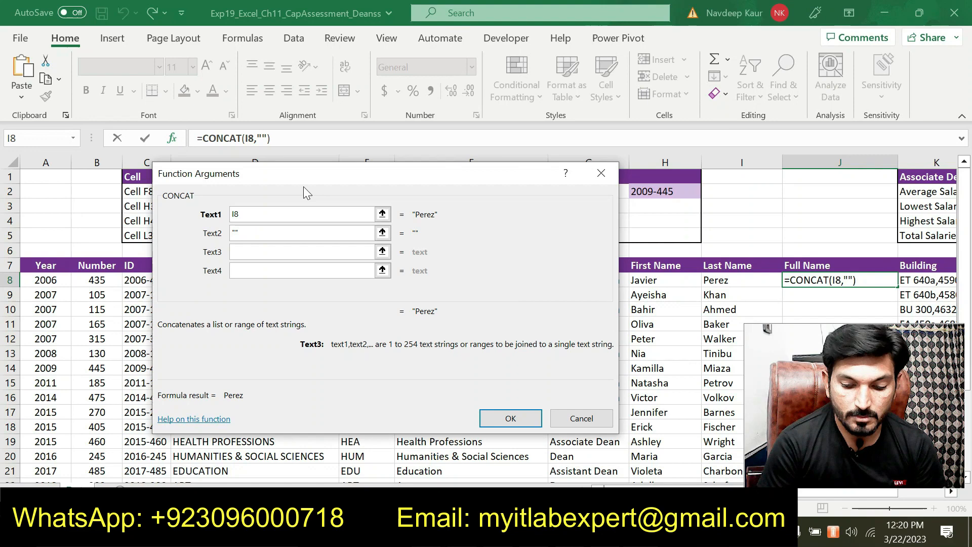
text("")
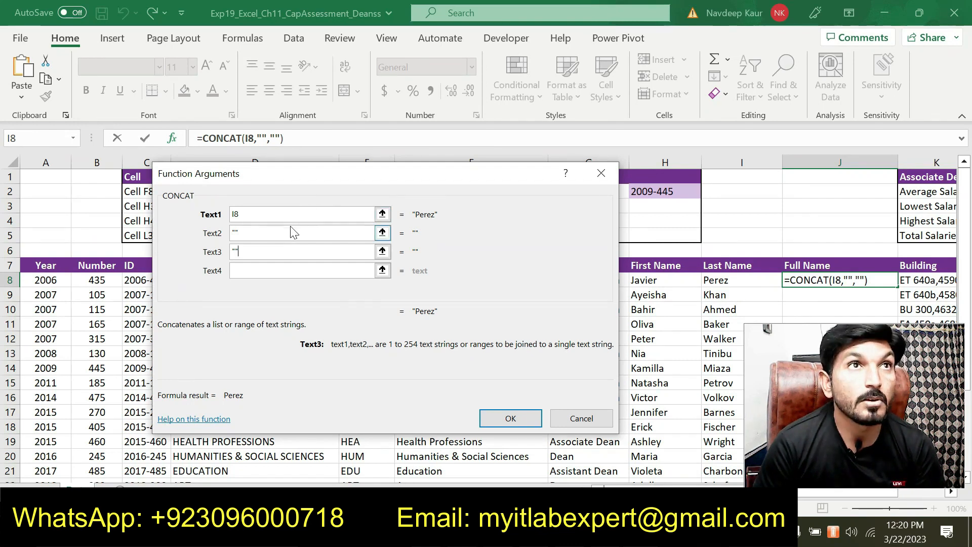
key(Tab)
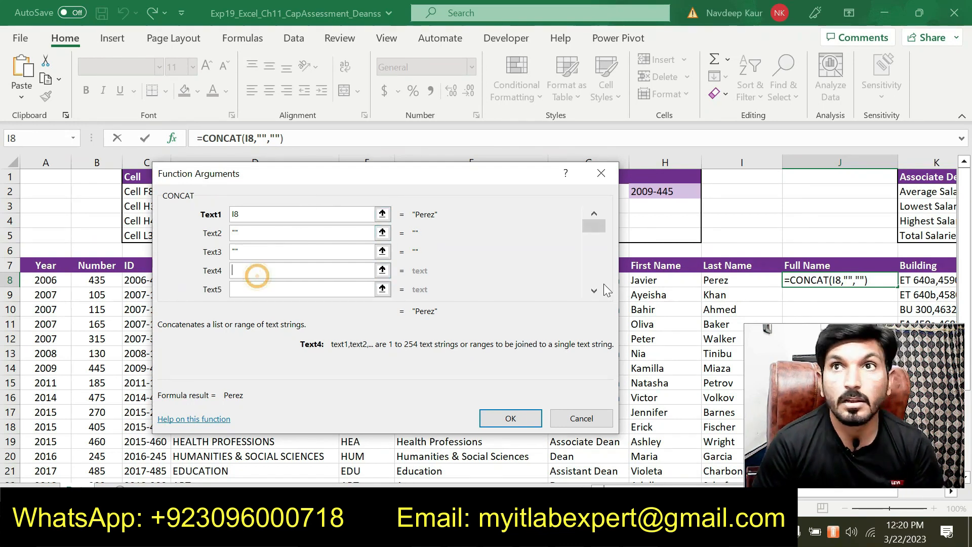
click(655, 281)
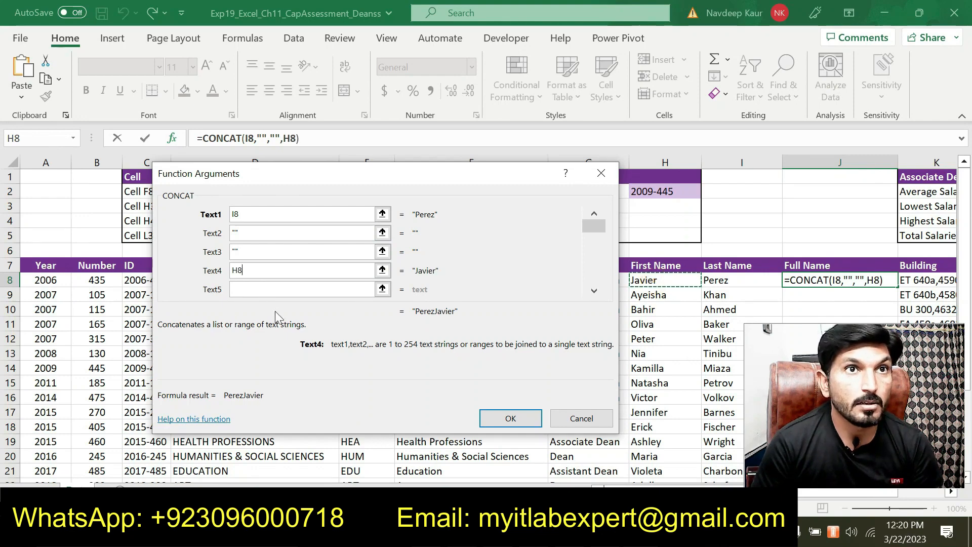
click(497, 419)
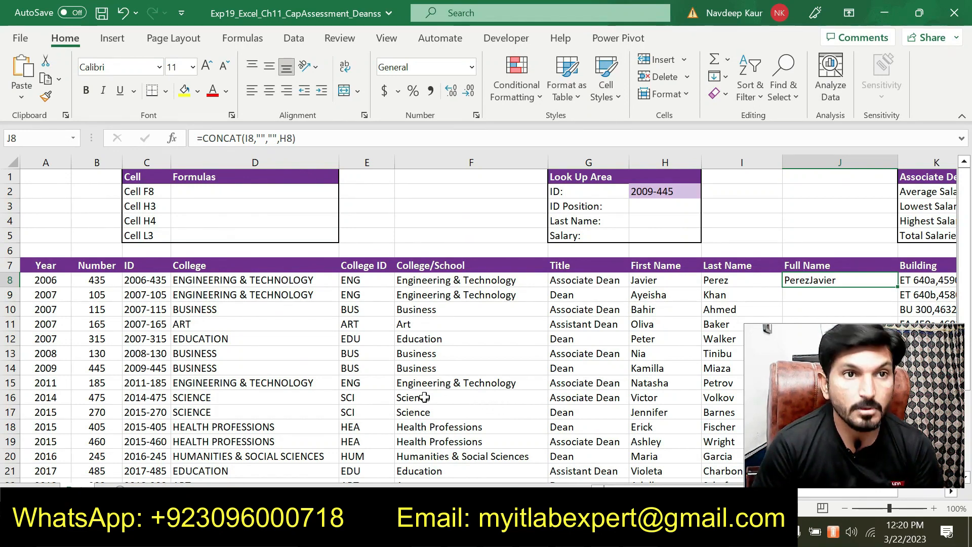
Edit the CONCAT arguments of cell J8 so that Text2 is "," and Text3 is " ".
click(174, 139)
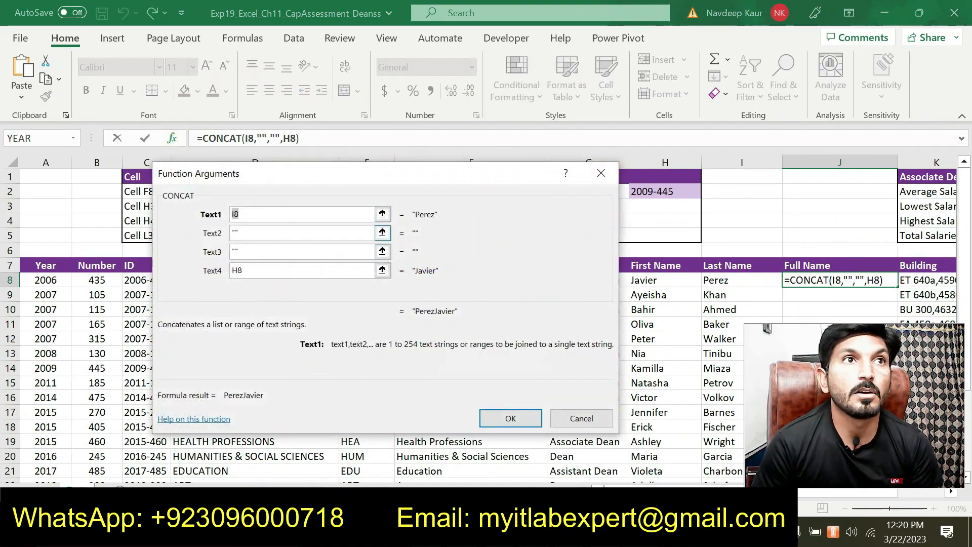
click(238, 233)
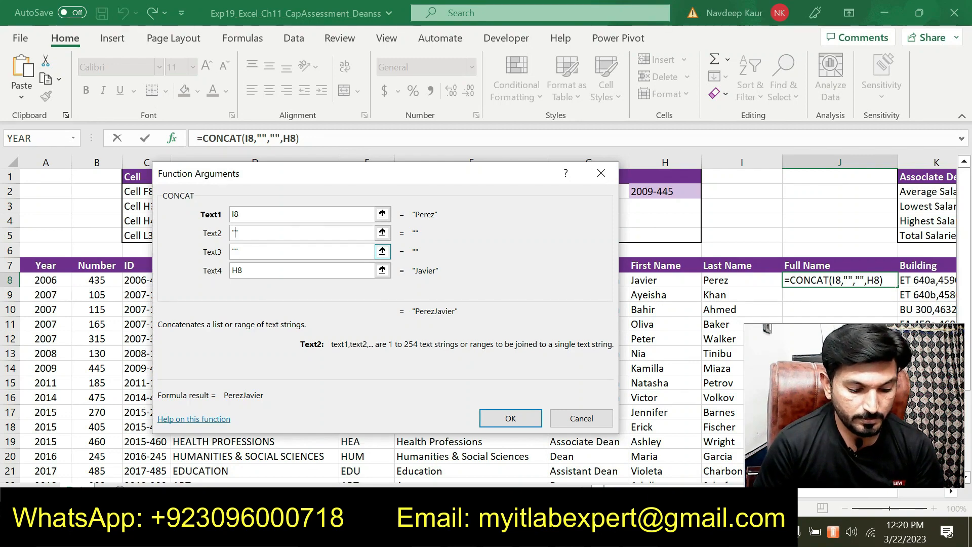
text(,)
click(236, 252)
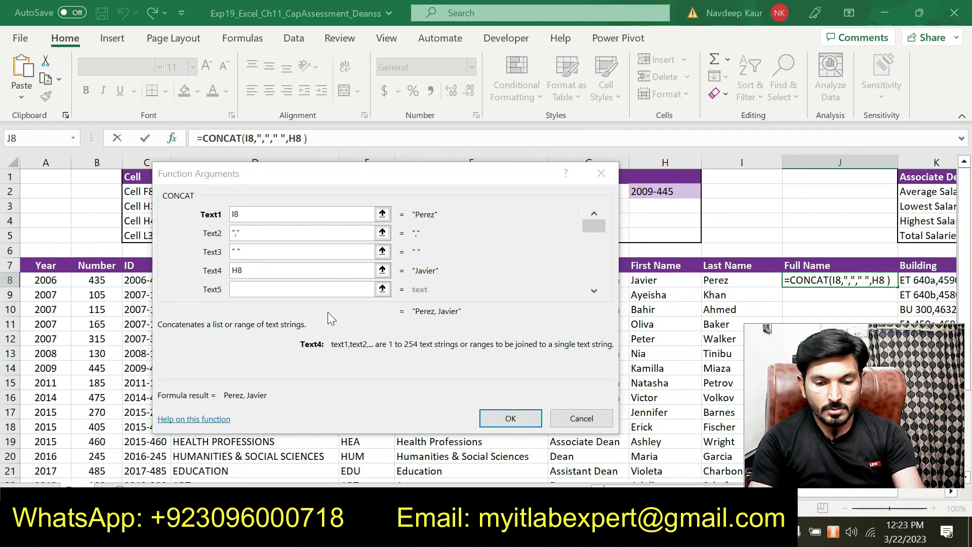
click(258, 228)
key(shift+Tab)
drag(299, 188, 229, 207)
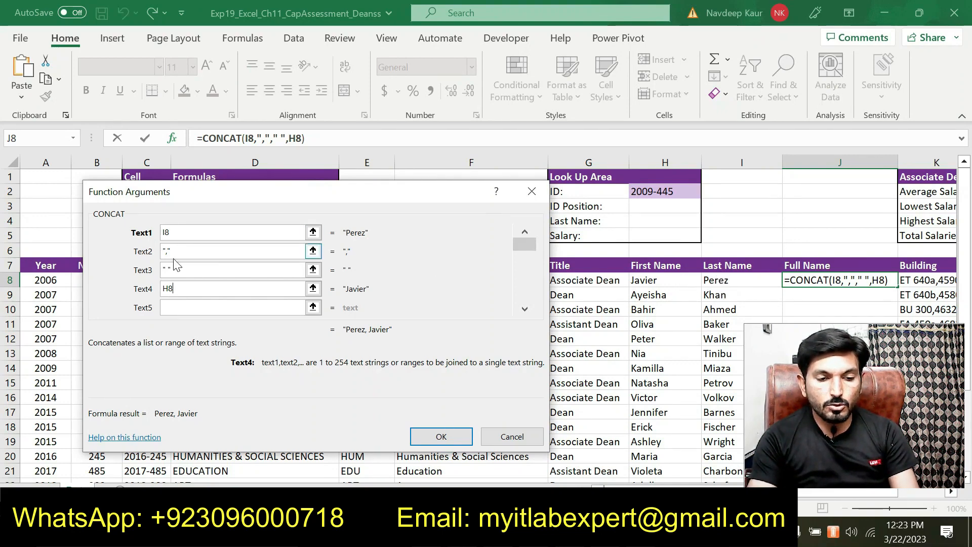
click(443, 435)
Check the CONCAT arguments against the comma and space wording of step 5 in the Word instructions, and accept the formula in J8.
key(alt+Tab)
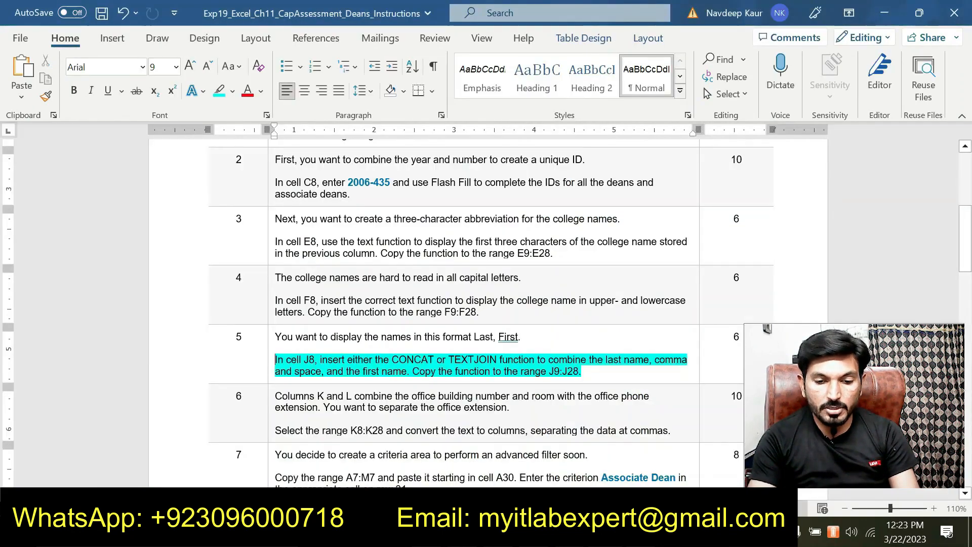
click(596, 359)
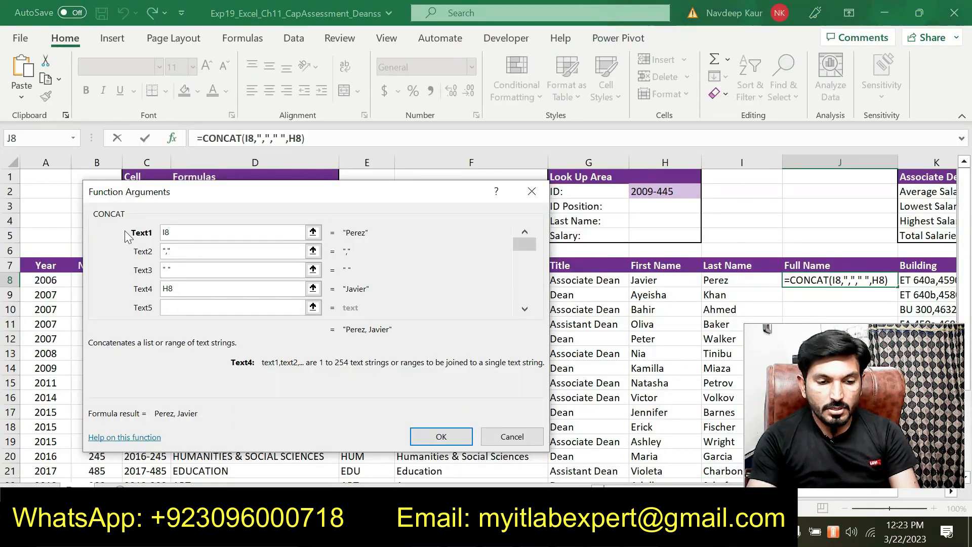
click(184, 269)
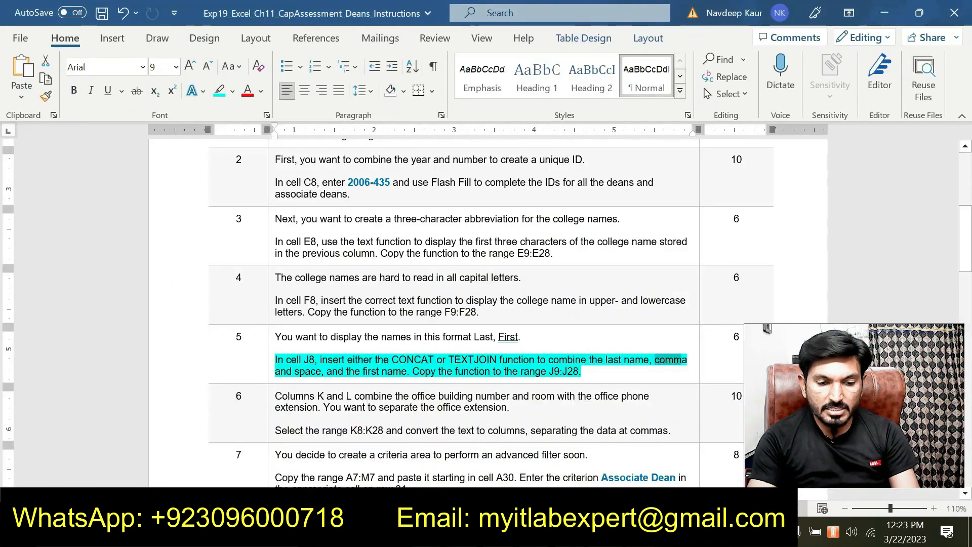
double_click(307, 371)
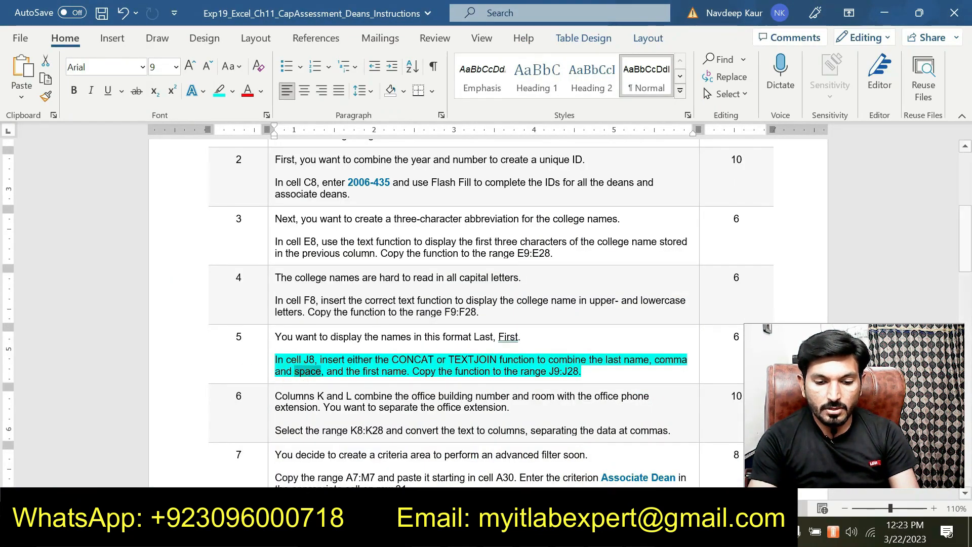
key(alt+Tab)
click(188, 290)
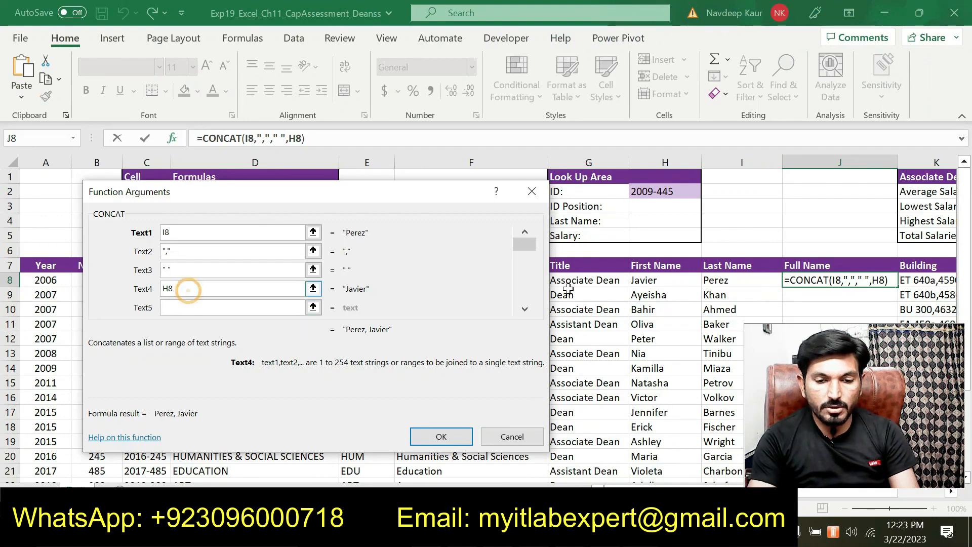
click(440, 437)
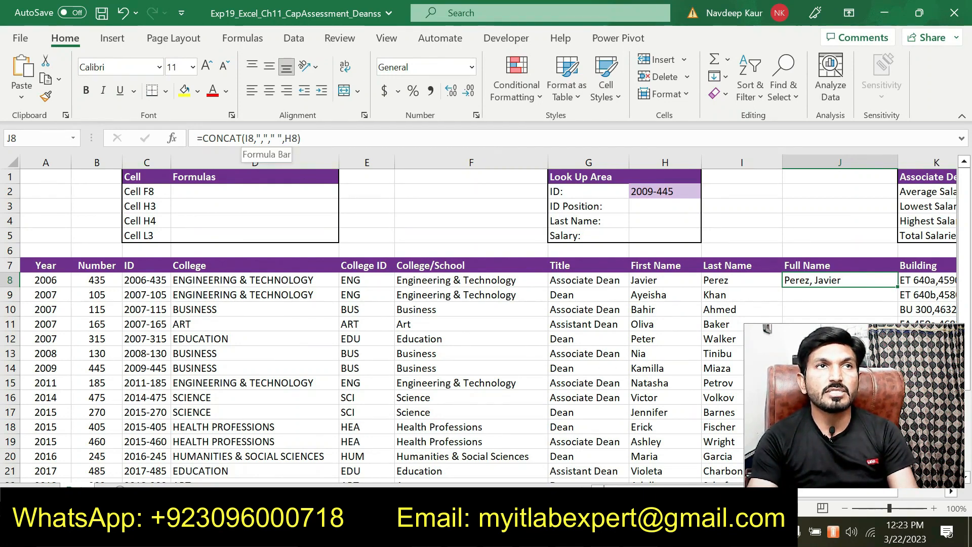
Review the comma, space and first name arguments of the CONCAT formula in cell J8.
click(171, 138)
drag(269, 191, 319, 209)
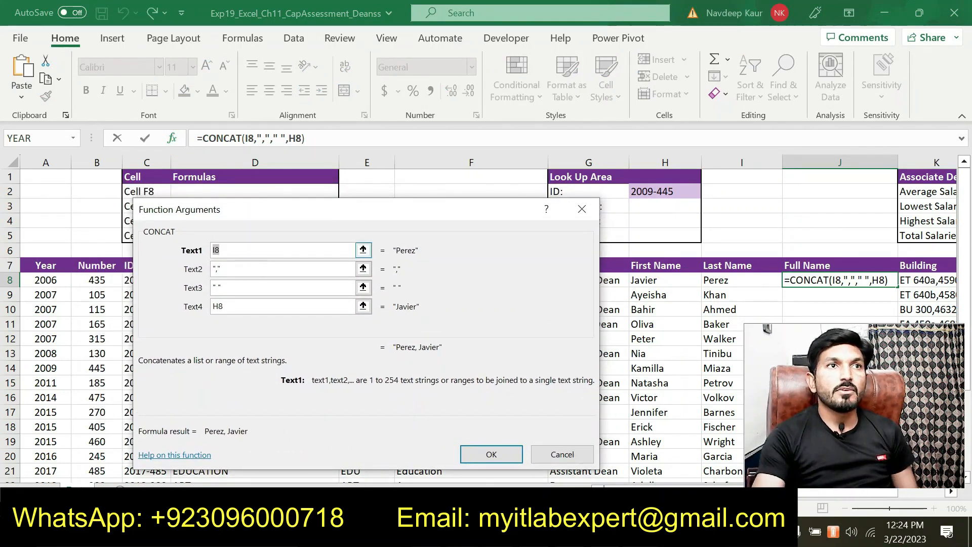
click(229, 269)
click(232, 288)
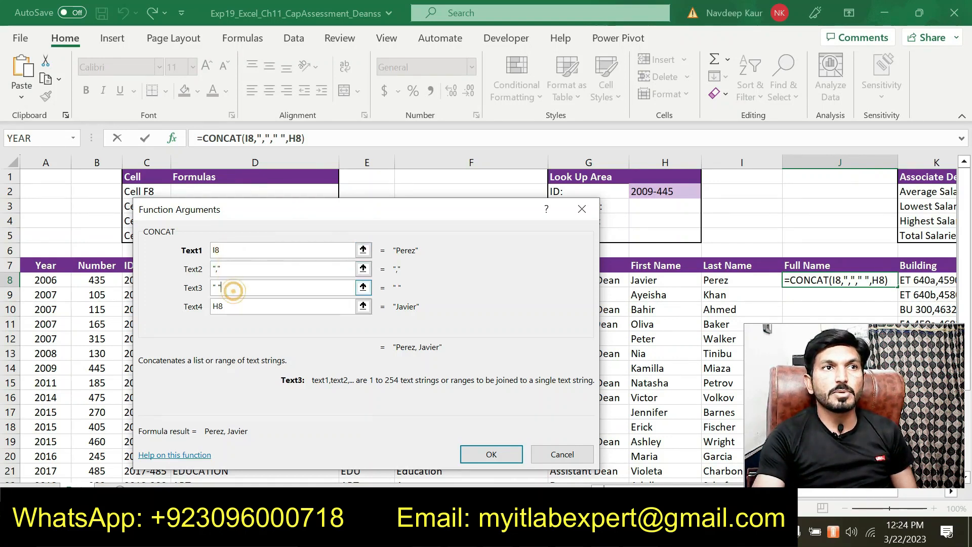
click(225, 306)
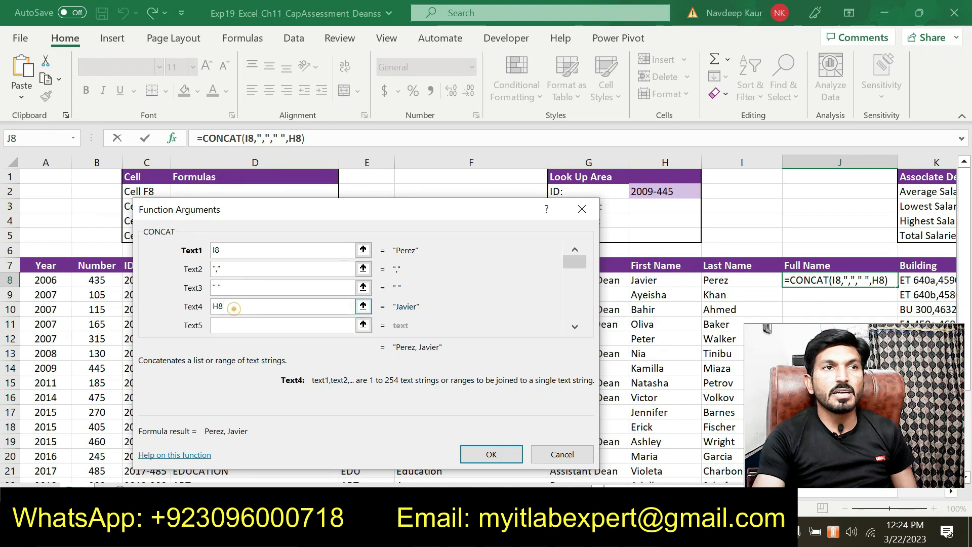
click(490, 455)
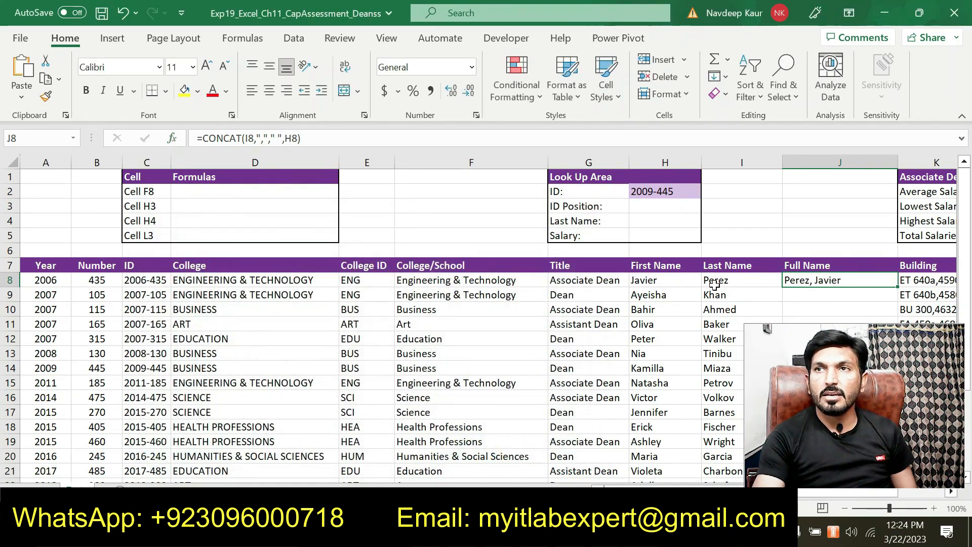
Fill the CONCAT formula from J8 down the Full Name column through J28 and check the combined names.
scroll(717, 284, down, 1)
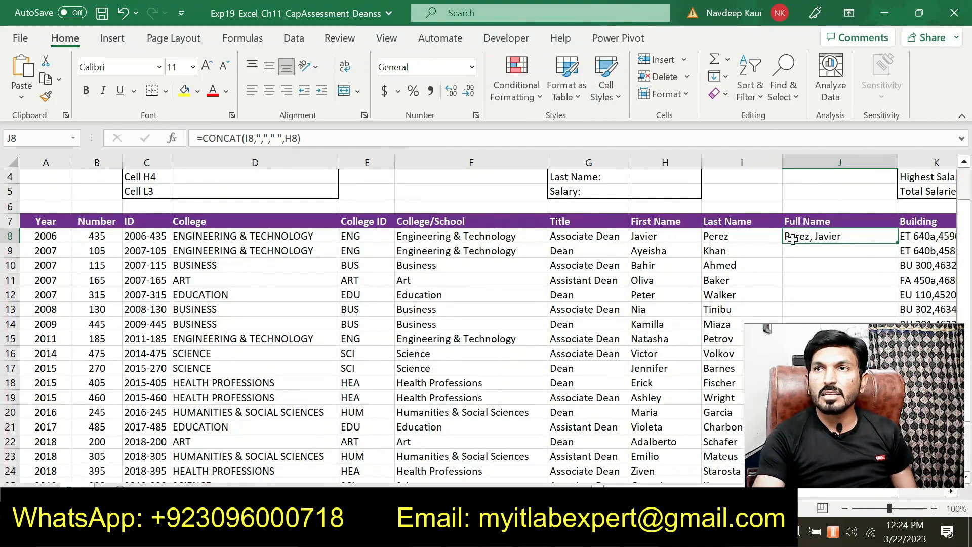
double_click(897, 244)
scroll(545, 279, down, 5)
scroll(546, 279, down, 3)
scroll(546, 279, up, 6)
scroll(545, 279, up, 3)
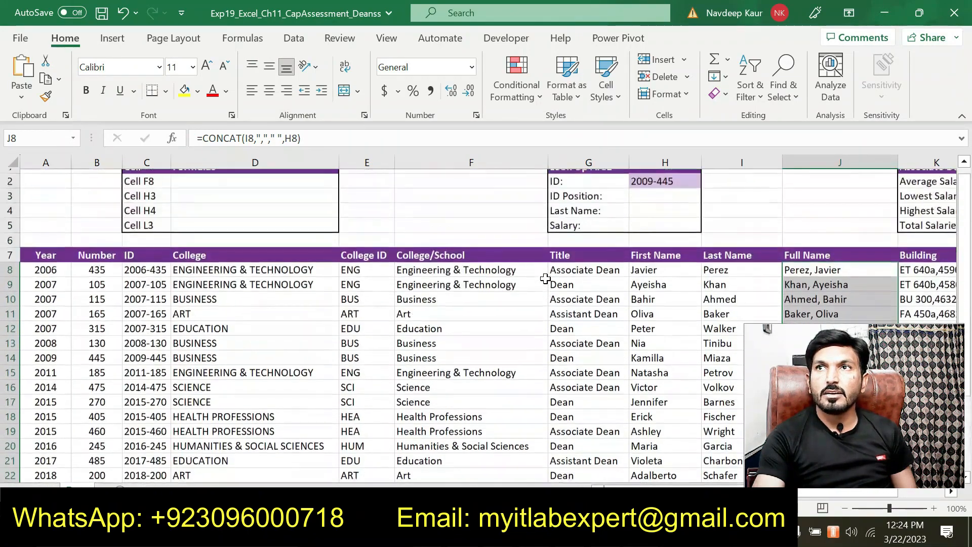
scroll(546, 279, down, 3)
scroll(546, 279, up, 3)
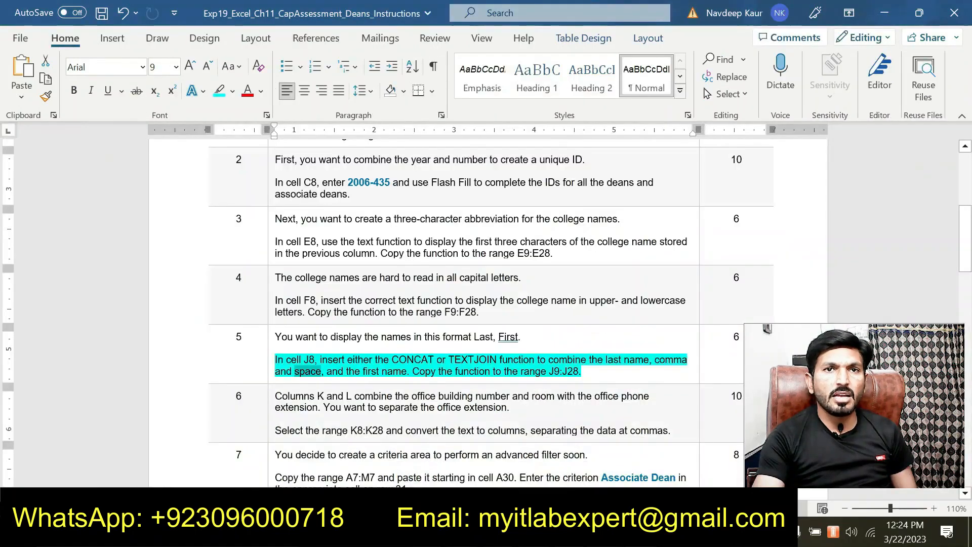
Switch to the Word instructions and remove the highlight from the step 5 instruction about cell J8.
drag(593, 372, 287, 360)
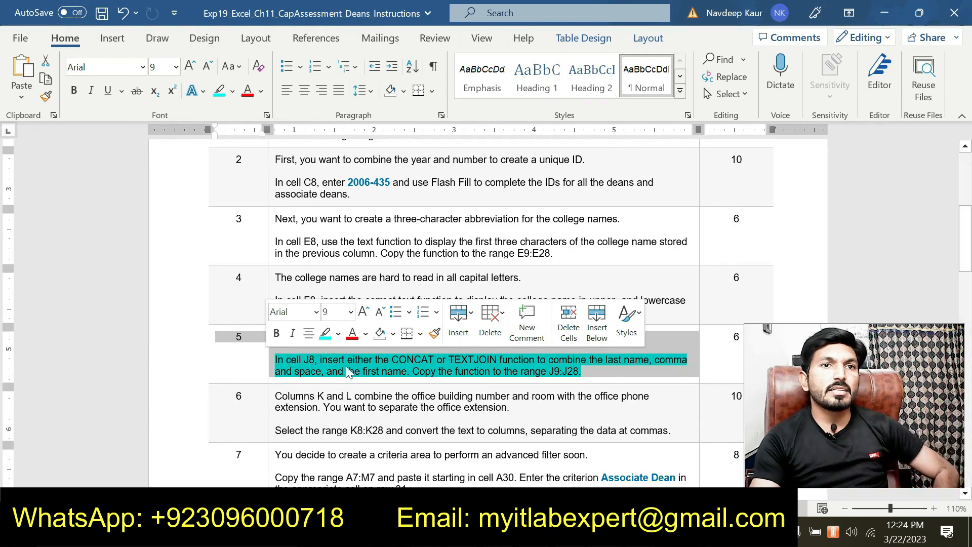
click(287, 360)
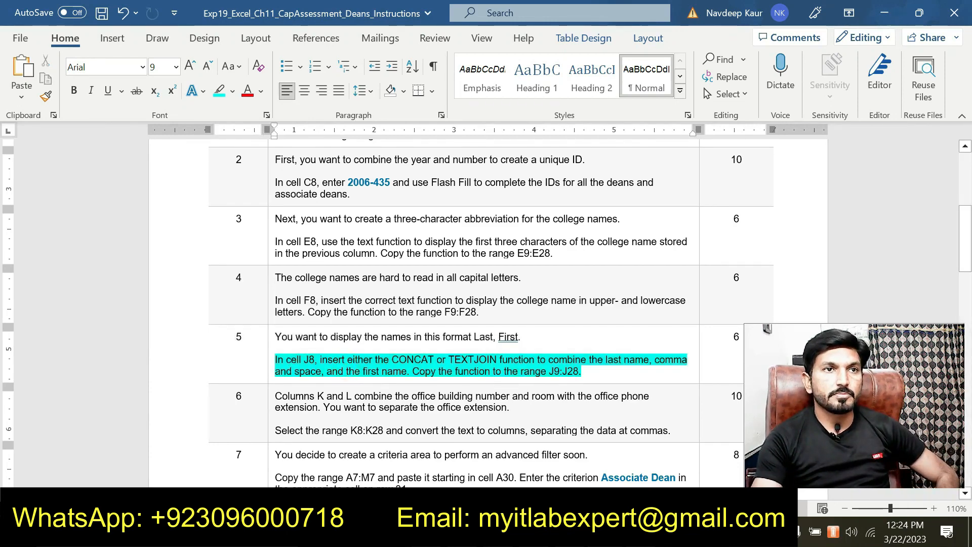
drag(276, 360, 582, 372)
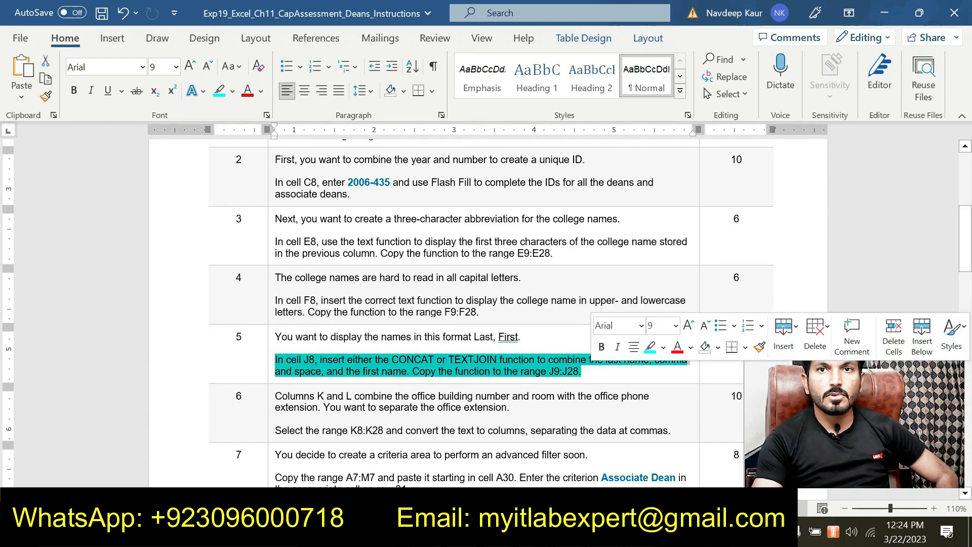
click(663, 347)
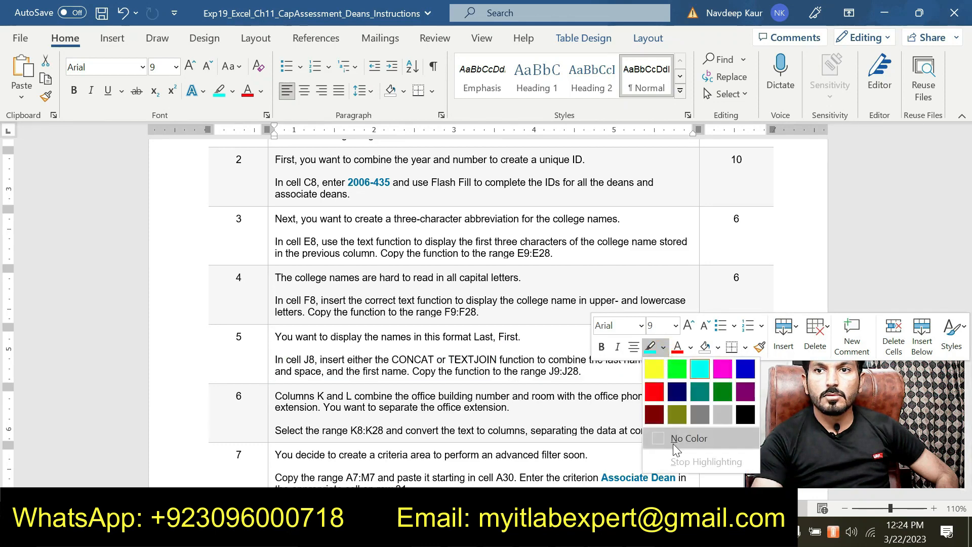
click(673, 441)
scroll(673, 445, down, 2)
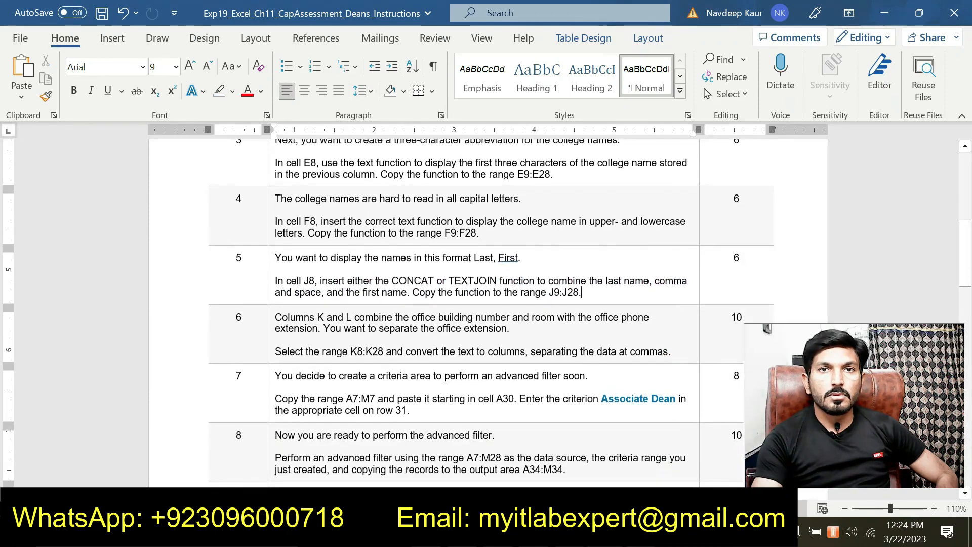
Highlight the step 6 sentence about converting K8:K28 to columns in turquoise.
drag(671, 353, 506, 401)
click(312, 362)
drag(274, 351, 669, 352)
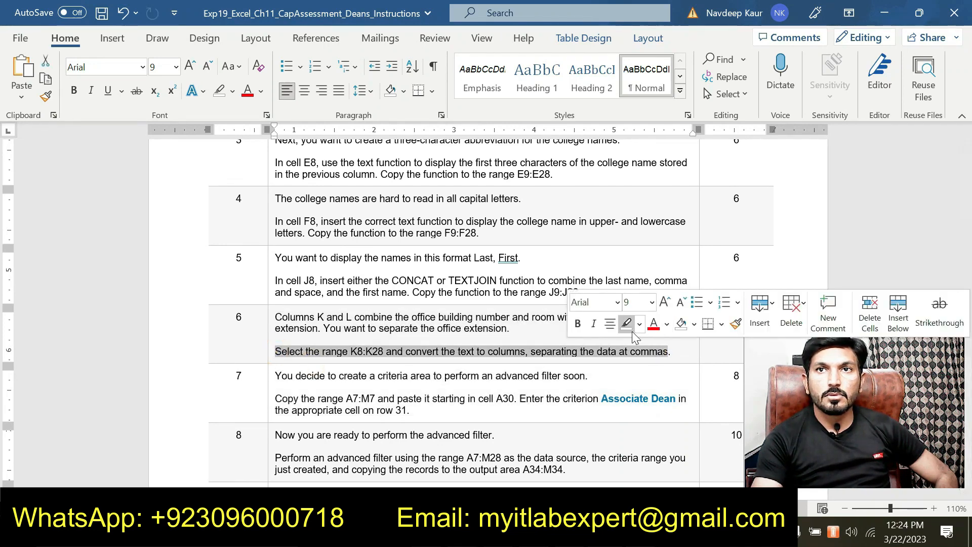
click(639, 324)
click(671, 348)
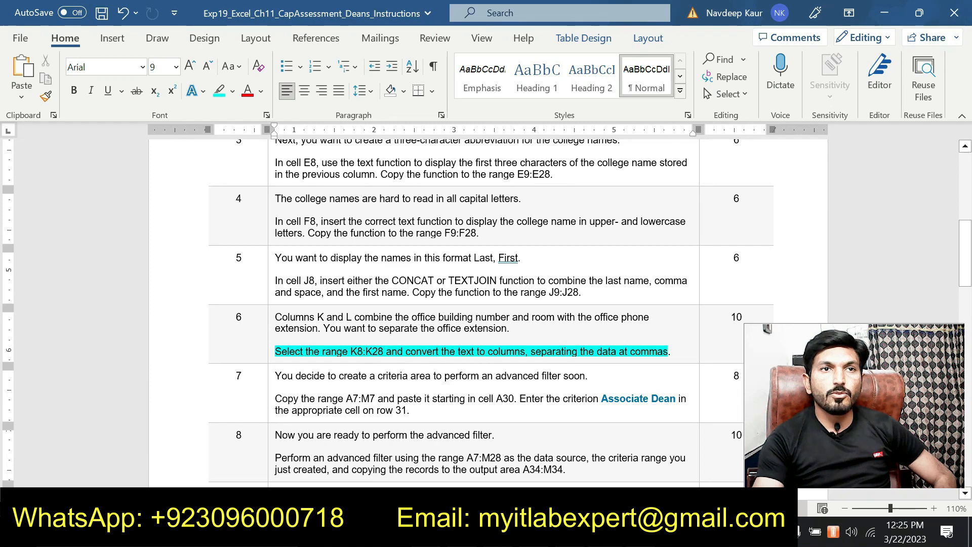
Copy the K8:K28 reference from step 6, switch to the Excel workbook, and select that range in the Building column.
drag(350, 351, 385, 351)
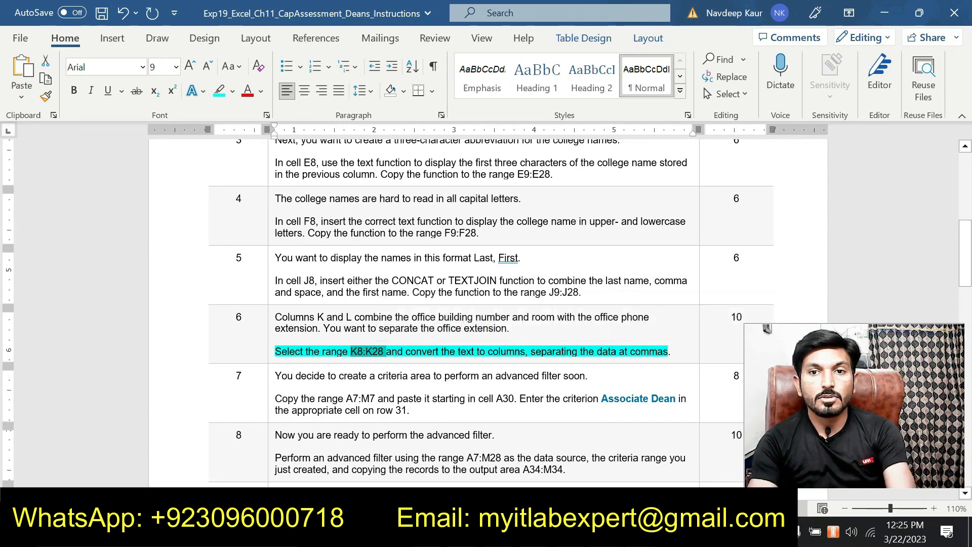
key(alt+Tab)
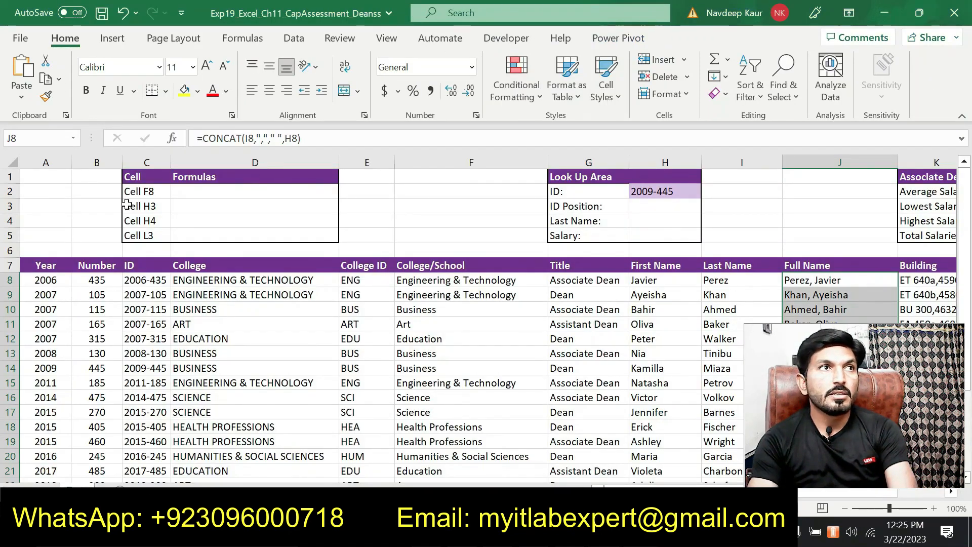
click(56, 143)
text(K8:K28)
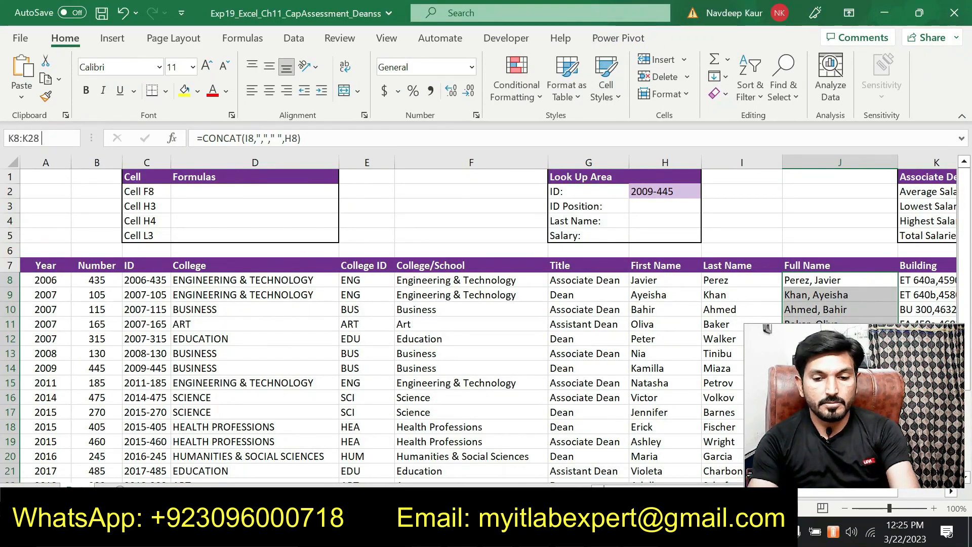
key(Return)
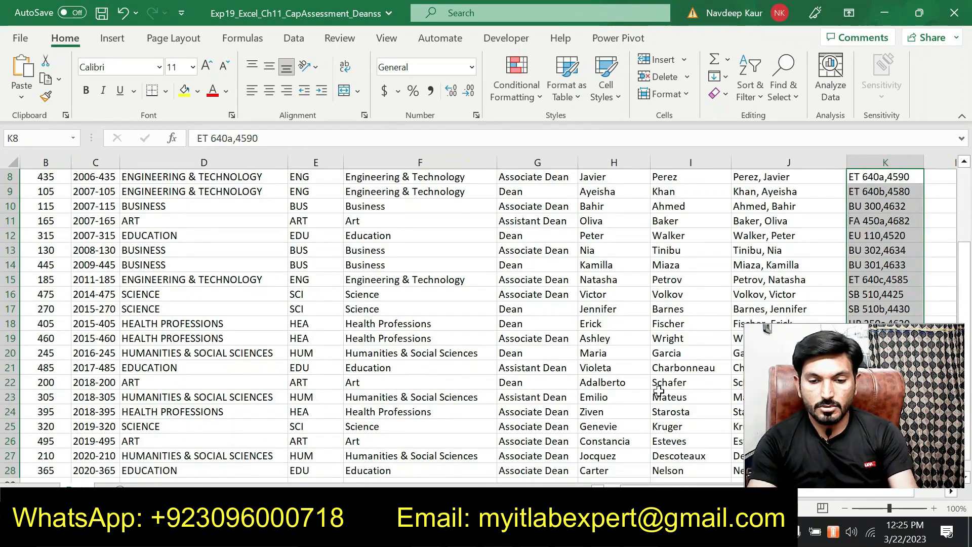
drag(778, 375, 35, 380)
drag(967, 293, 964, 229)
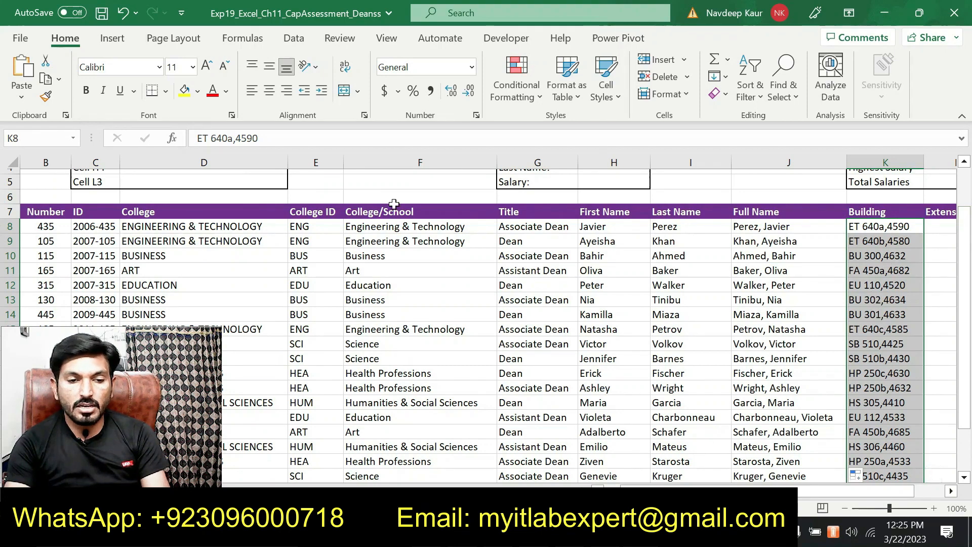
Convert K8:K28 with Text to Columns as delimited data, using Comma as the only delimiter and Tab turned off.
click(292, 39)
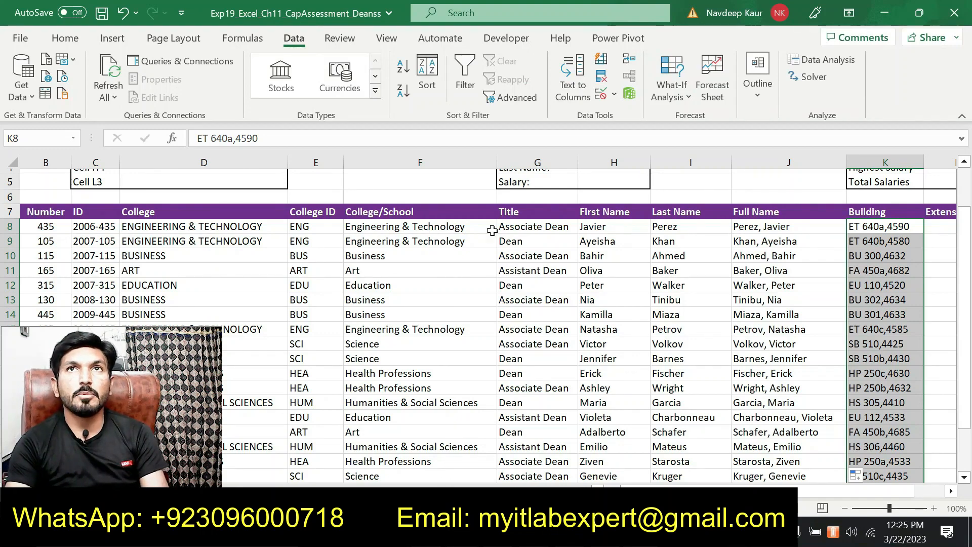
click(573, 90)
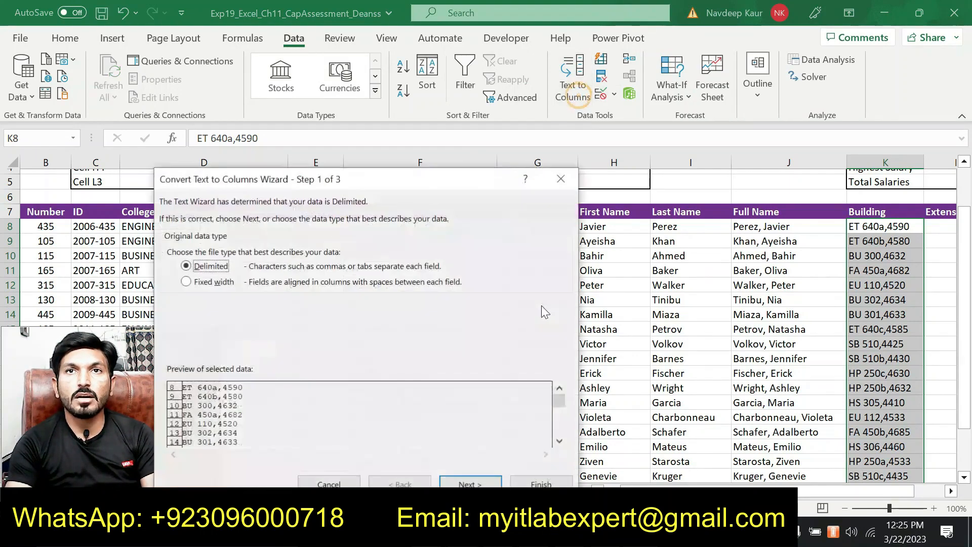
drag(424, 186, 531, 128)
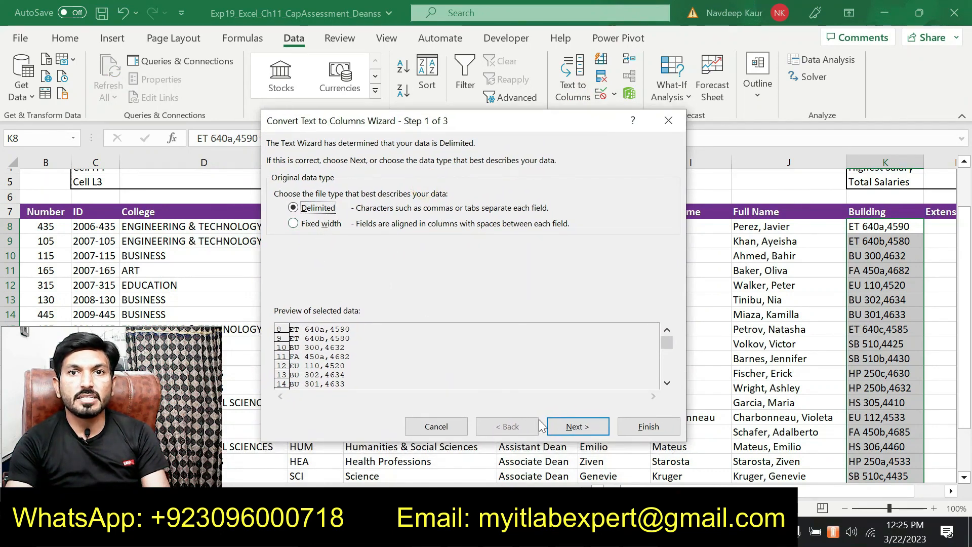
click(574, 426)
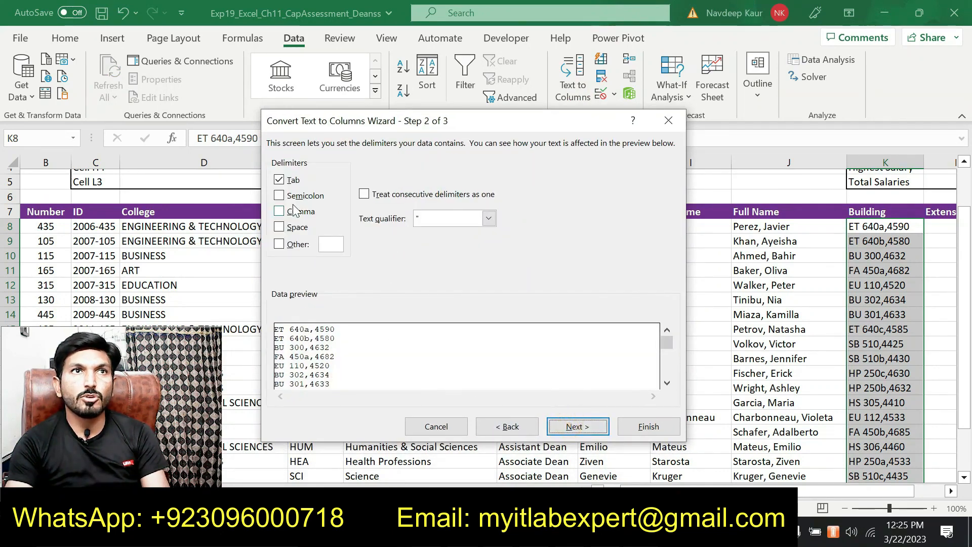
click(279, 211)
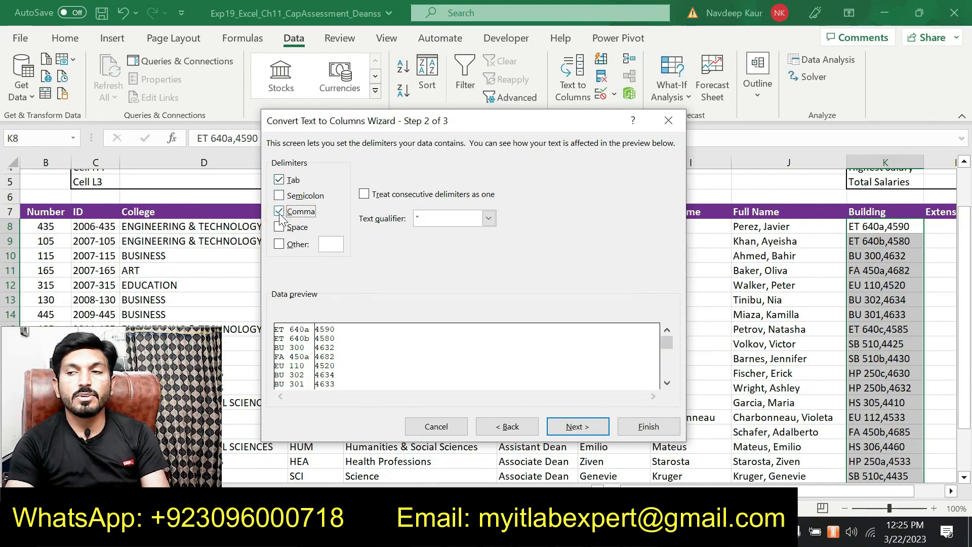
click(279, 179)
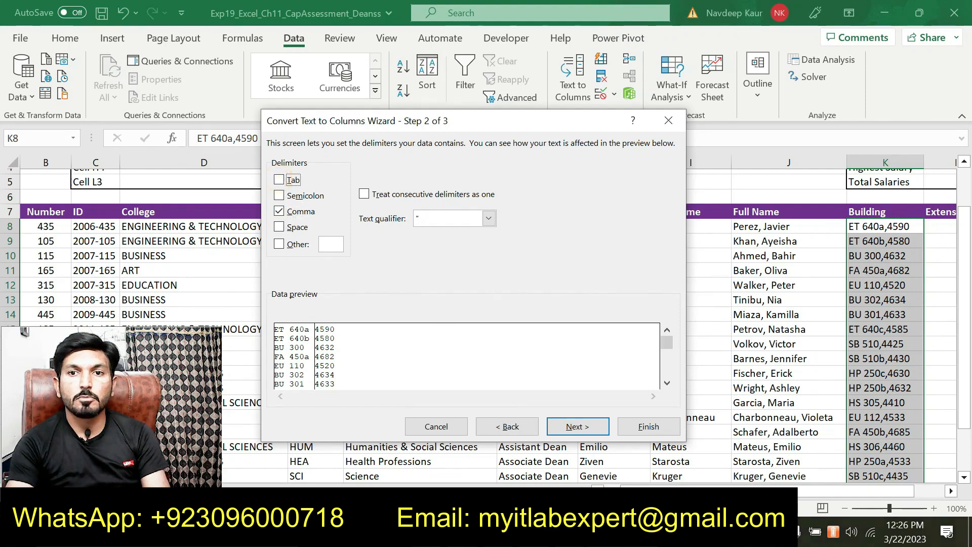
key(alt+Tab)
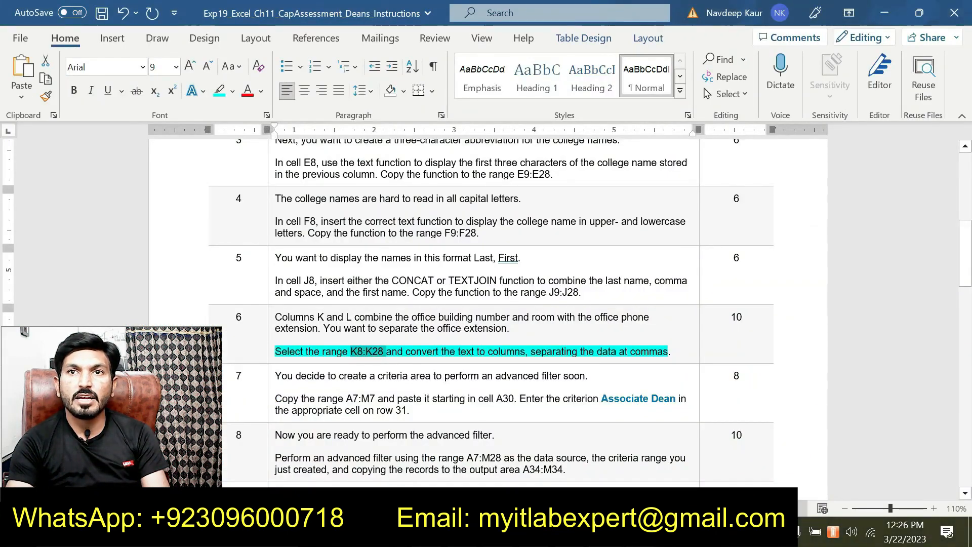
key(alt+Tab)
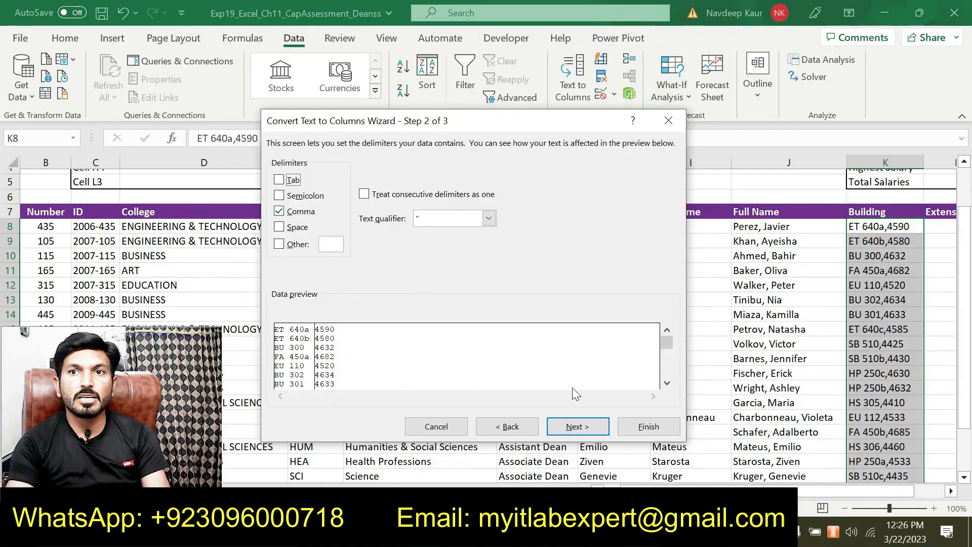
click(648, 427)
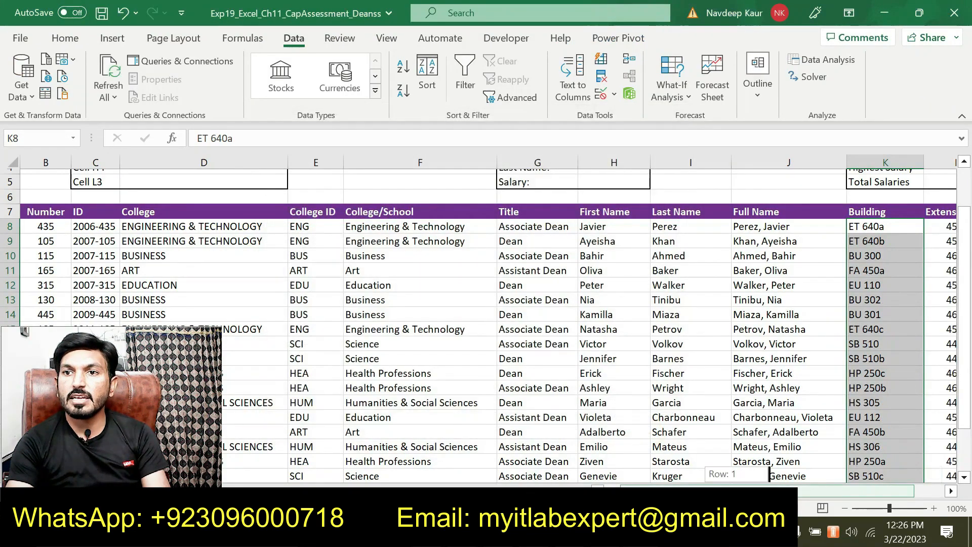
scroll(828, 272, right, 2)
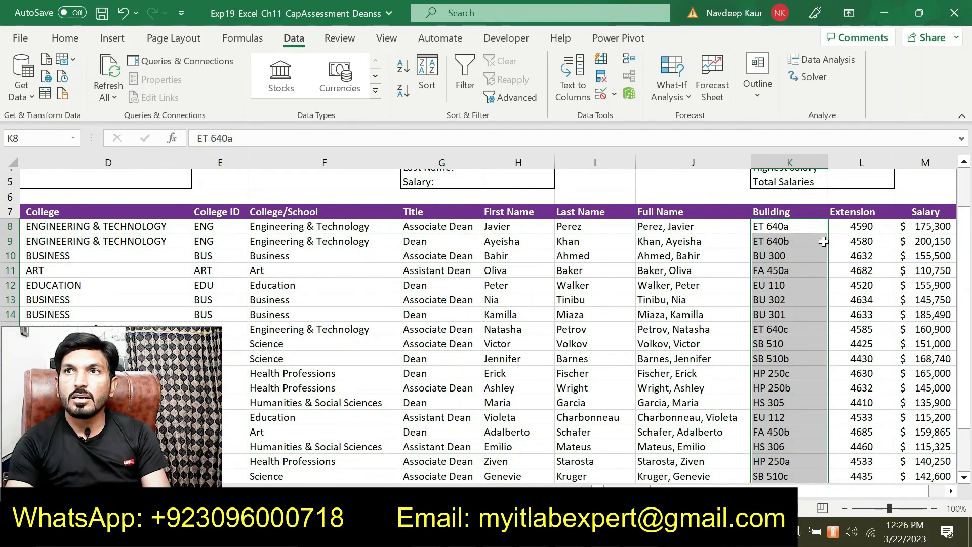
Switch to the Word instructions and remove the highlight from the step 6 sentence.
key(alt+Tab)
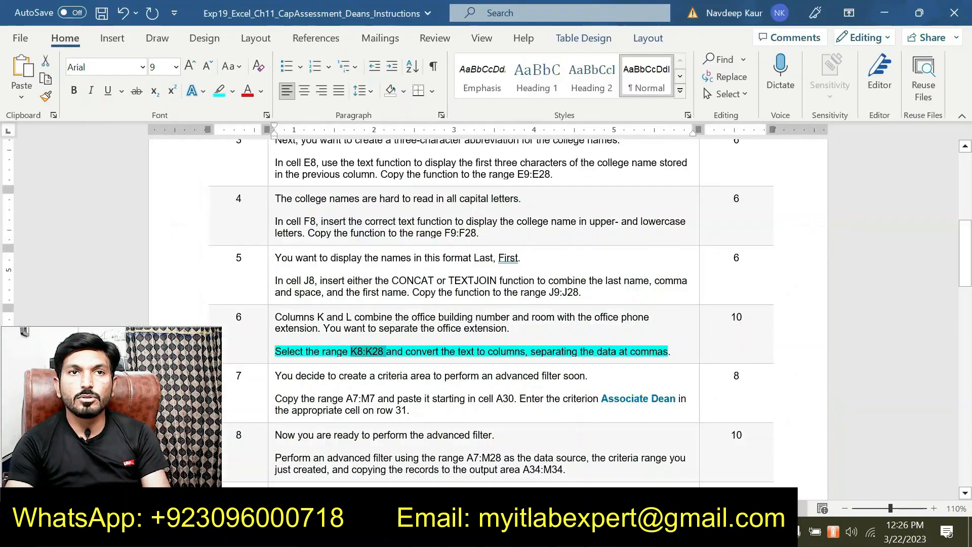
click(677, 351)
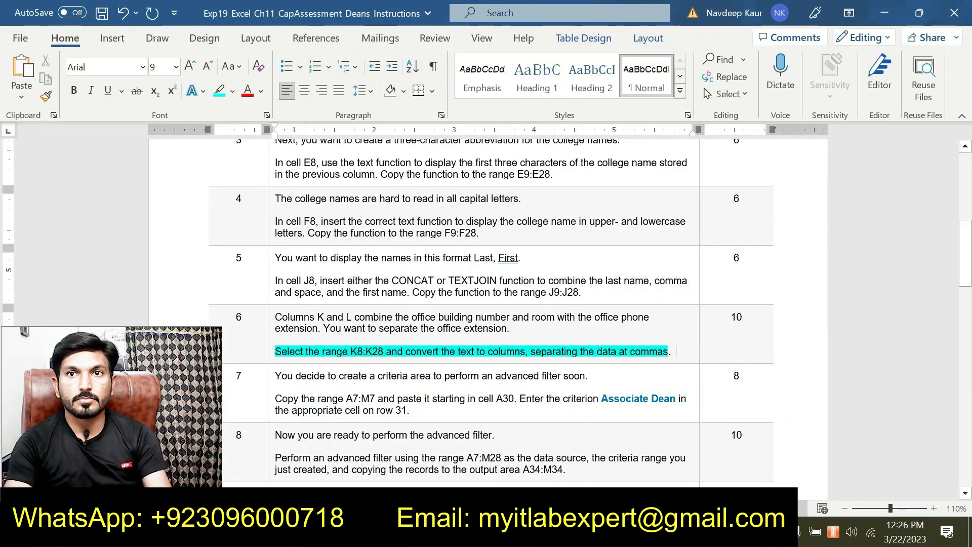
drag(669, 351, 293, 359)
click(285, 353)
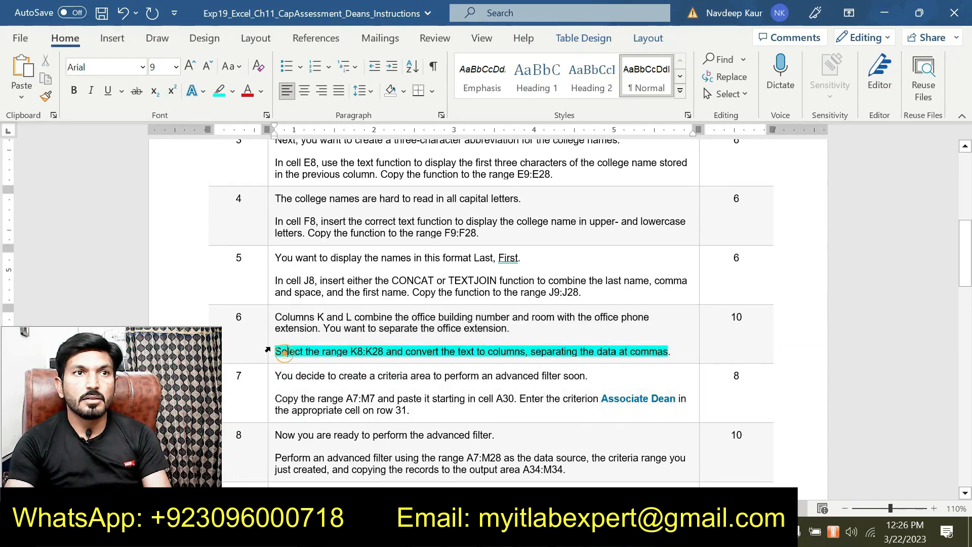
drag(287, 352, 668, 353)
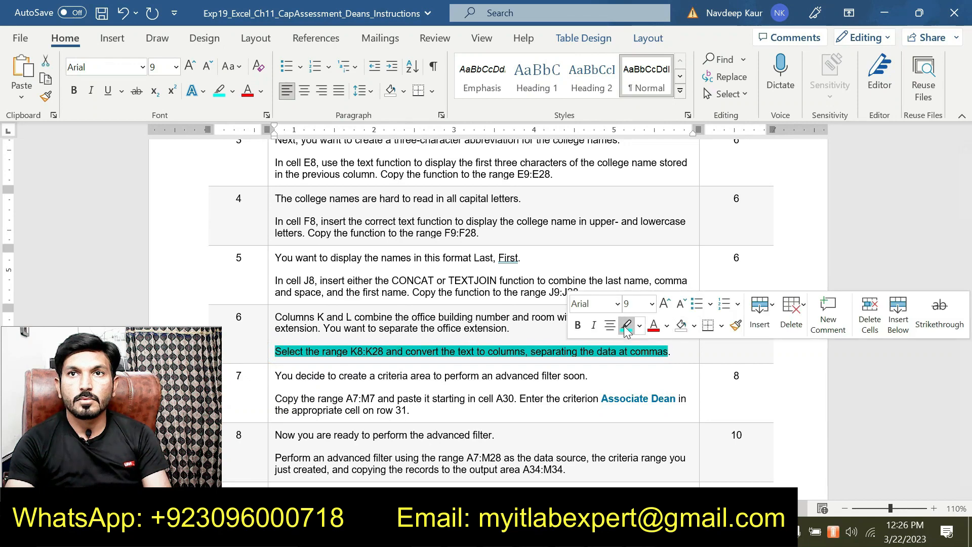
click(627, 325)
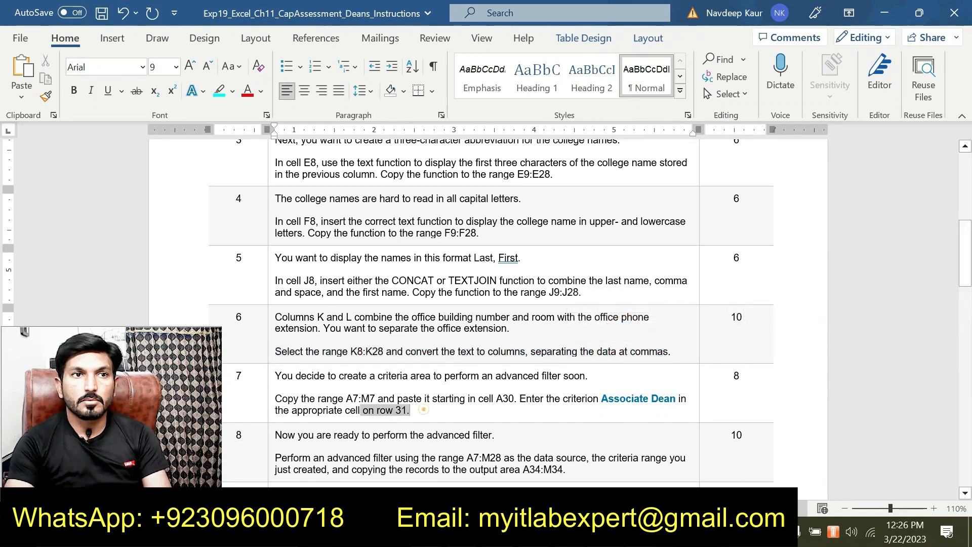
Highlight the step 7 instruction about copying A7:M7 and entering the Associate Dean criterion in turquoise.
triple_click(412, 410)
click(341, 379)
scroll(341, 386, down, 3)
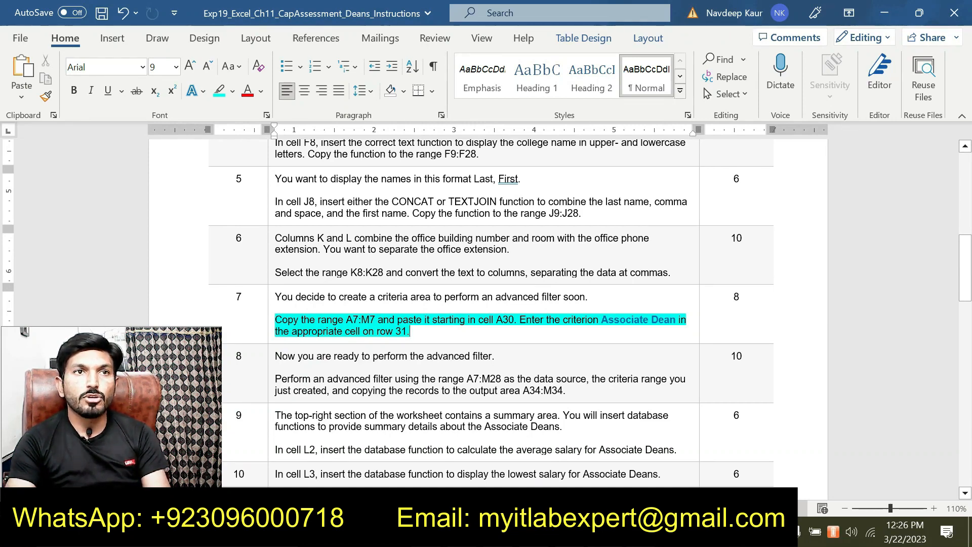
Copy the A7:M7 reference from step 7, switch to the Excel workbook, and select that header range.
double_click(352, 319)
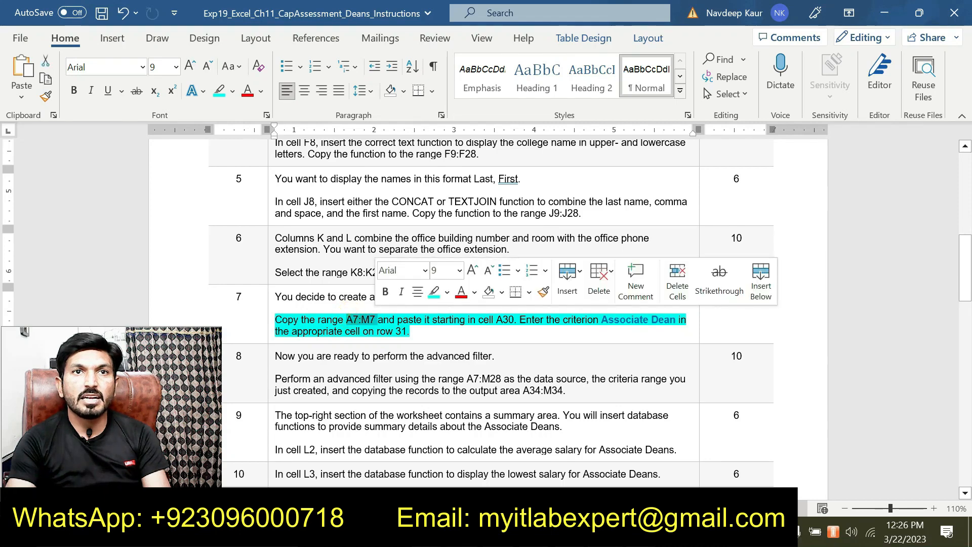
click(485, 322)
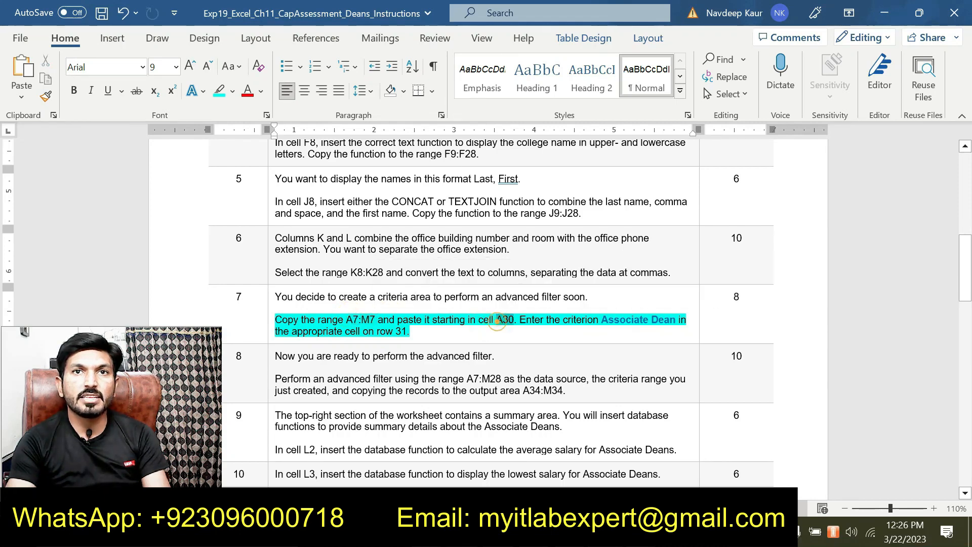
double_click(498, 320)
click(554, 333)
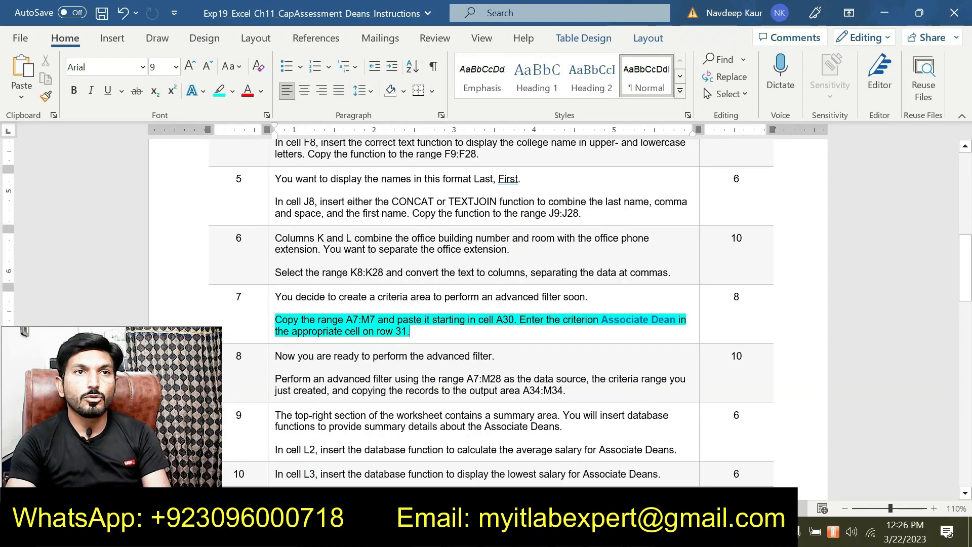
drag(346, 320, 377, 320)
key(ctrl+c)
key(alt+Tab)
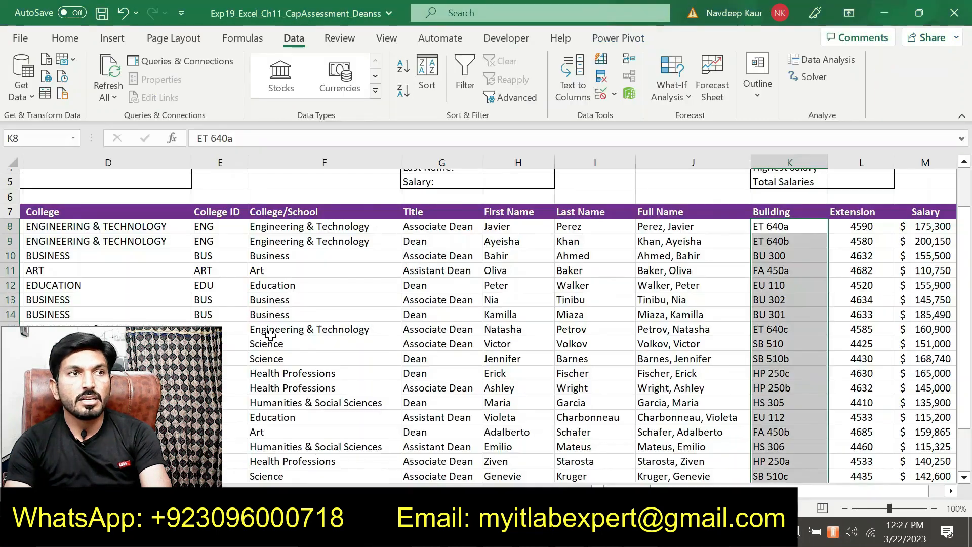
key(ctrl+v)
key(Return)
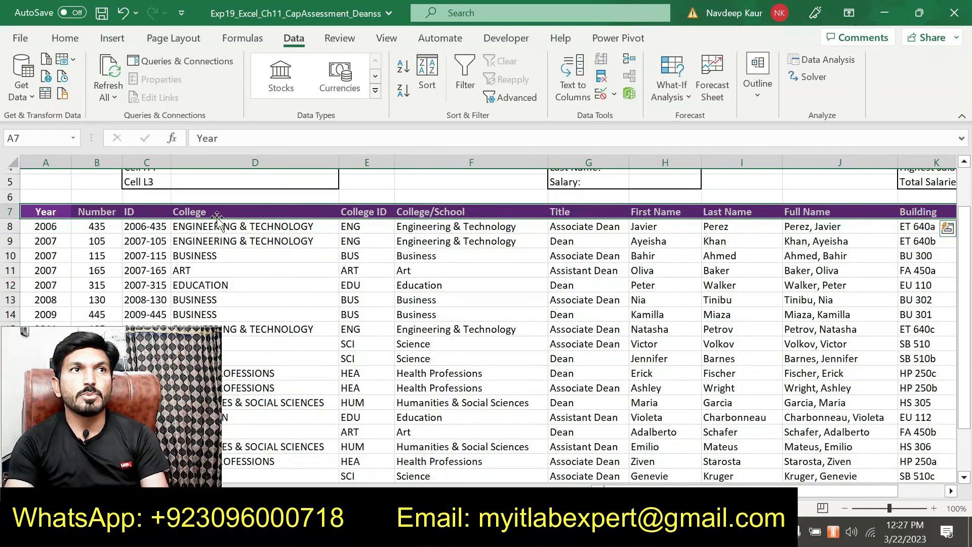
Copy the selected A7:M7 header row and paste it starting in cell A30.
click(65, 38)
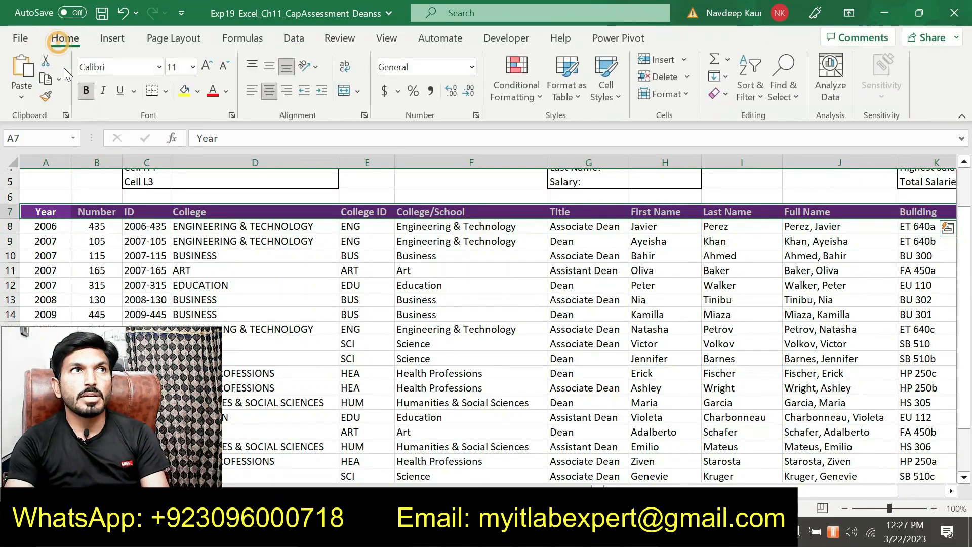
key(ctrl+c)
scroll(464, 308, down, 6)
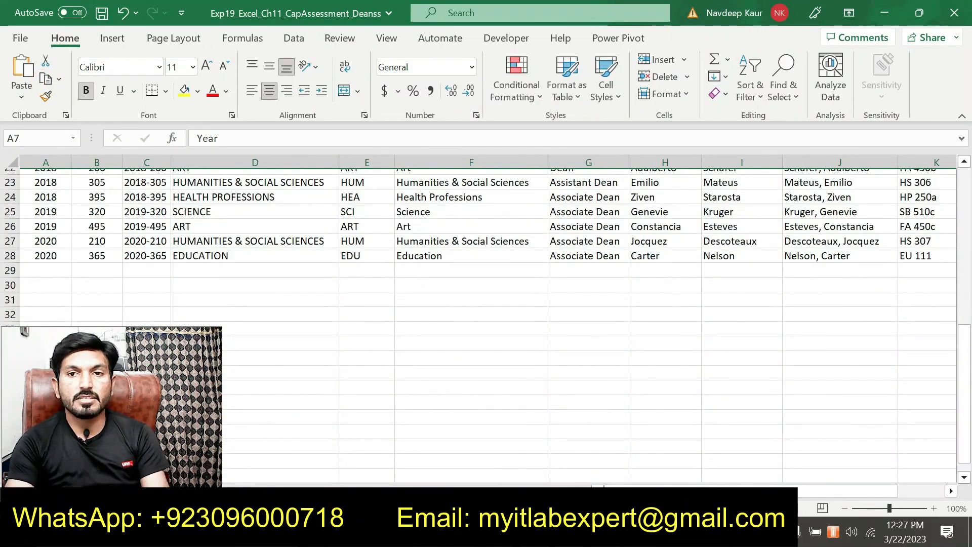
scroll(104, 299, down, 1)
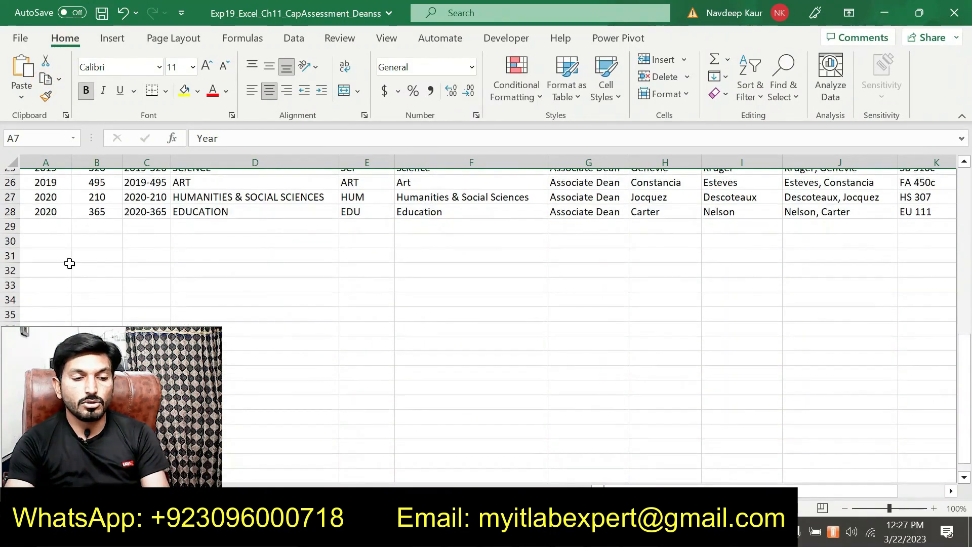
click(56, 240)
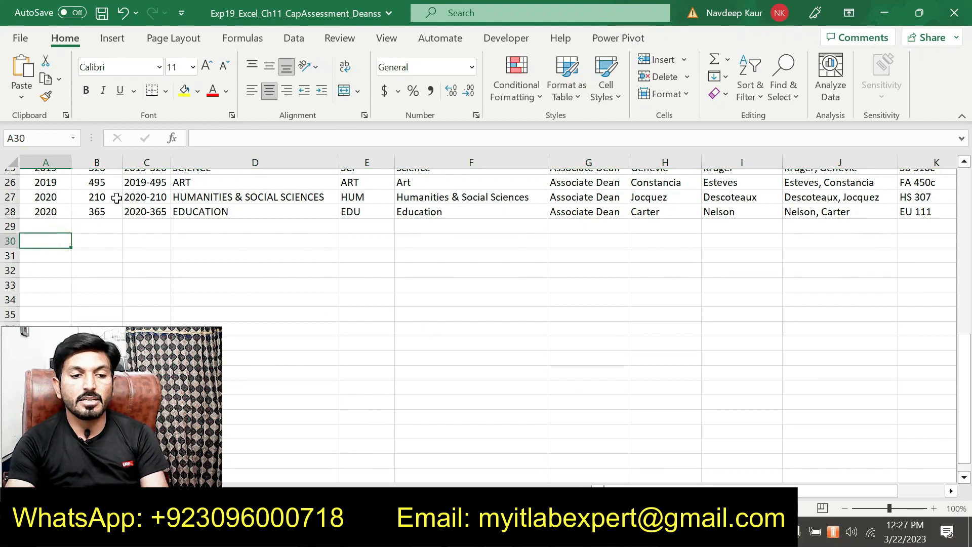
click(22, 76)
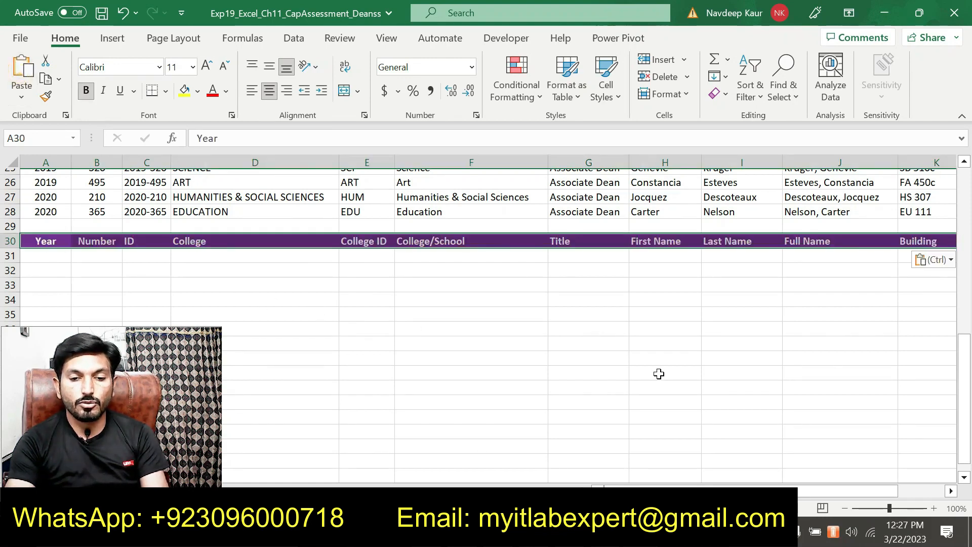
key(Escape)
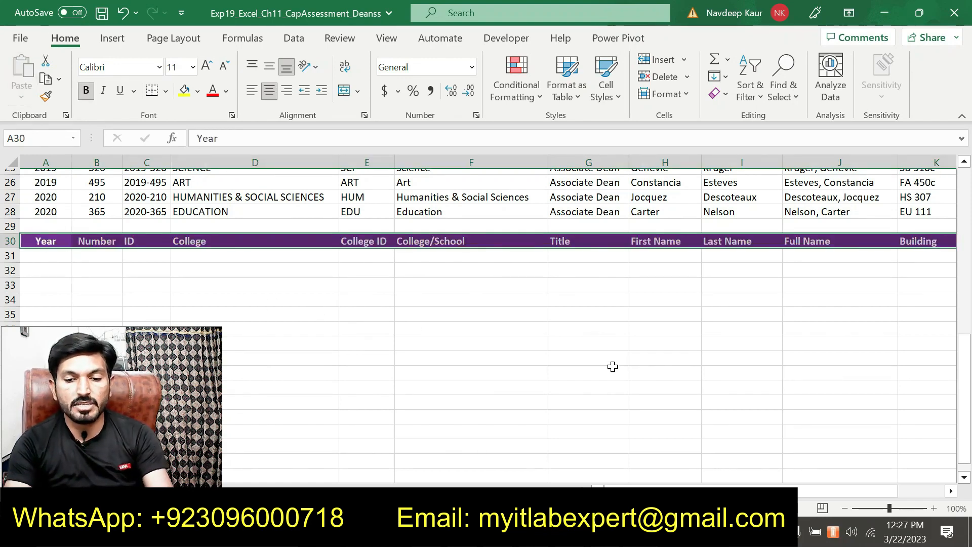
scroll(623, 369, up, 6)
scroll(613, 367, up, 3)
scroll(618, 369, down, 8)
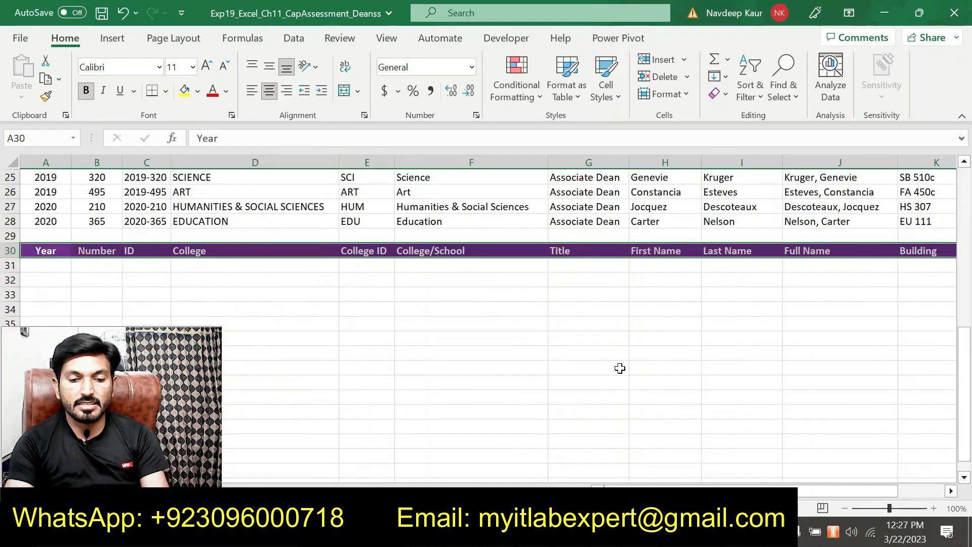
Switch to the Word instructions and copy the criterion text Associate Dean from step 7.
key(alt+Tab)
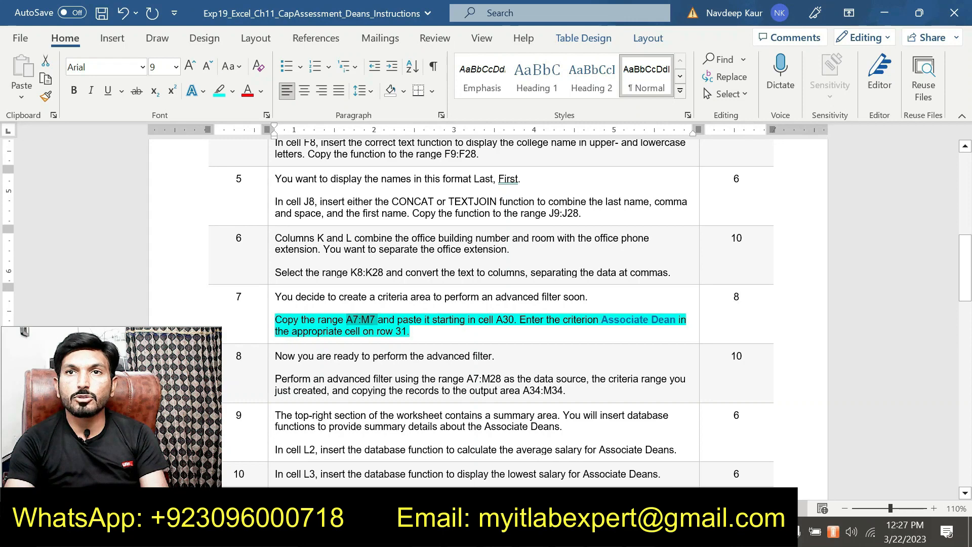
drag(601, 320, 675, 320)
key(ctrl+c)
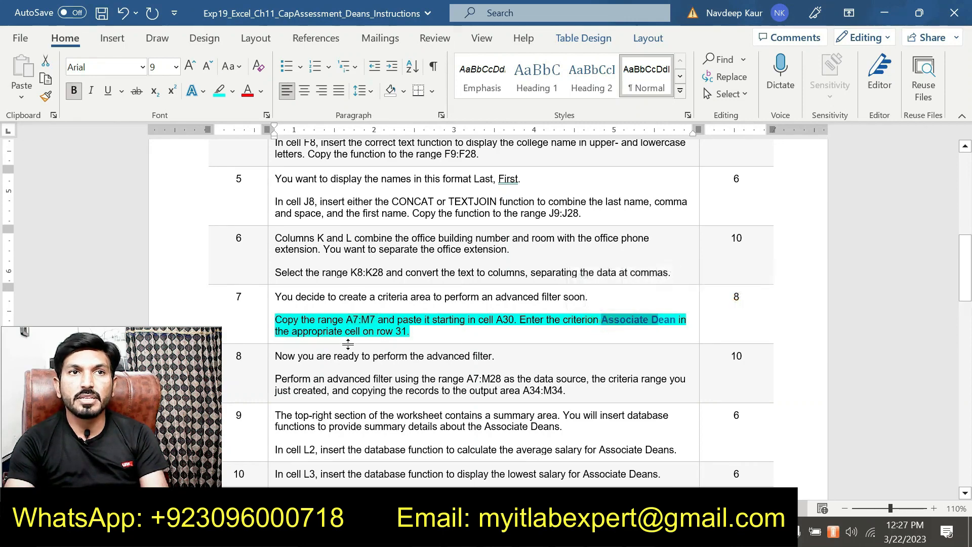
click(597, 308)
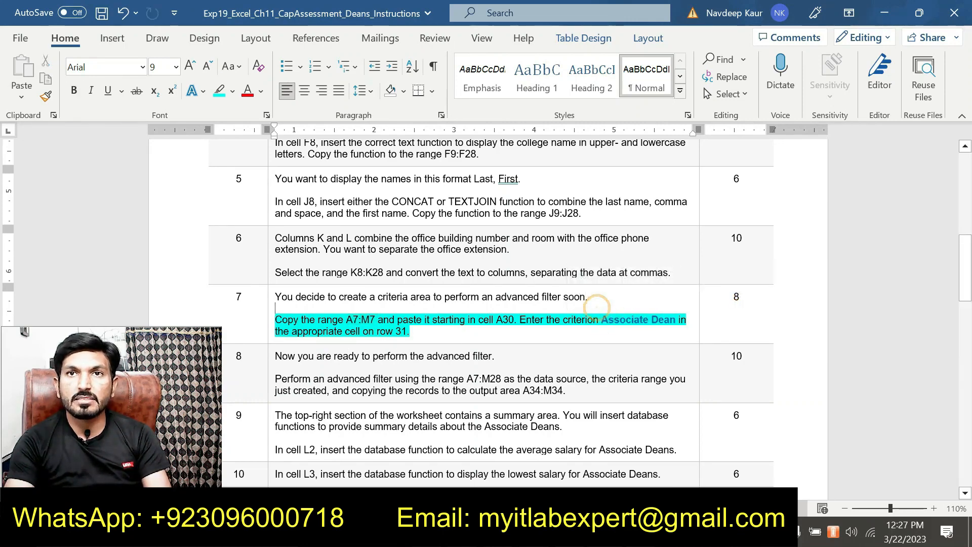
drag(602, 319, 676, 320)
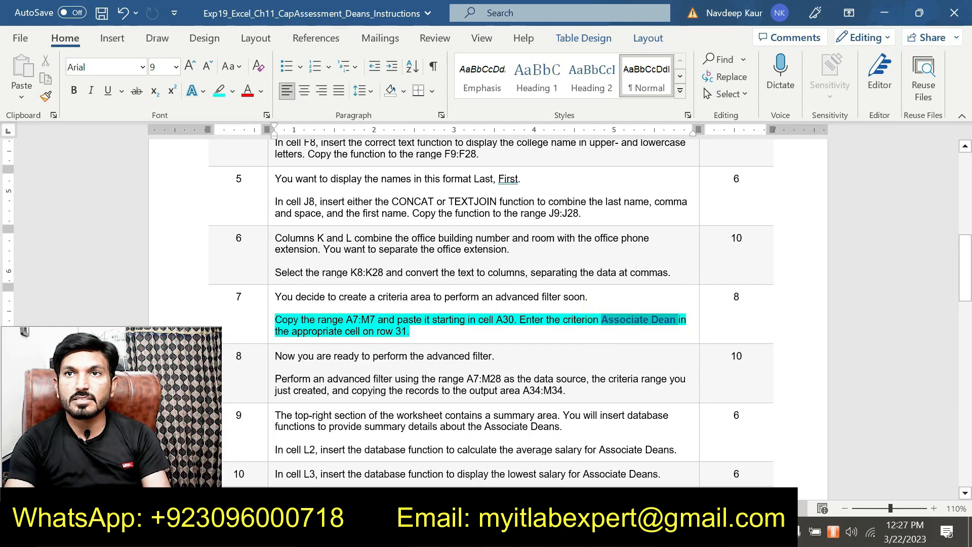
click(671, 320)
drag(602, 320, 676, 319)
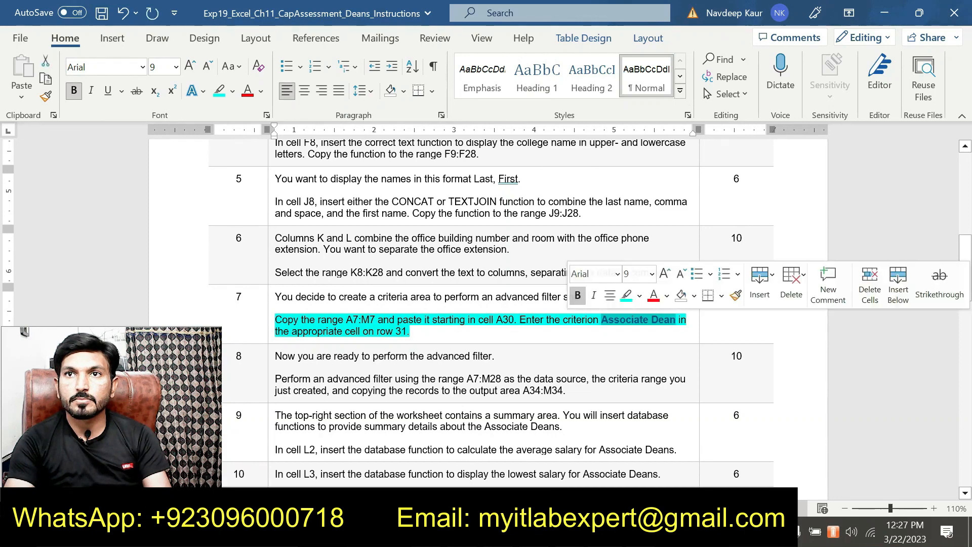
Switch to the Excel workbook and enter the criterion Associate Dean in G31, beneath the Title heading of the criteria area.
key(alt+Tab)
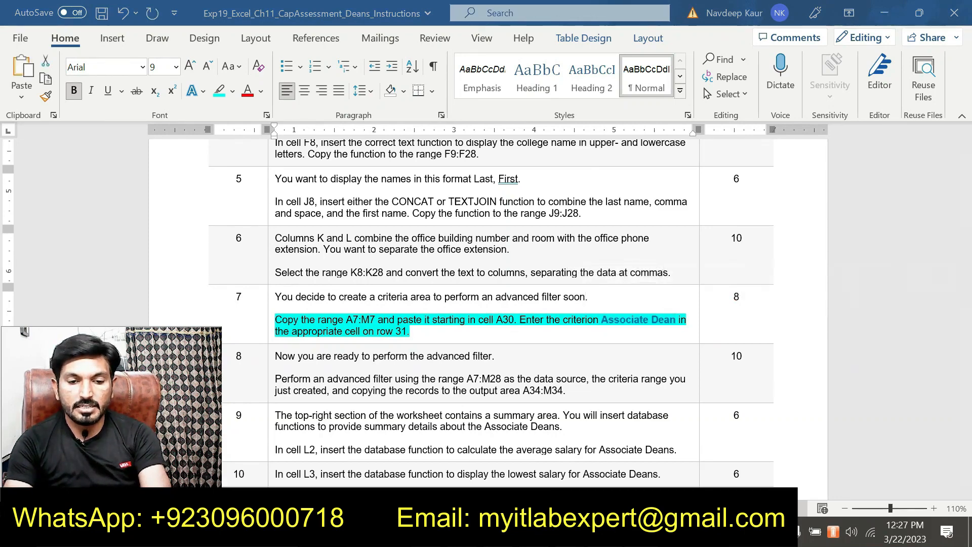
scroll(616, 328, up, 2)
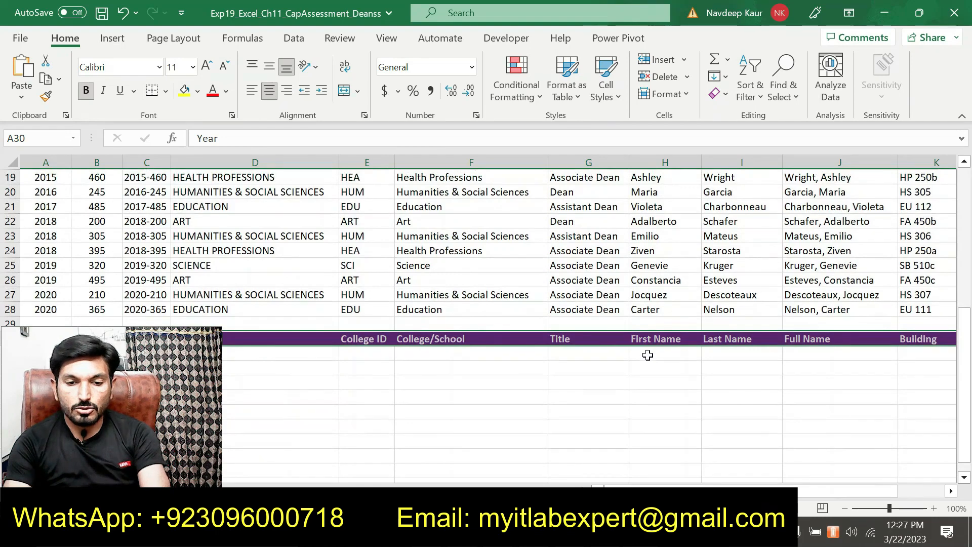
drag(696, 490, 810, 489)
scroll(655, 385, up, 5)
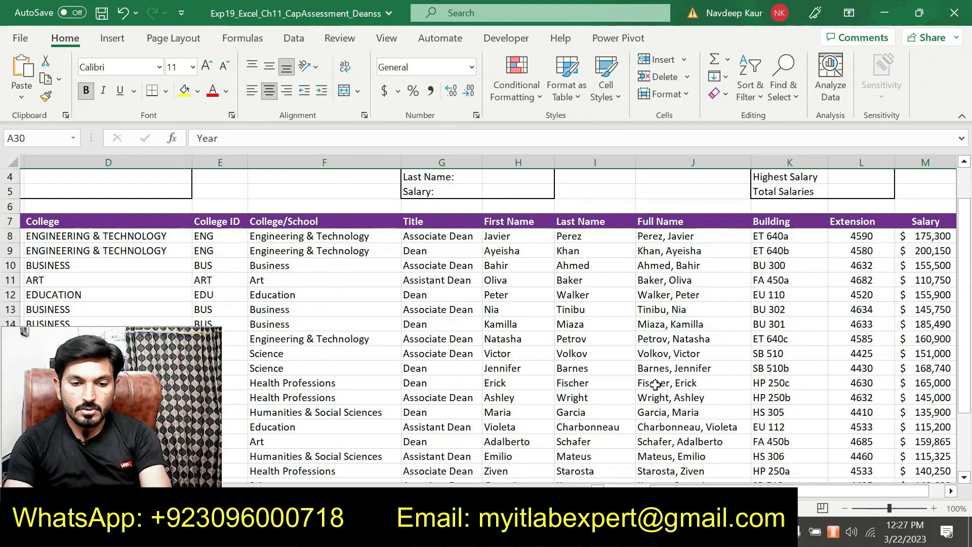
scroll(656, 385, down, 2)
scroll(544, 346, up, 3)
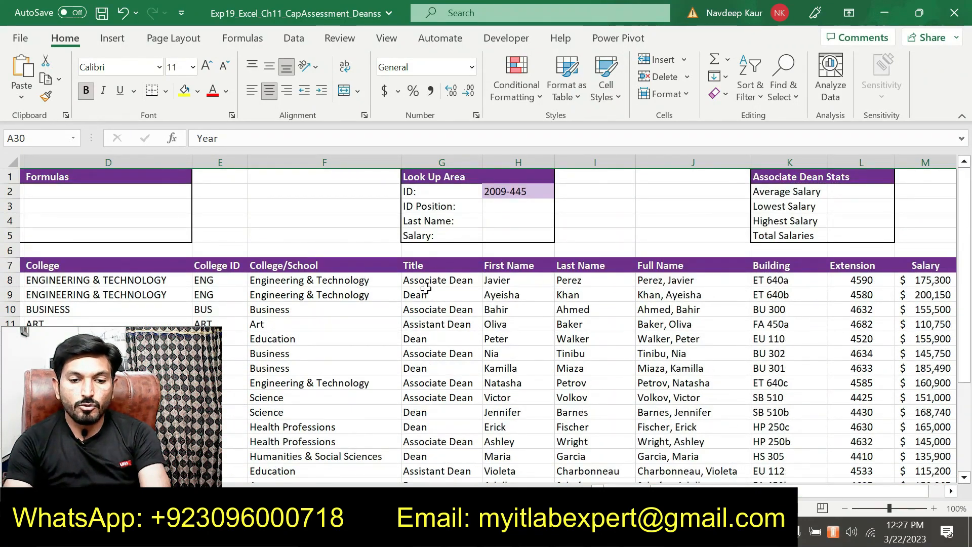
scroll(429, 285, down, 4)
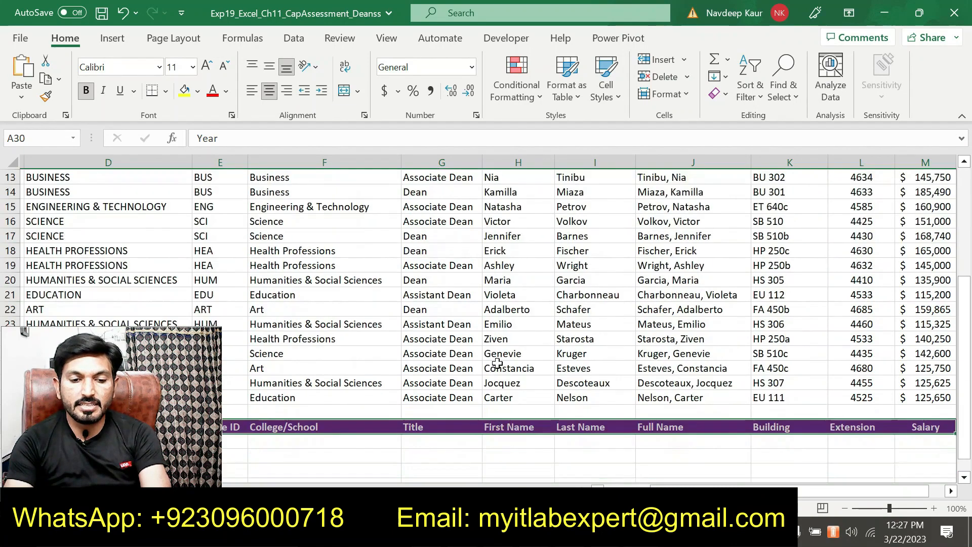
scroll(414, 385, down, 1)
click(416, 397)
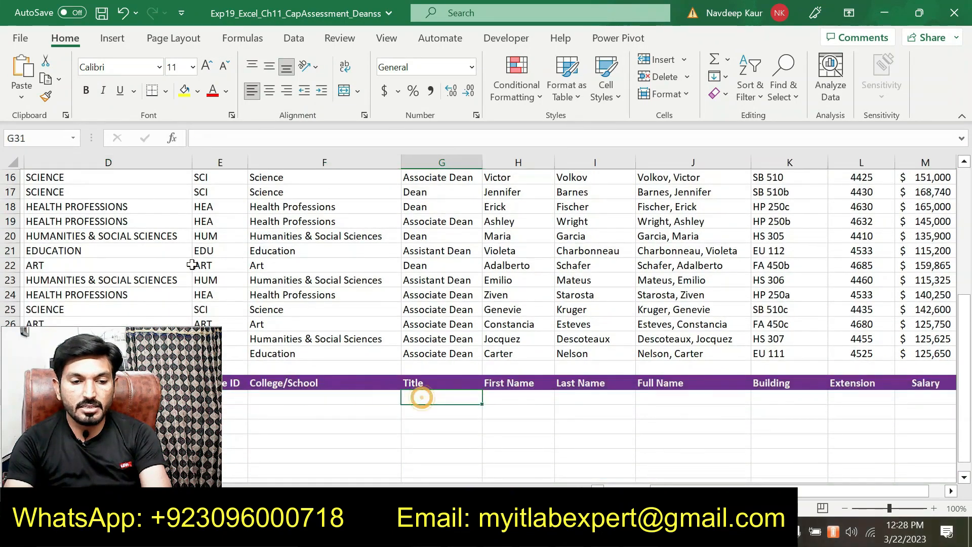
text(Associate Dean)
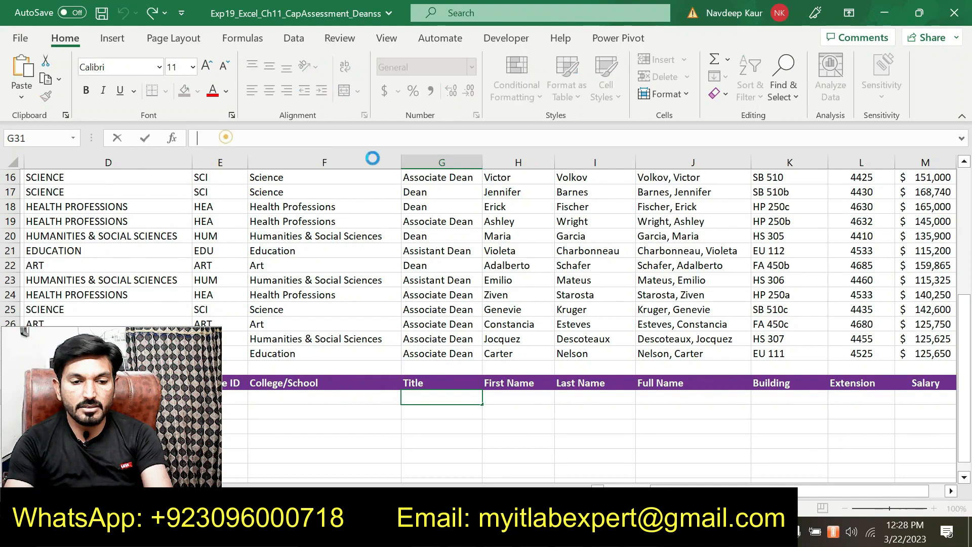
key(Return)
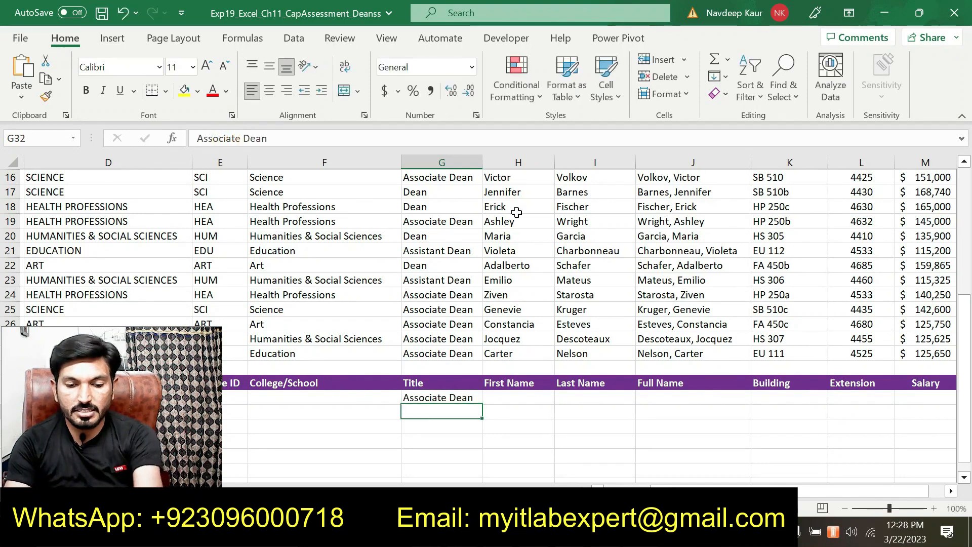
Switch to the Word instructions and remove the highlight from the step 7 sentences.
key(alt+Tab)
scroll(486, 304, down, 4)
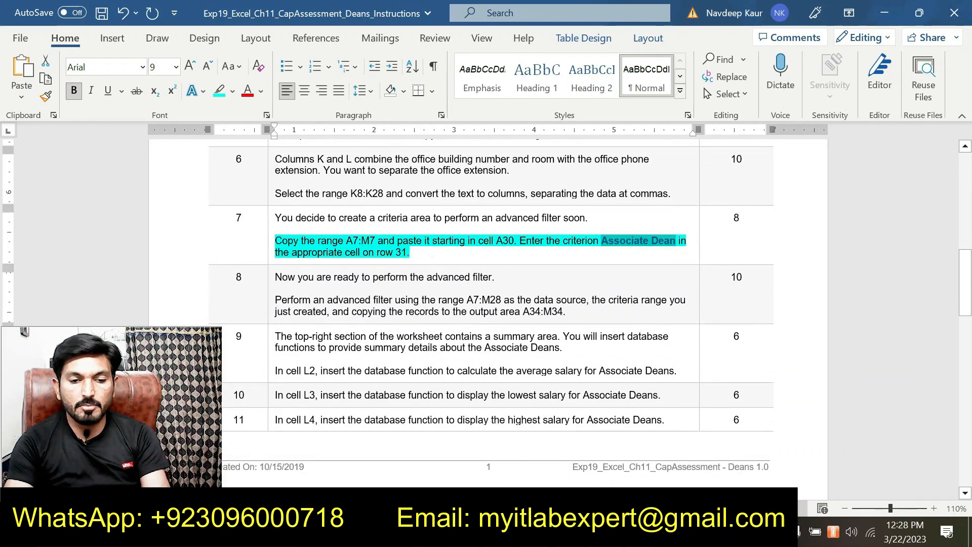
triple_click(336, 243)
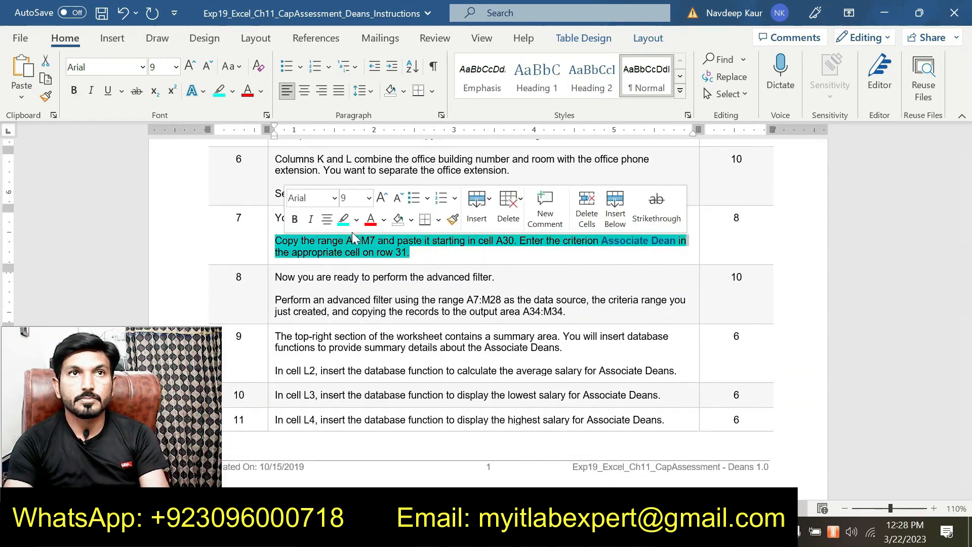
click(339, 222)
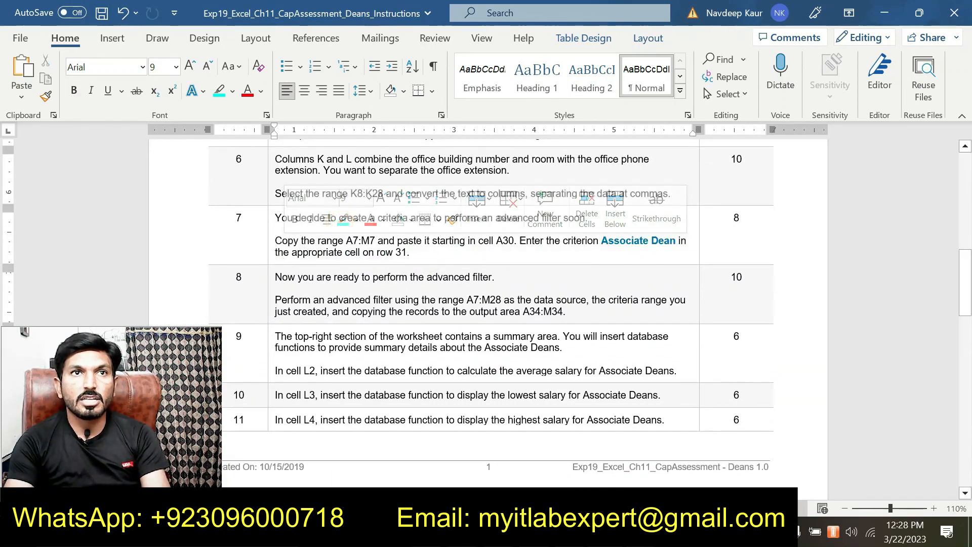
Highlight the step 8 instruction about performing the advanced filter on A7:M28 with output area A34:M34 in turquoise.
drag(583, 311, 275, 299)
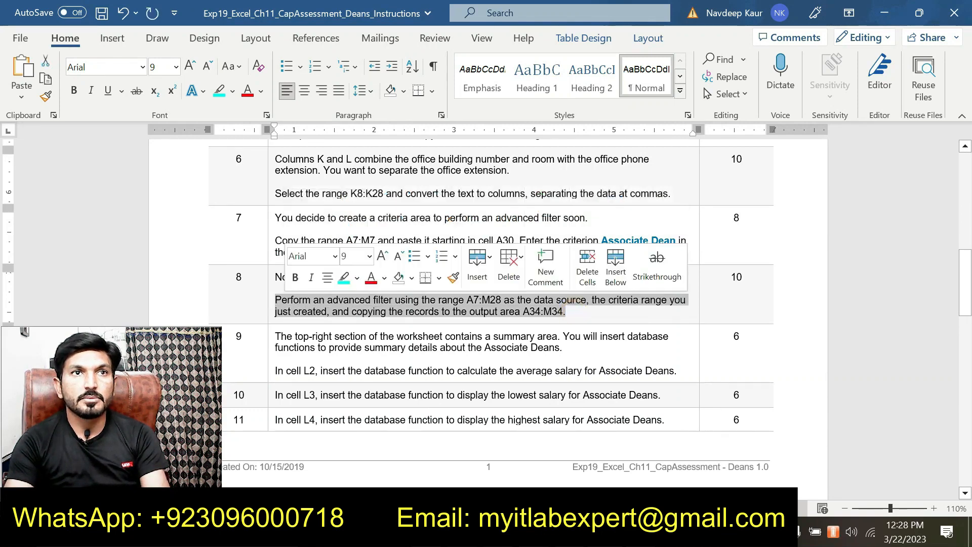
click(344, 277)
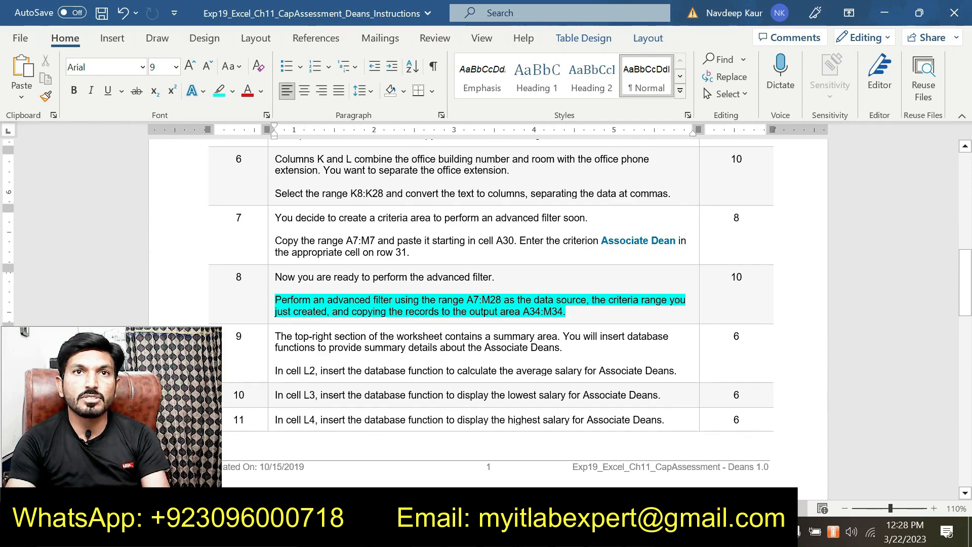
drag(467, 300, 503, 300)
right_click(489, 304)
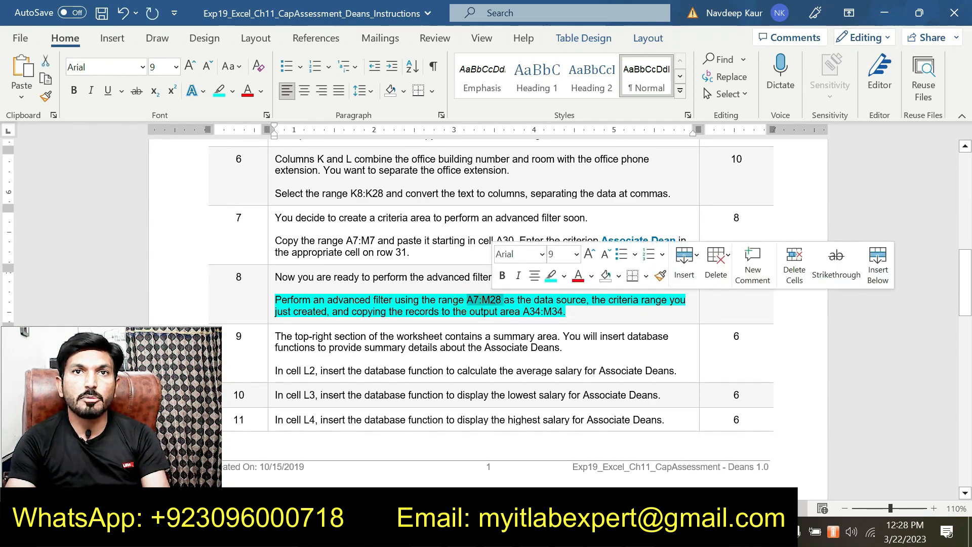
click(480, 308)
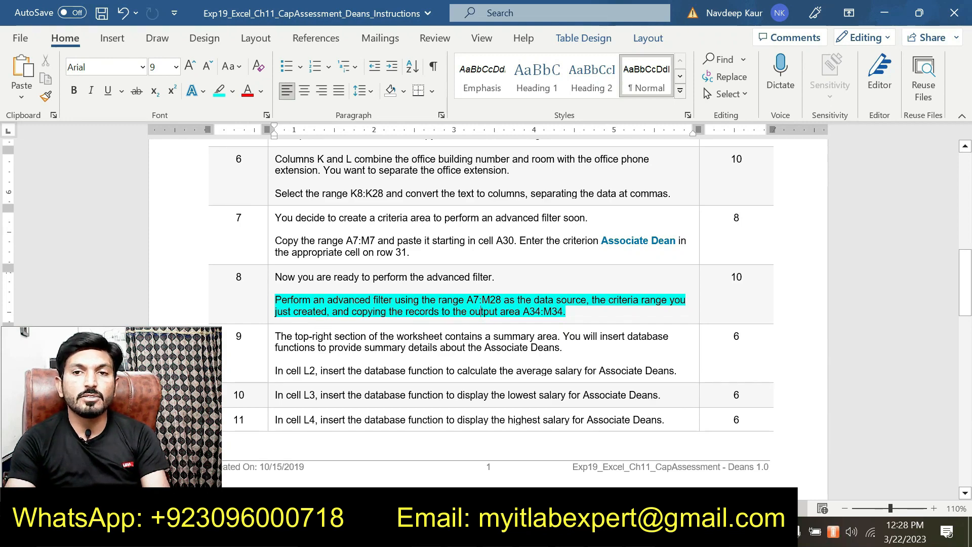
Switch to the Excel workbook and review the criteria area in rows 30 and 31, selecting D30:L31.
key(alt+Tab)
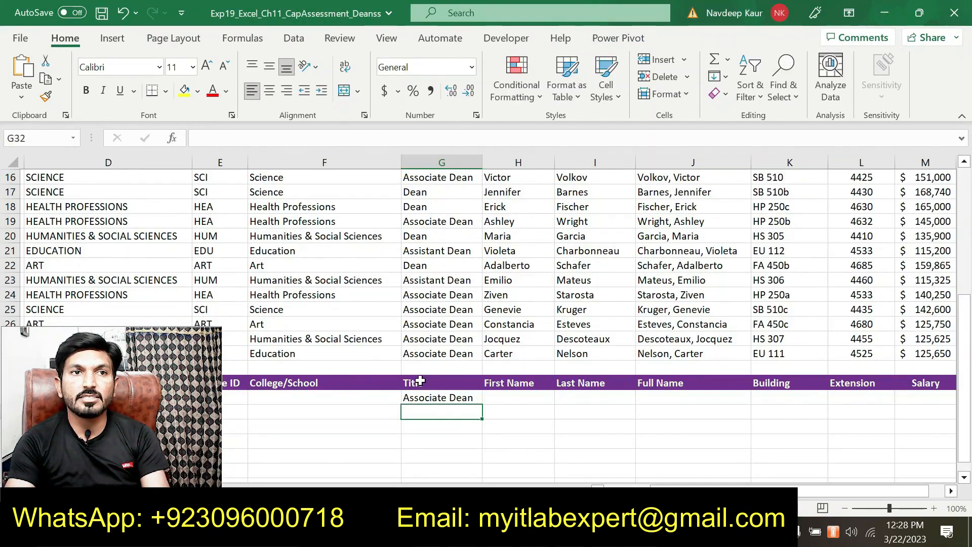
click(420, 381)
scroll(373, 390, down, 3)
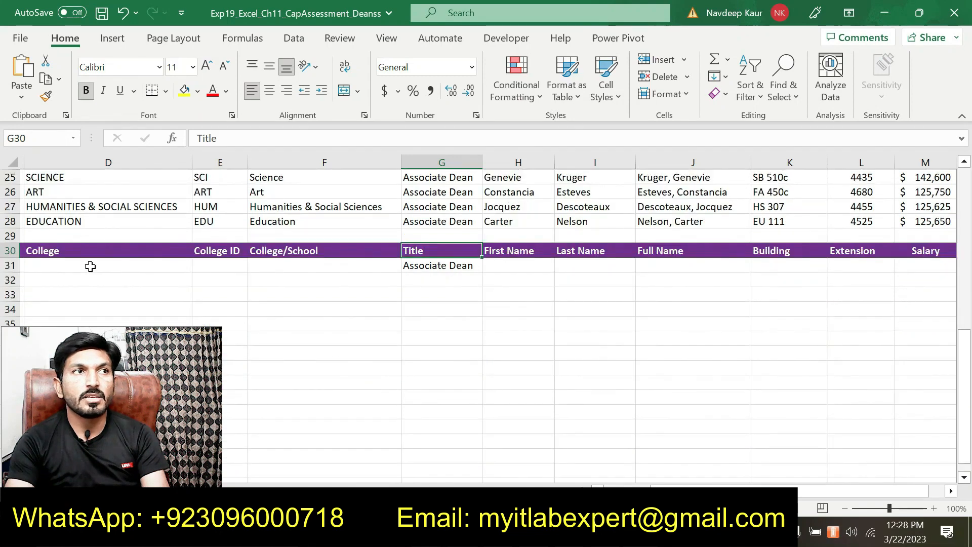
drag(68, 254, 861, 263)
scroll(424, 253, up, 2)
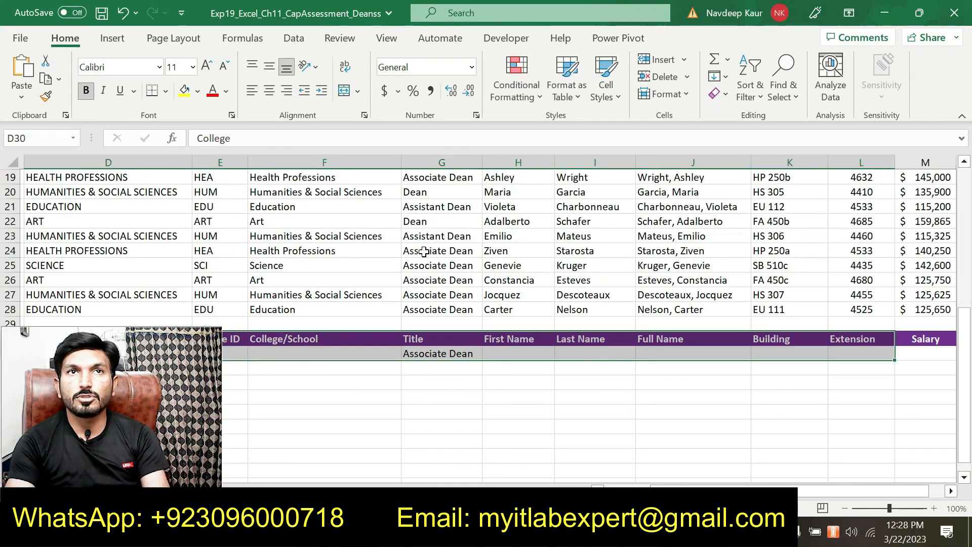
Switch to the Word instructions and check the output area A34:M34 named in the highlighted step 8 sentence.
key(alt+Tab)
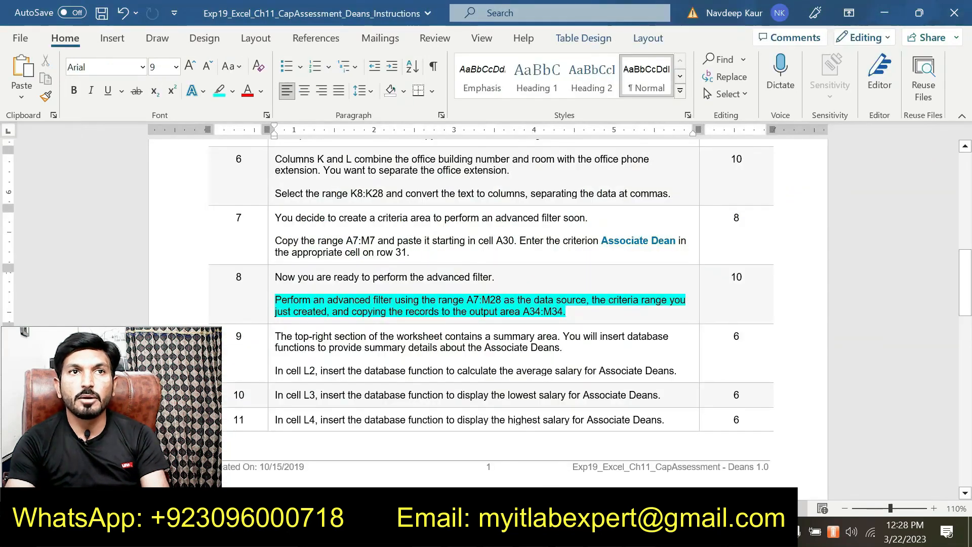
click(481, 320)
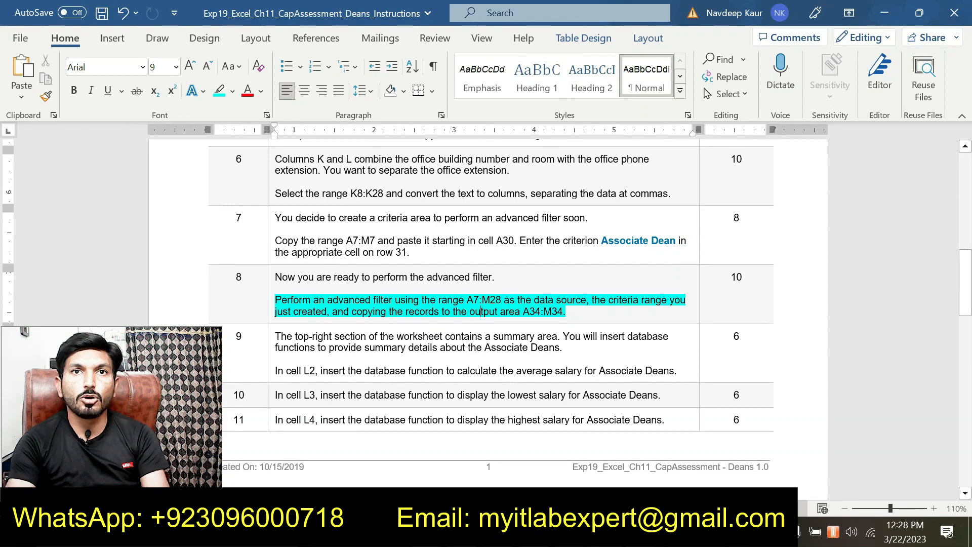
drag(565, 311, 527, 312)
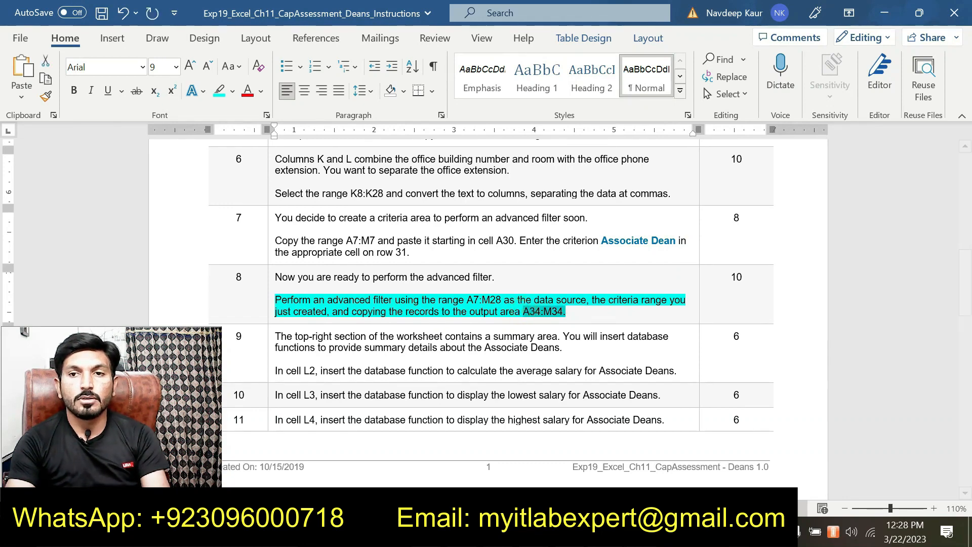
Switch to the Excel workbook and start an advanced filter from the deans data, choosing Copy to another location.
key(alt+Tab)
scroll(171, 266, up, 3)
click(117, 221)
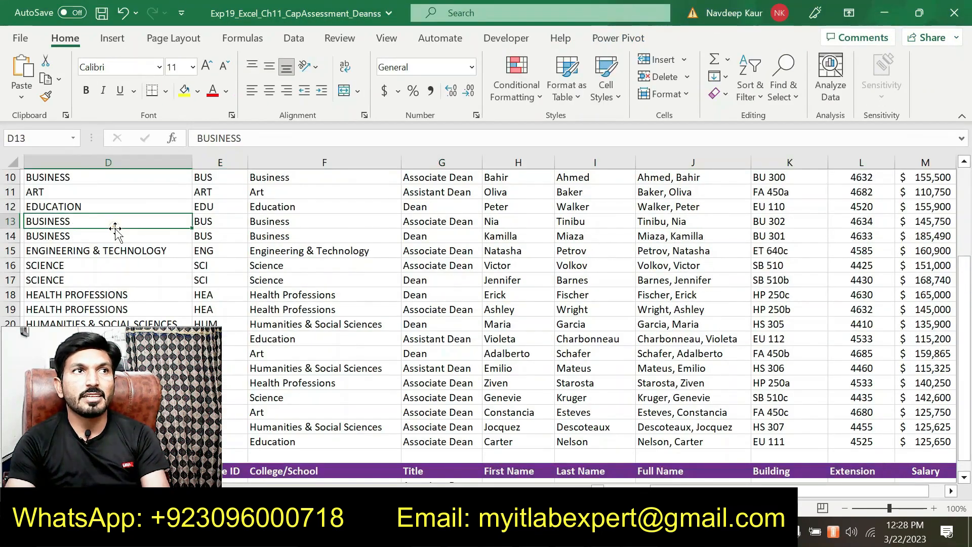
scroll(301, 269, up, 2)
scroll(301, 269, down, 2)
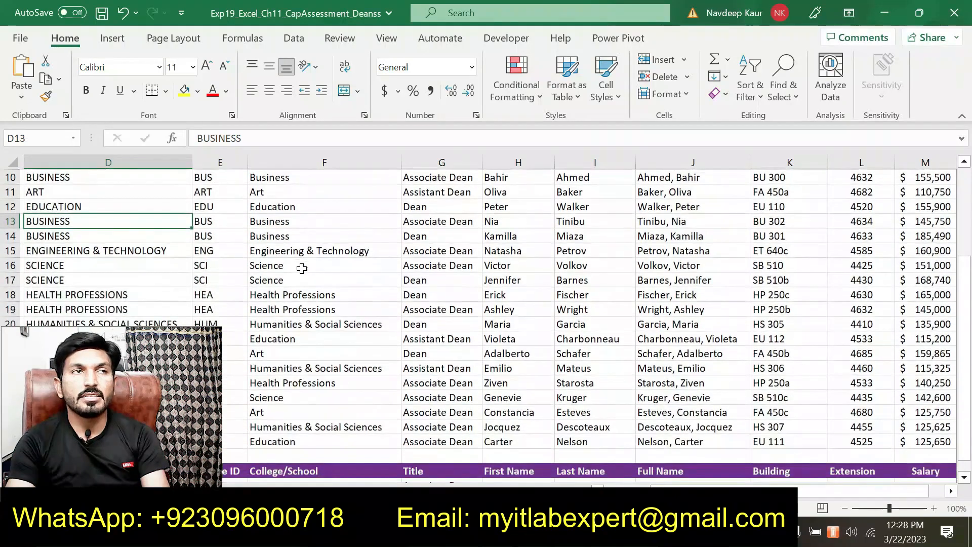
scroll(302, 268, down, 2)
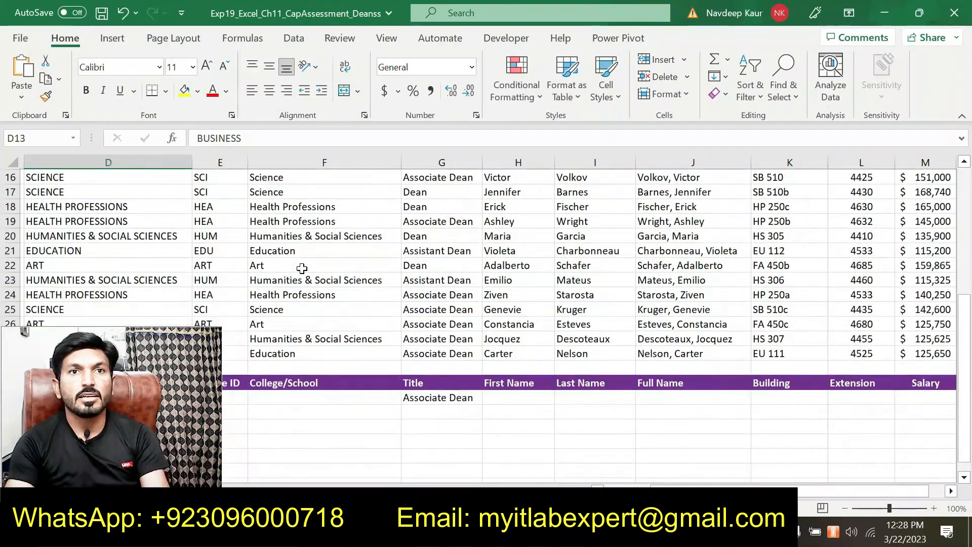
scroll(302, 269, up, 2)
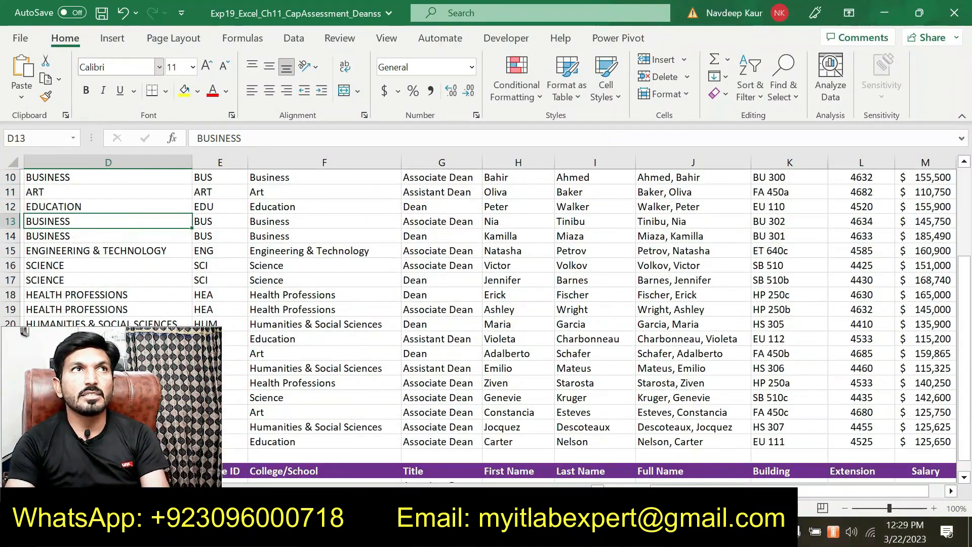
click(293, 38)
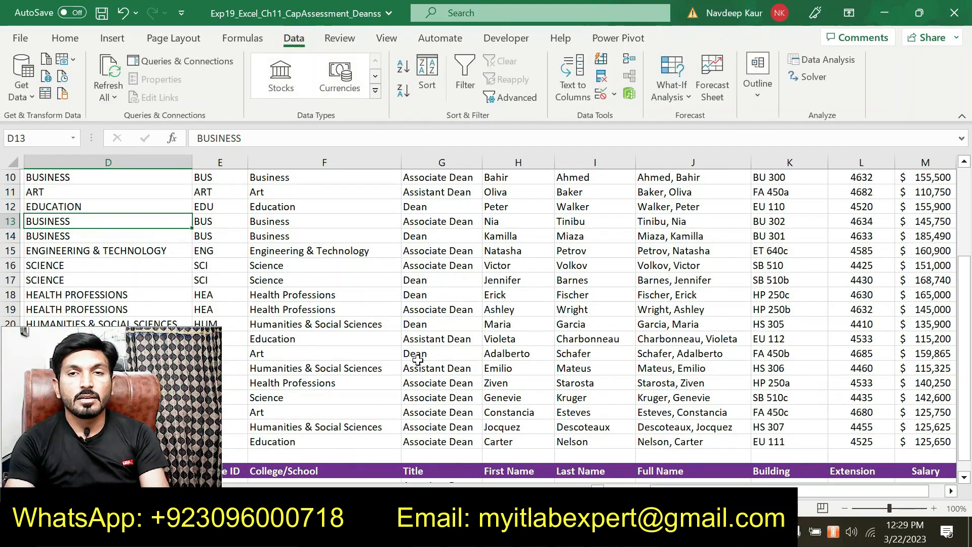
click(524, 100)
drag(455, 199, 521, 181)
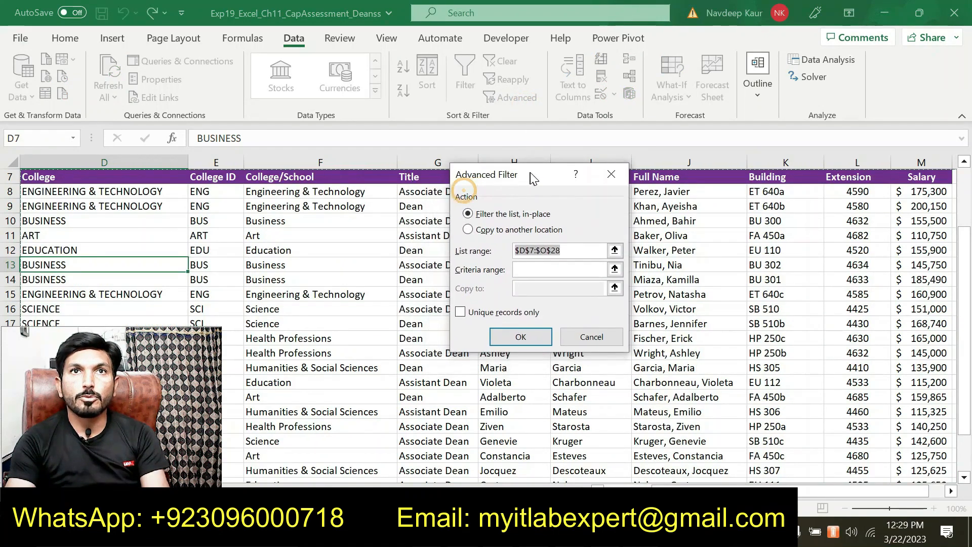
click(488, 229)
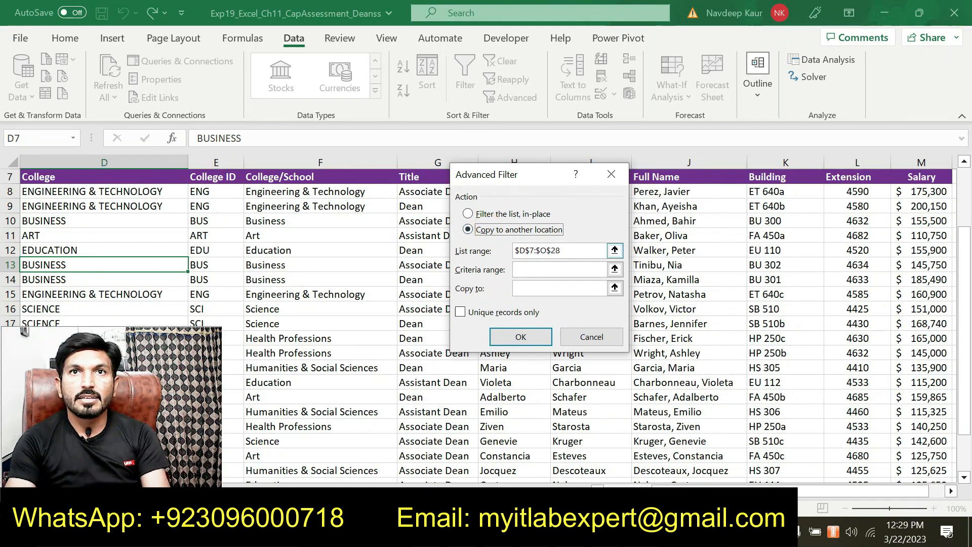
Replace the advanced filter's list range with A7:M28 on the Data sheet.
drag(571, 251, 494, 254)
key(Delete)
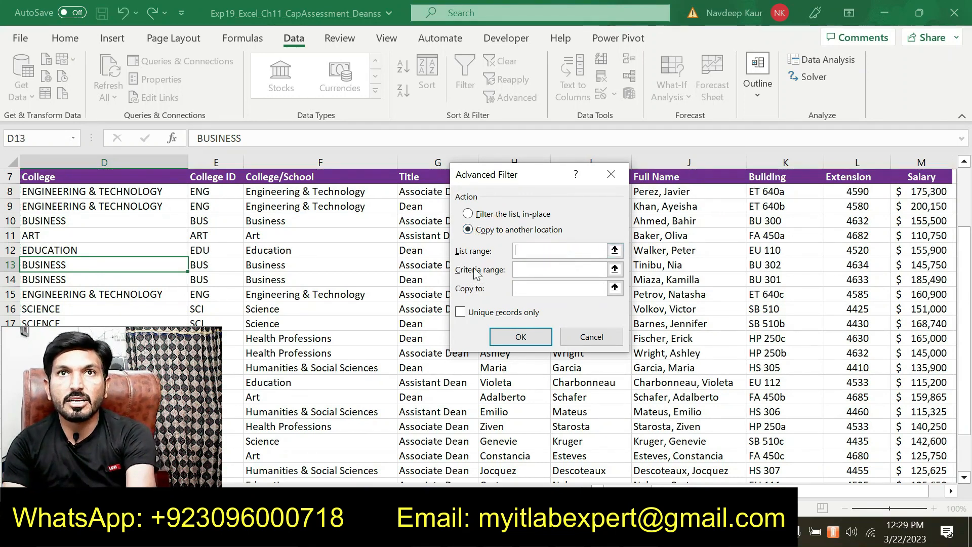
drag(714, 491, 664, 491)
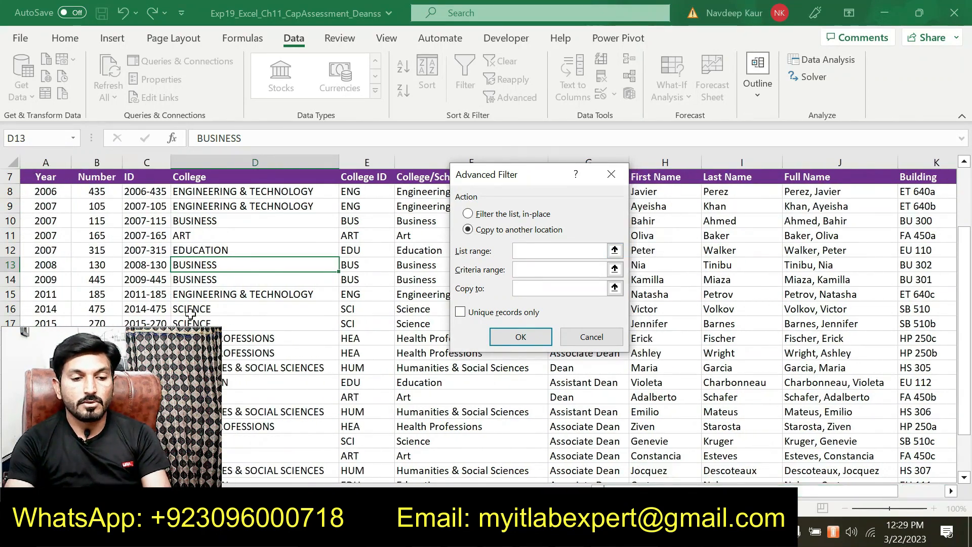
drag(51, 177, 762, 459)
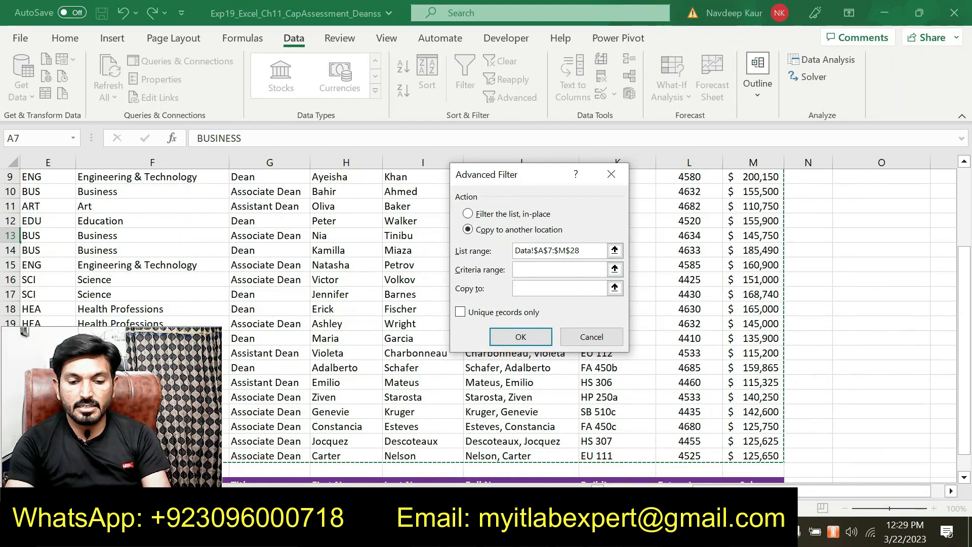
Switch to the Word instructions, check the data source range A7:M28 in step 8, and return to the Excel workbook.
key(alt+Tab)
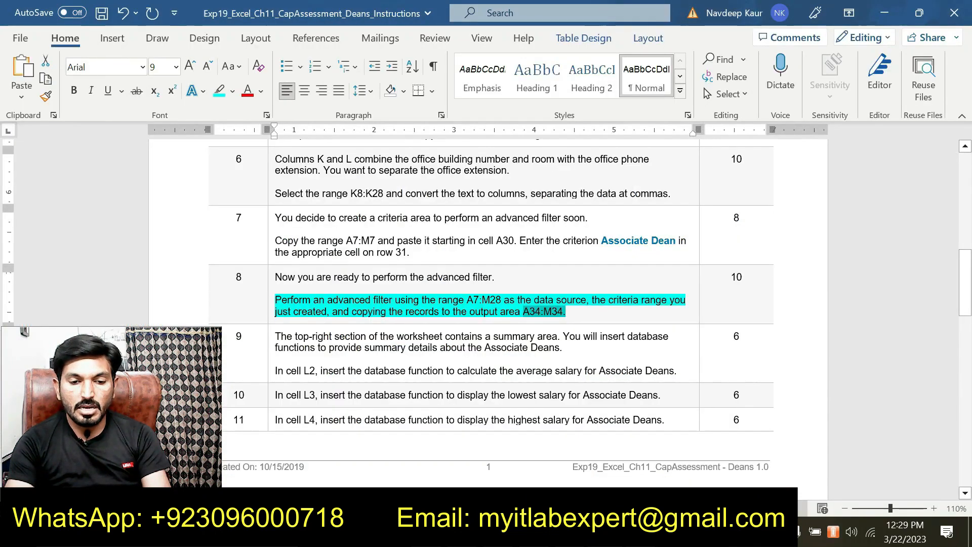
key(alt+Tab)
key(alt+Tab)
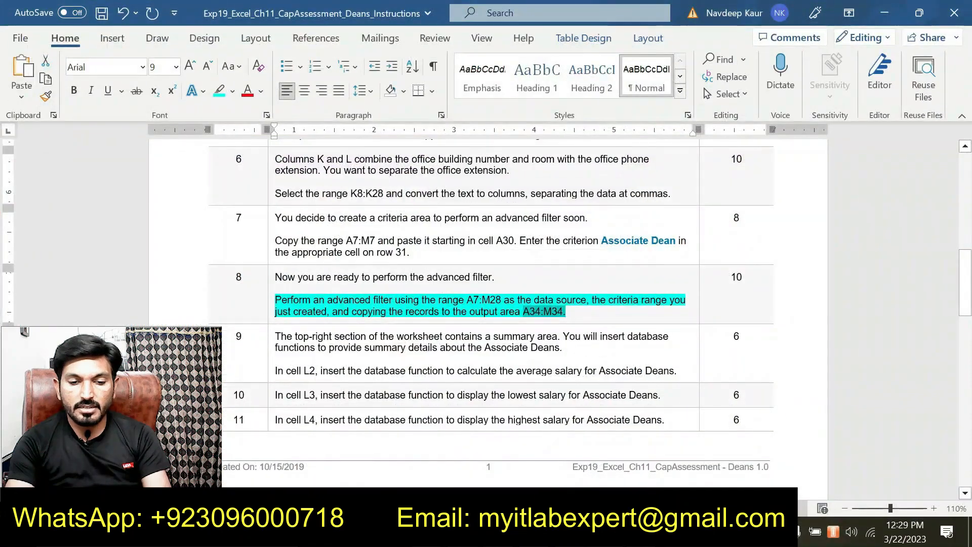
double_click(468, 298)
key(alt+Tab)
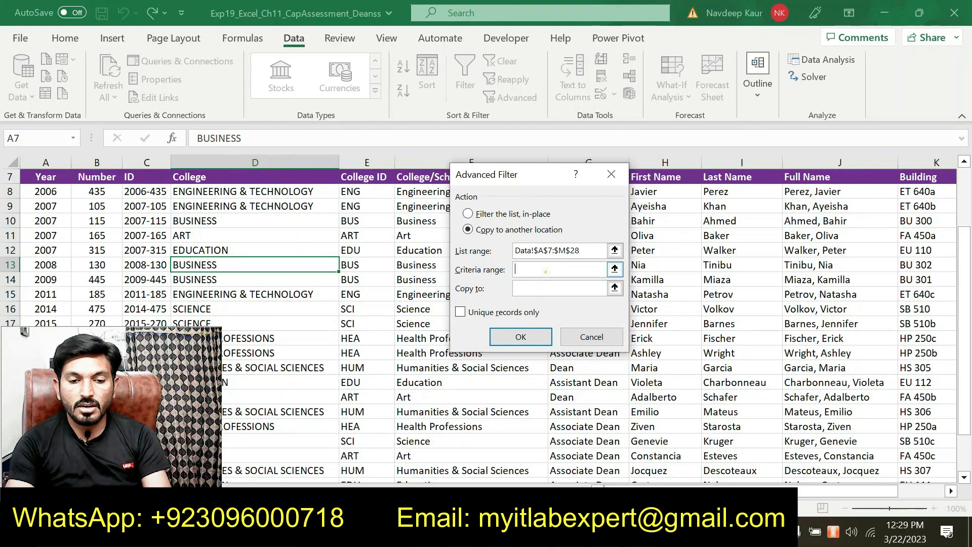
Set the advanced filter's criteria range to A30:M31 on the Data sheet.
scroll(626, 309, down, 5)
scroll(637, 319, down, 1)
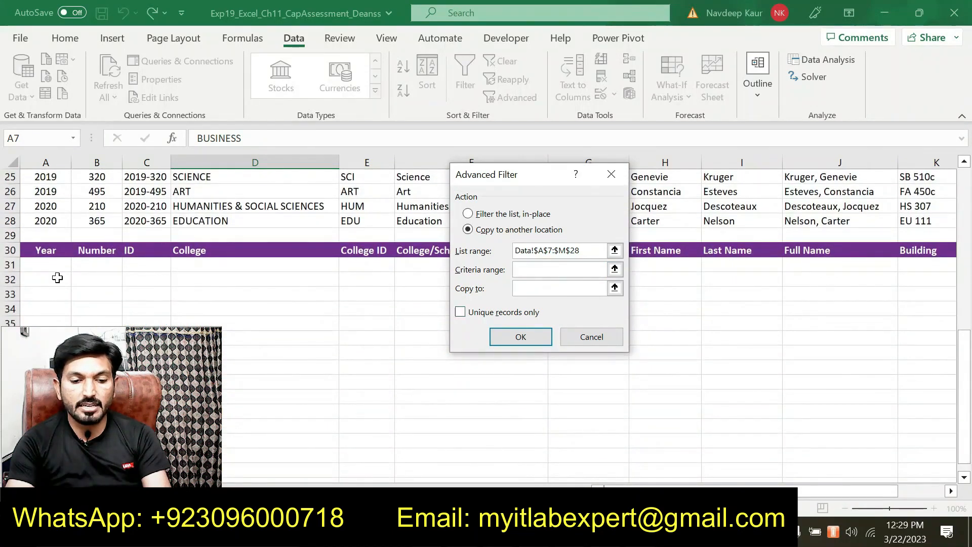
drag(34, 250, 755, 267)
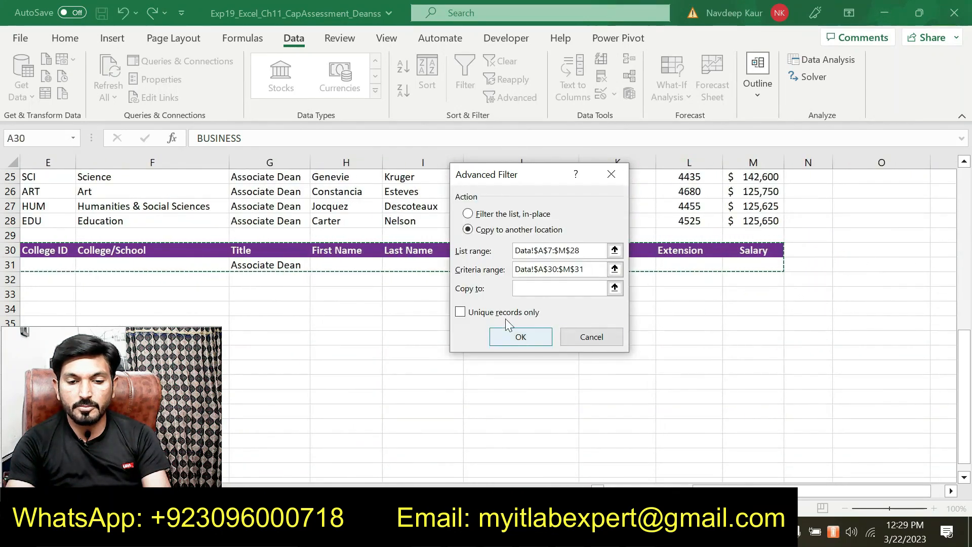
Glance at the step 8 instruction in Word, then set the Excel filter's copy destination to E34 and run it.
click(536, 289)
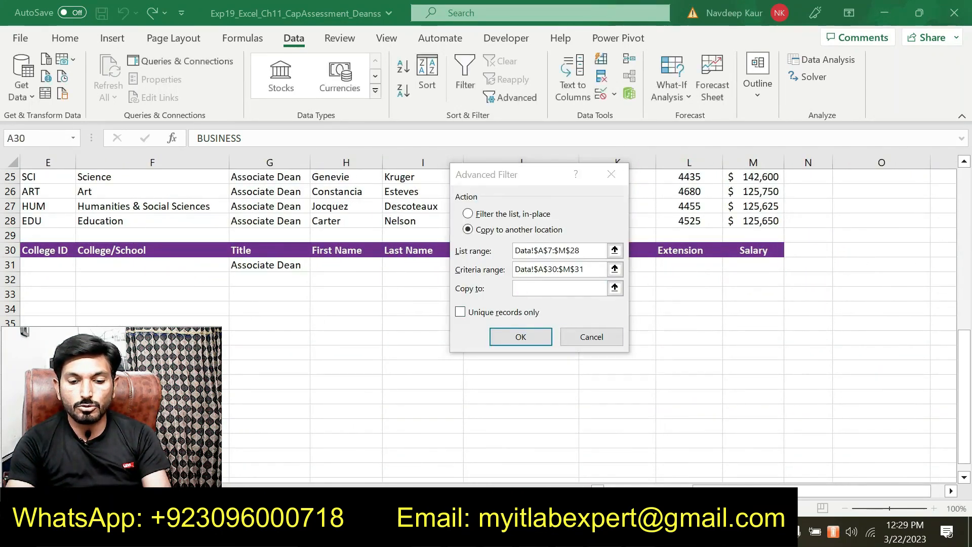
key(alt+Tab)
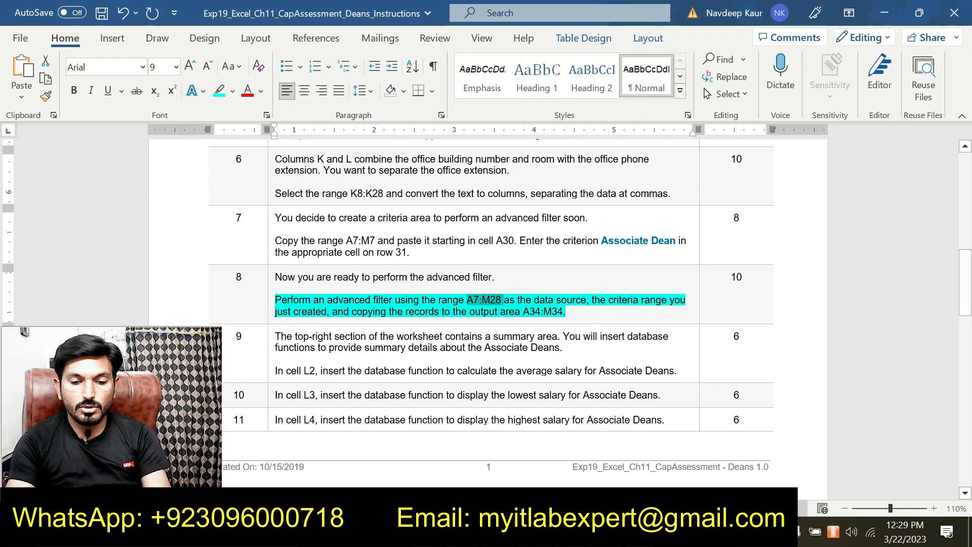
key(alt+Tab)
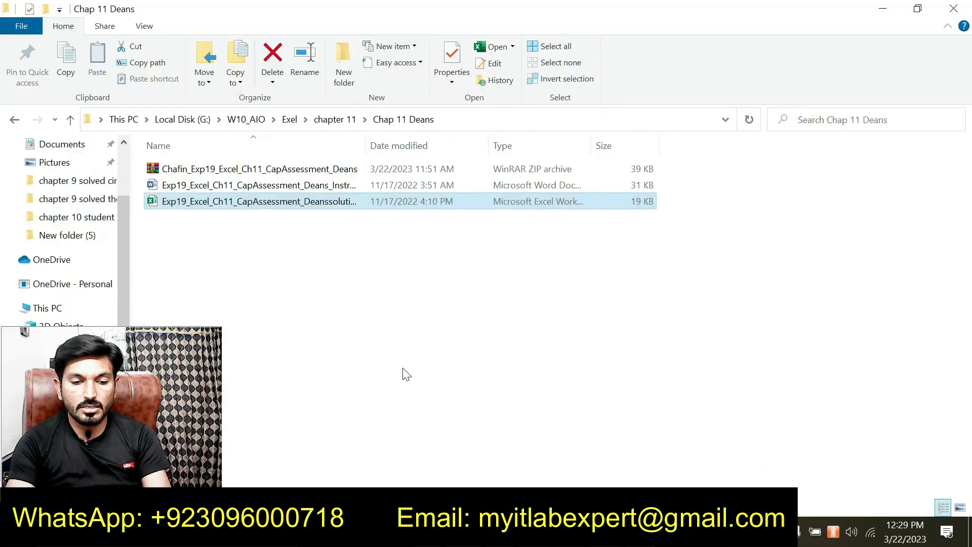
key(alt+Tab)
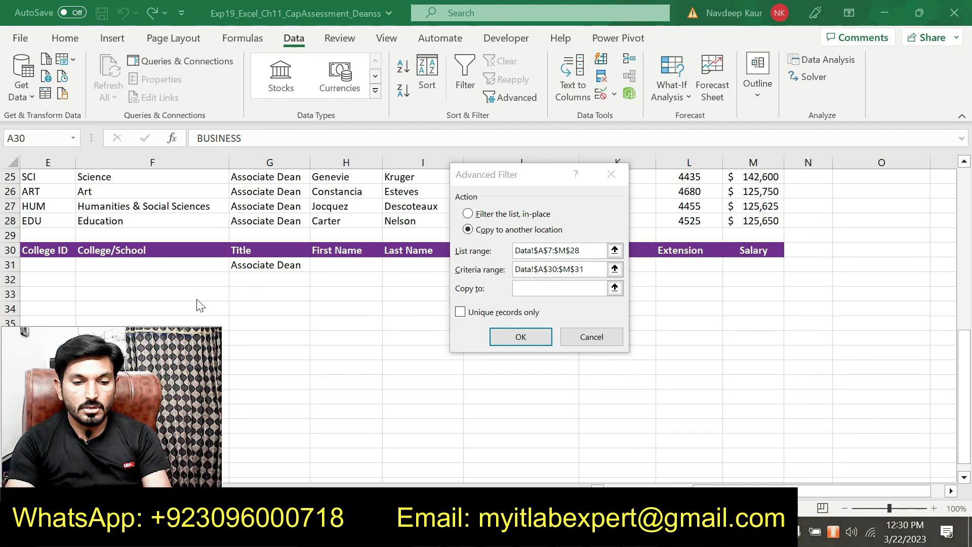
scroll(46, 279, down, 1)
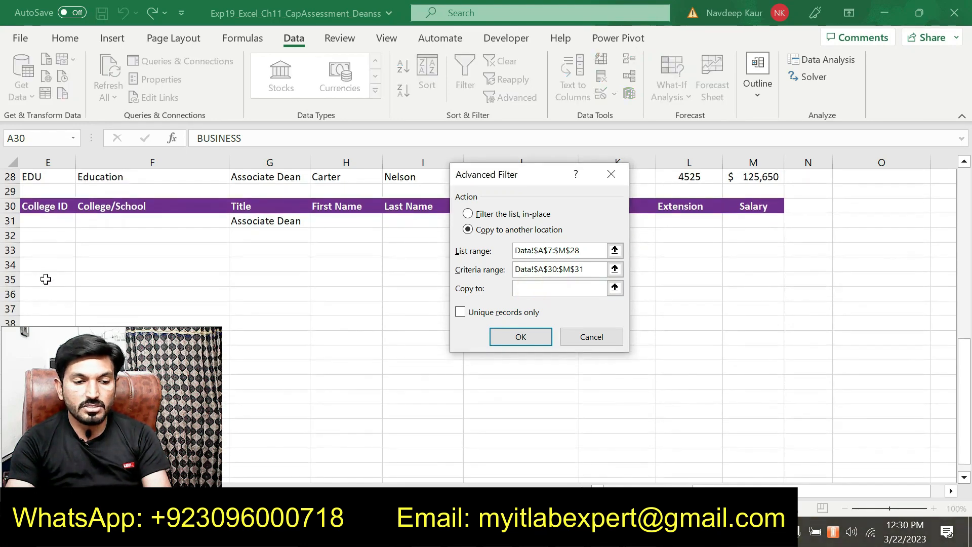
click(45, 259)
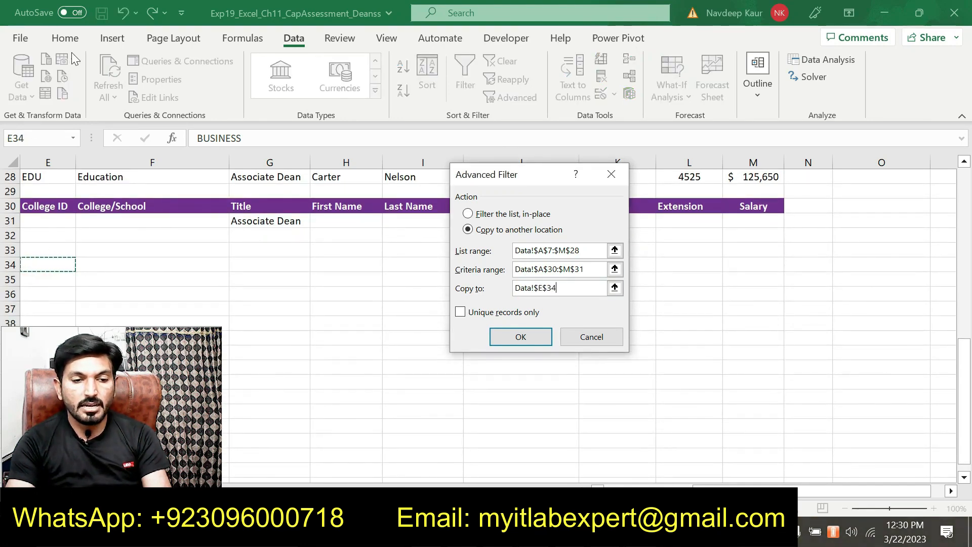
click(520, 337)
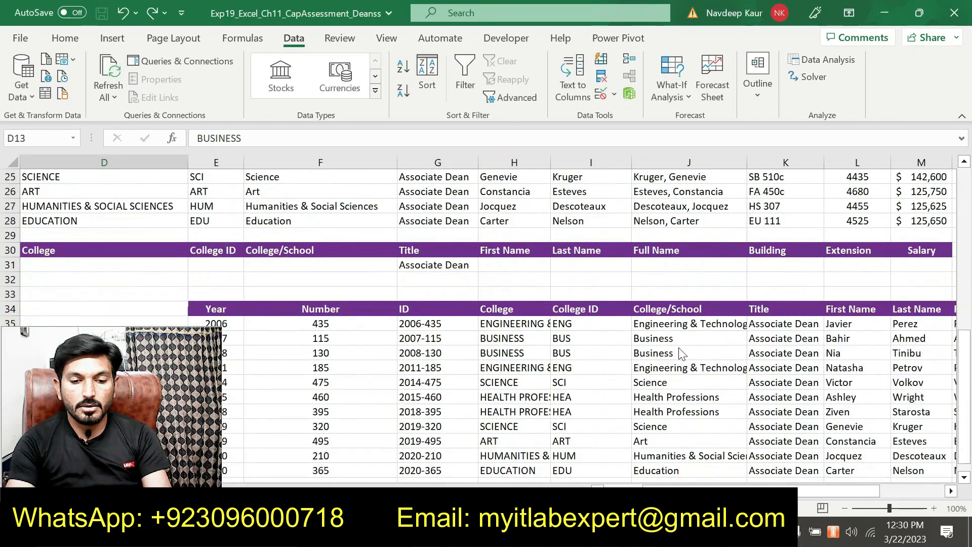
Examine the filtered records below row 34, selecting their titles in K35:K45, and compare them with the source data and criteria area.
scroll(682, 353, down, 2)
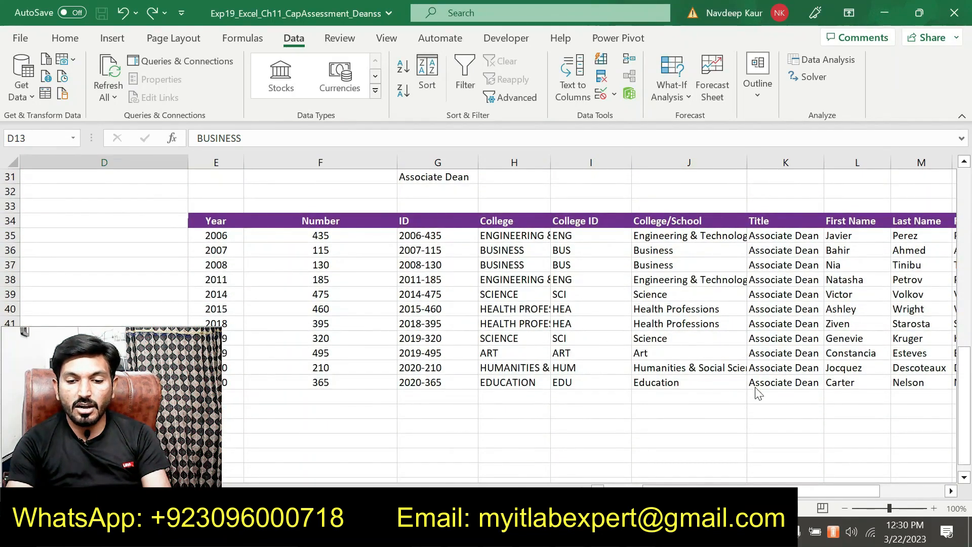
drag(684, 486, 725, 485)
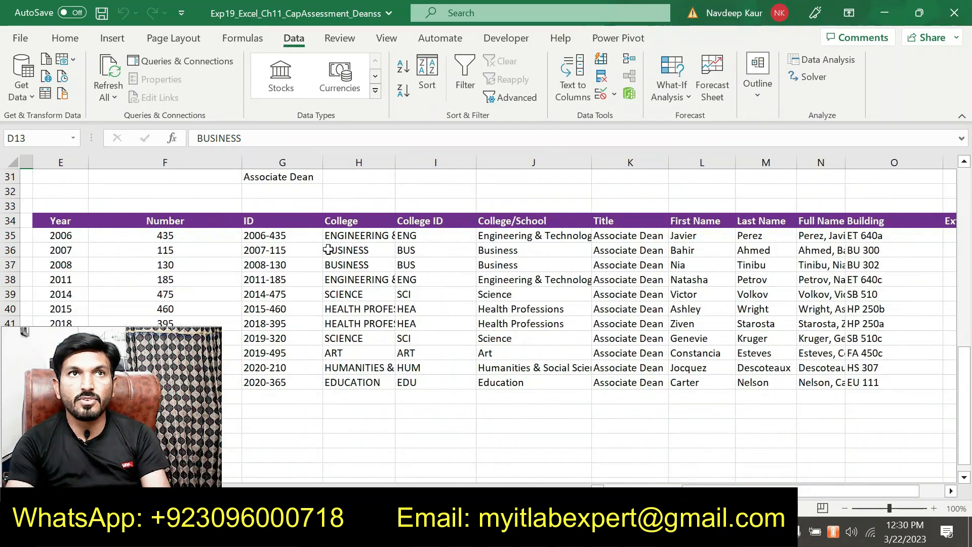
drag(613, 235, 635, 382)
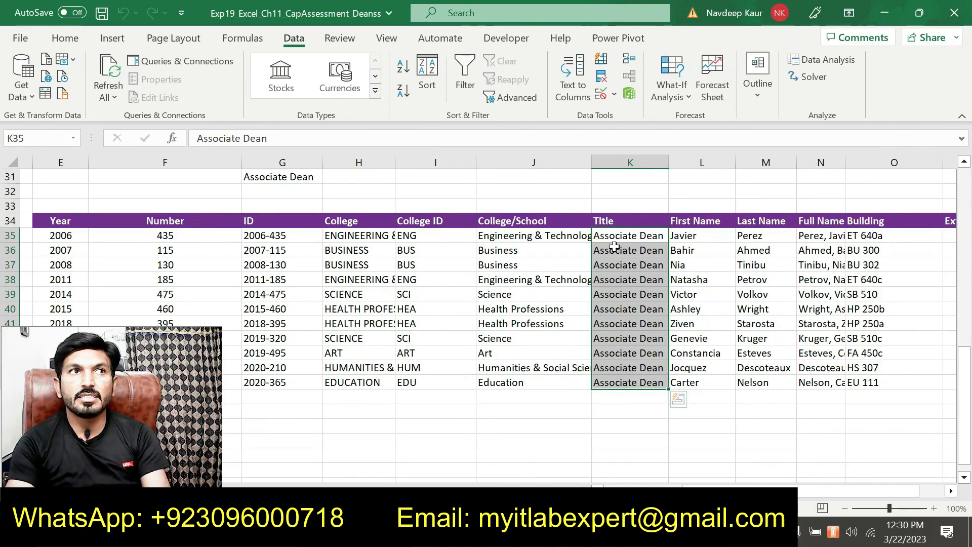
scroll(528, 309, up, 5)
scroll(528, 309, up, 2)
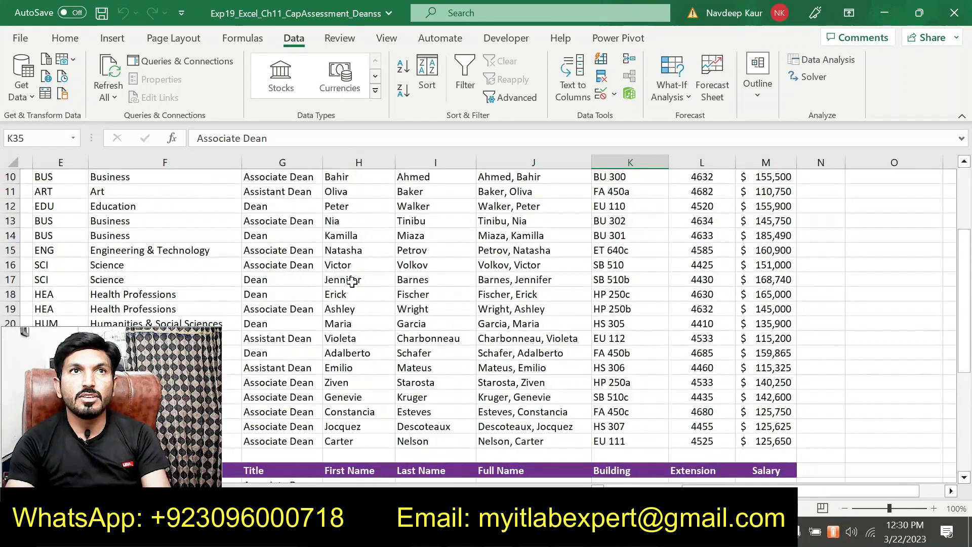
scroll(281, 209, up, 3)
scroll(495, 278, down, 6)
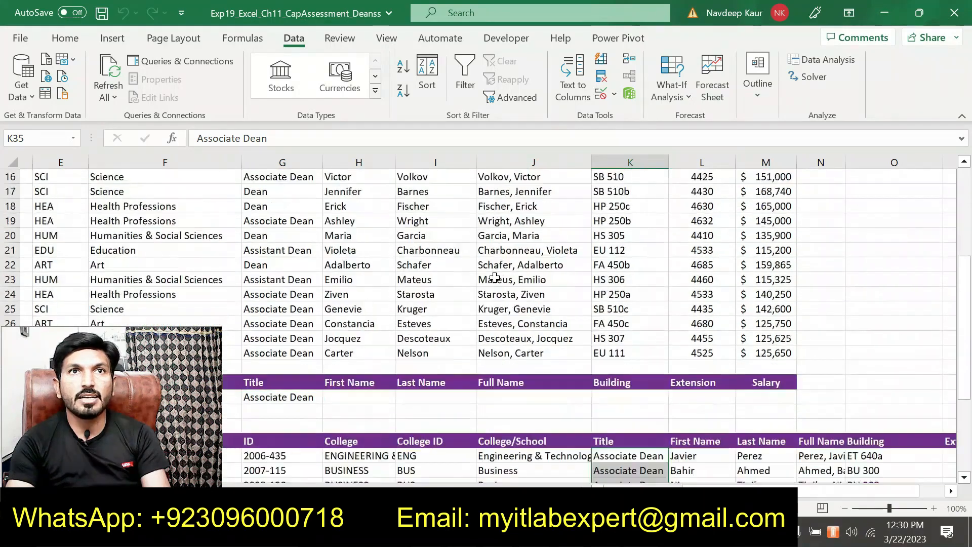
scroll(550, 284, down, 3)
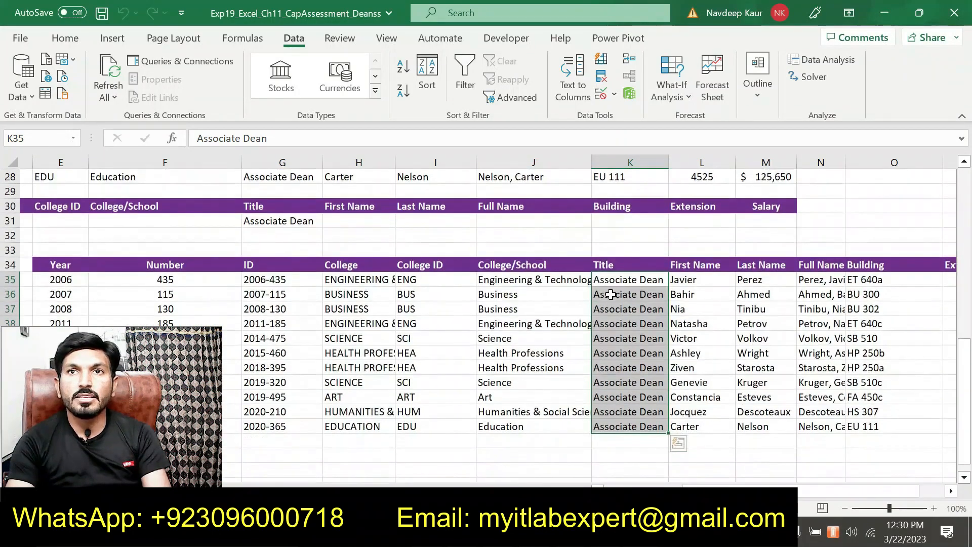
scroll(623, 290, up, 3)
scroll(623, 299, down, 3)
scroll(608, 362, up, 9)
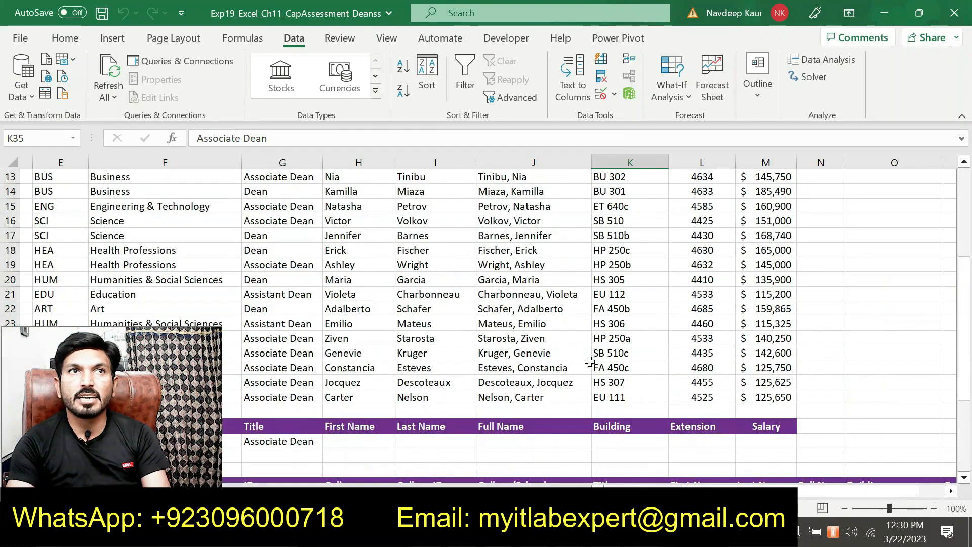
scroll(305, 286, down, 1)
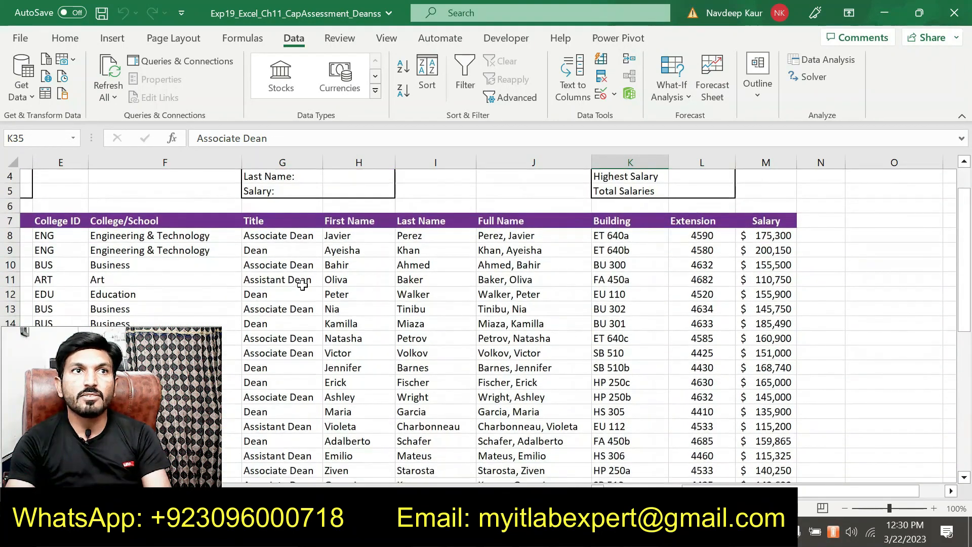
scroll(294, 267, down, 1)
scroll(294, 267, down, 3)
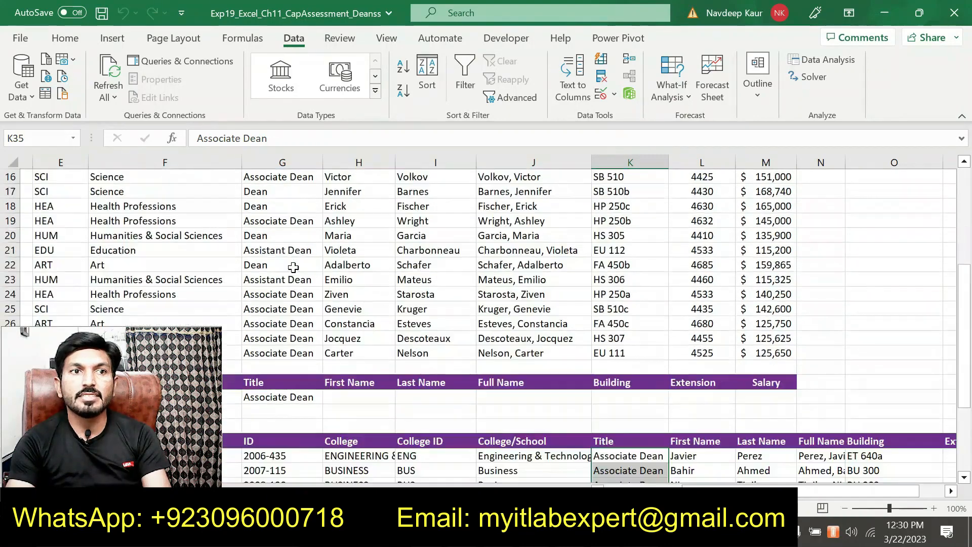
scroll(560, 345, down, 4)
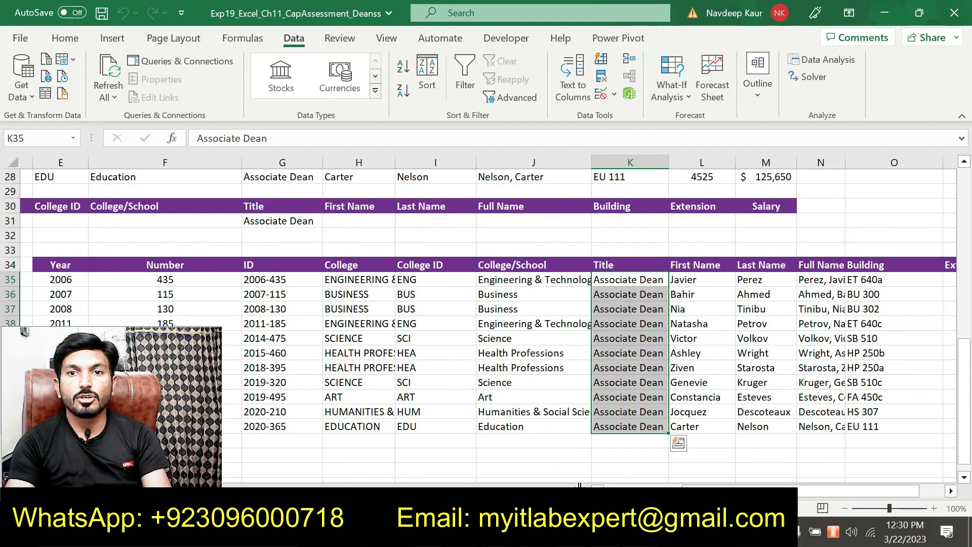
Switch to the Word instructions and remove the turquoise highlight from the step 8 advanced filter paragraph.
key(alt+Tab)
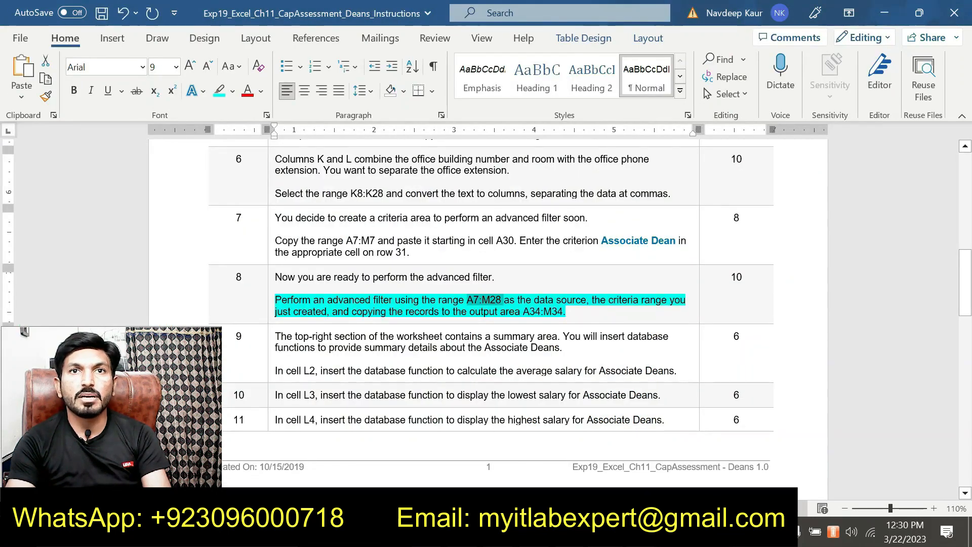
drag(565, 312, 275, 300)
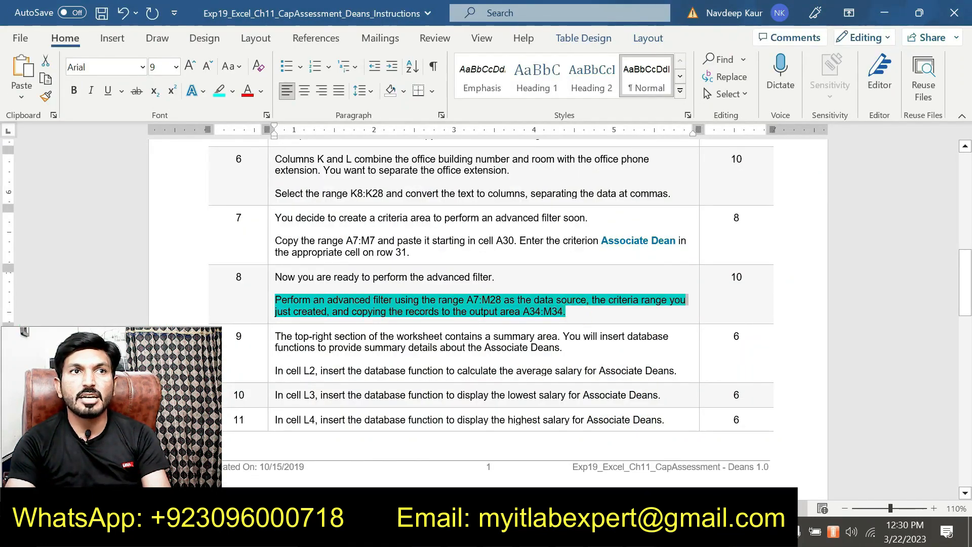
click(341, 282)
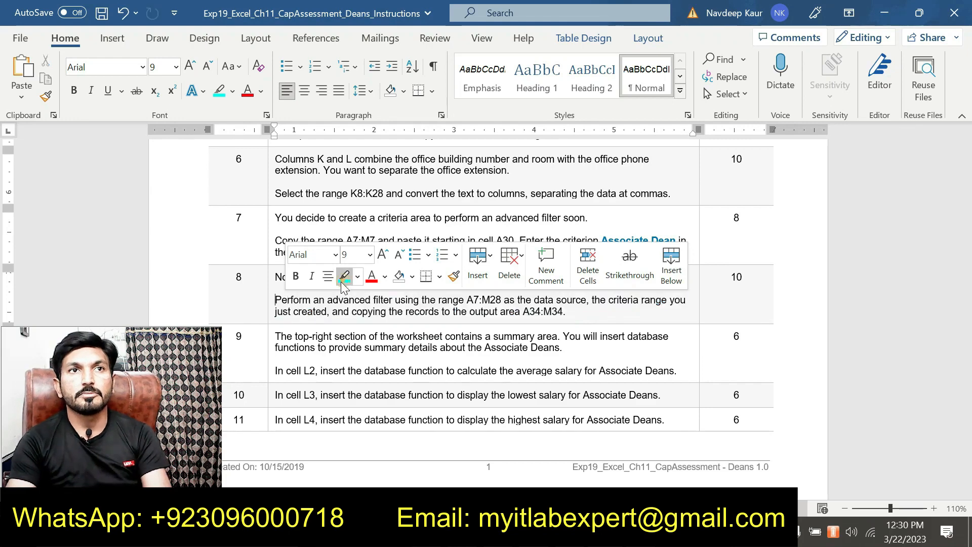
Highlight both step 9 paragraphs in turquoise, covering the summary area description and the average salary instruction for cell L2.
scroll(342, 282, down, 1)
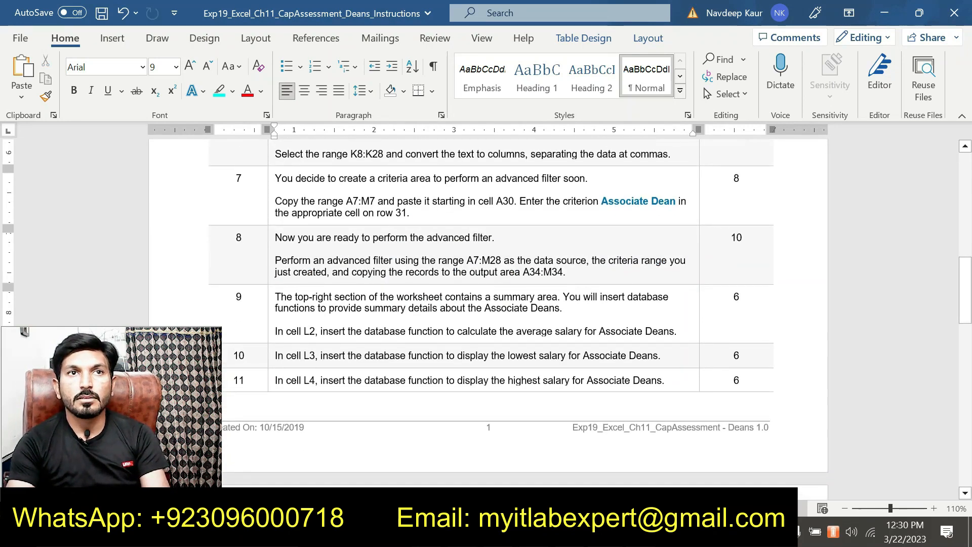
drag(564, 309, 276, 299)
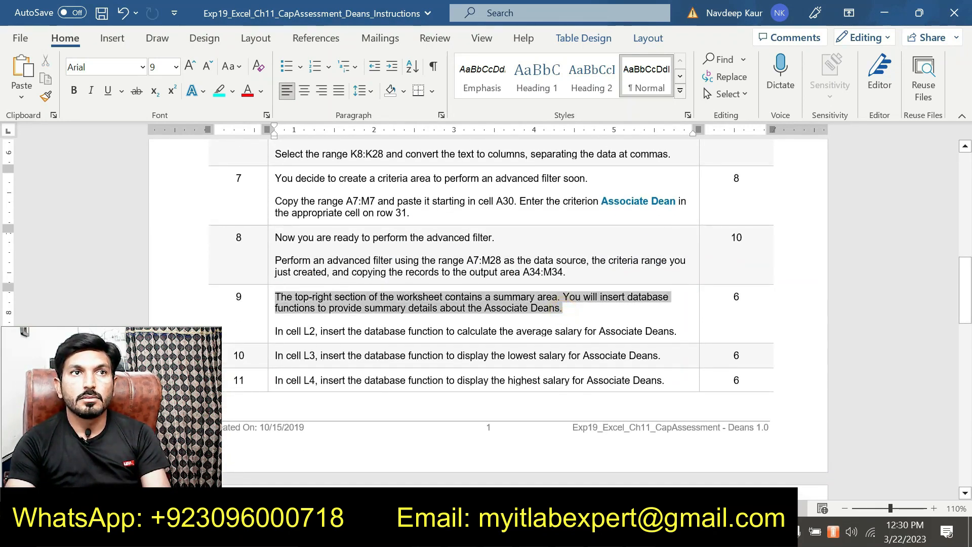
click(340, 279)
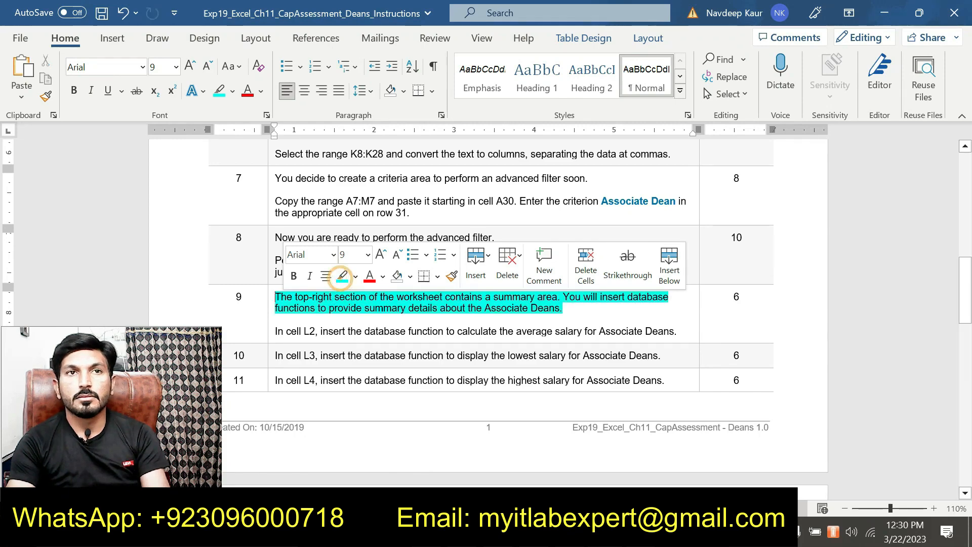
click(396, 314)
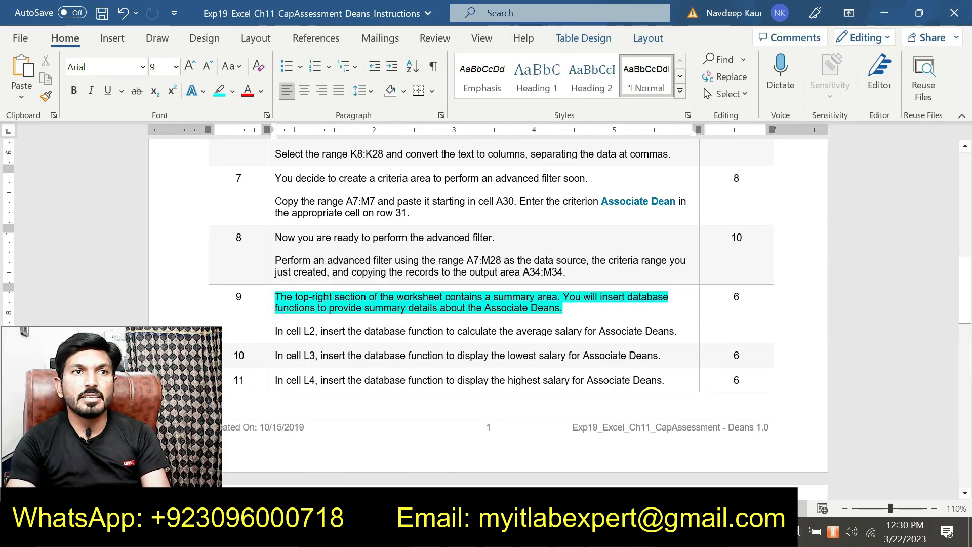
drag(275, 331, 674, 331)
click(626, 309)
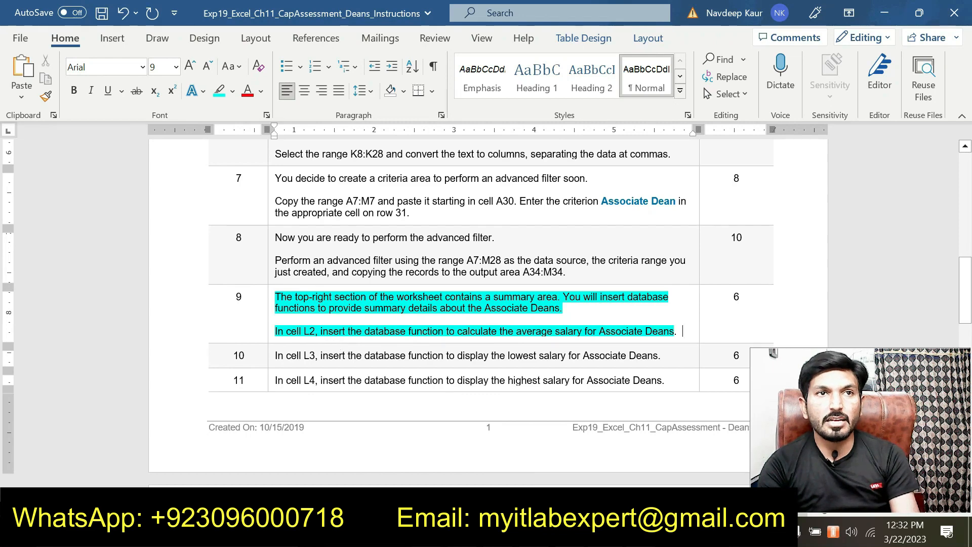
Switch to the Excel workbook, start a DAVERAGE formula in cell L2 and open its function arguments.
key(alt+Tab)
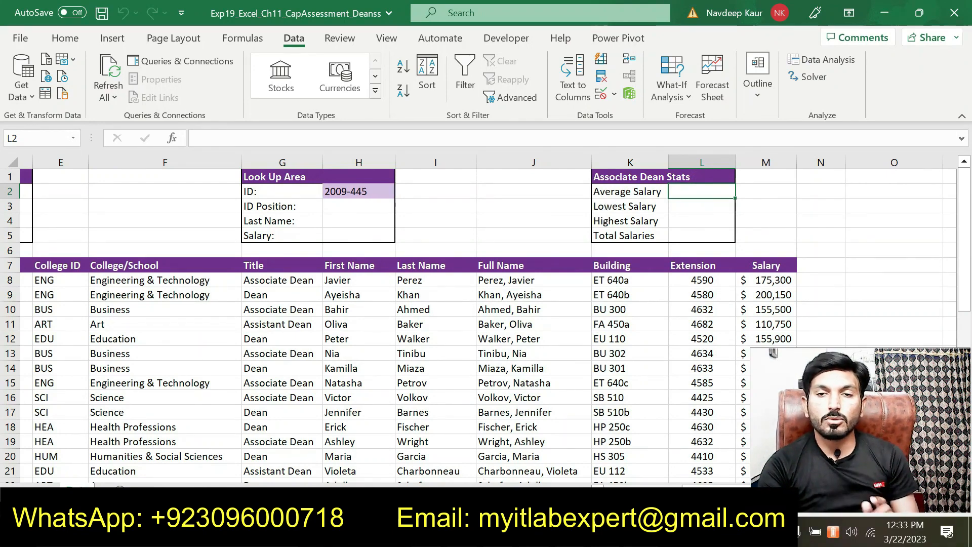
key(alt+Tab)
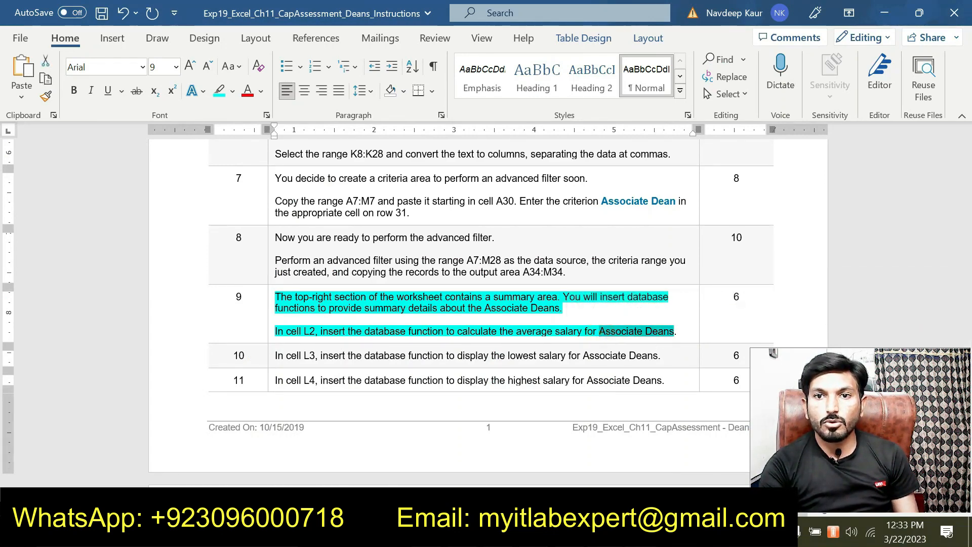
key(alt+Tab)
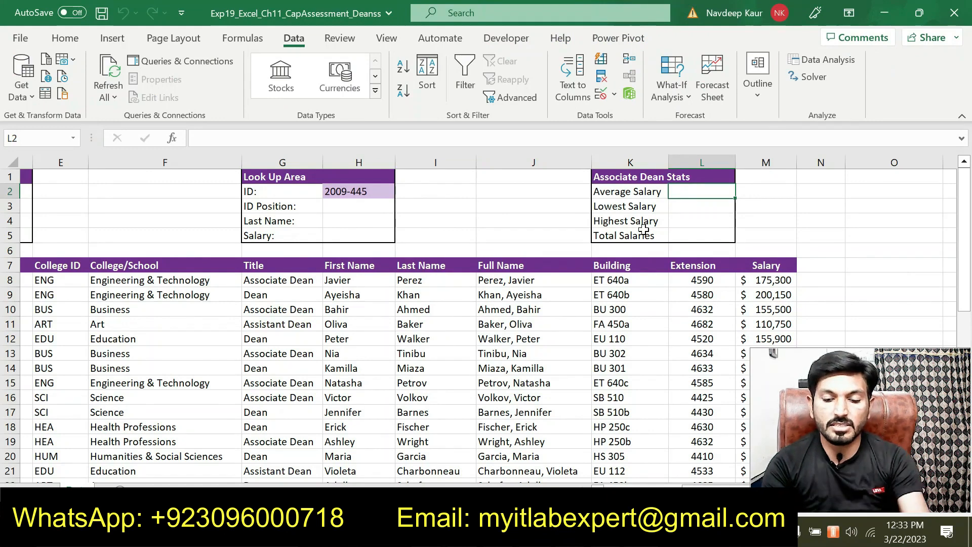
text(=)
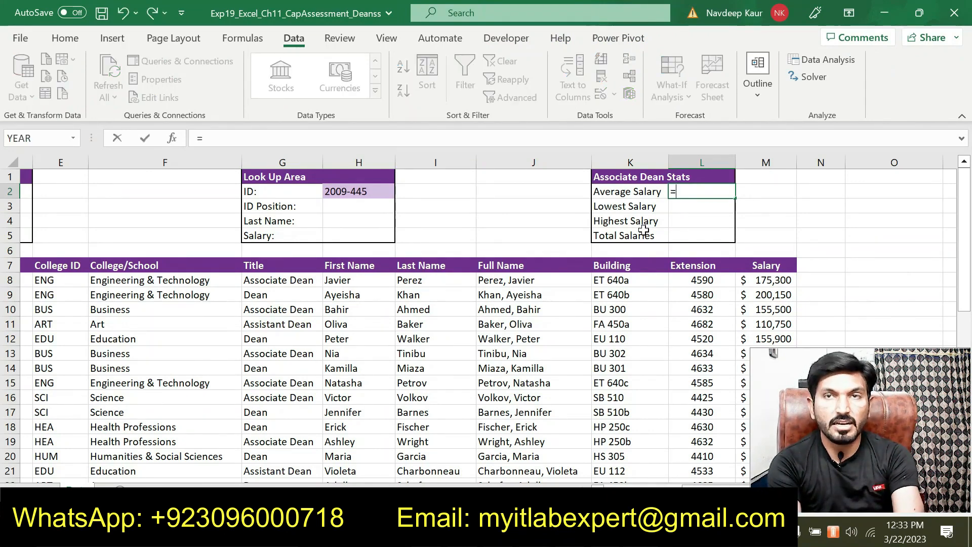
text(da)
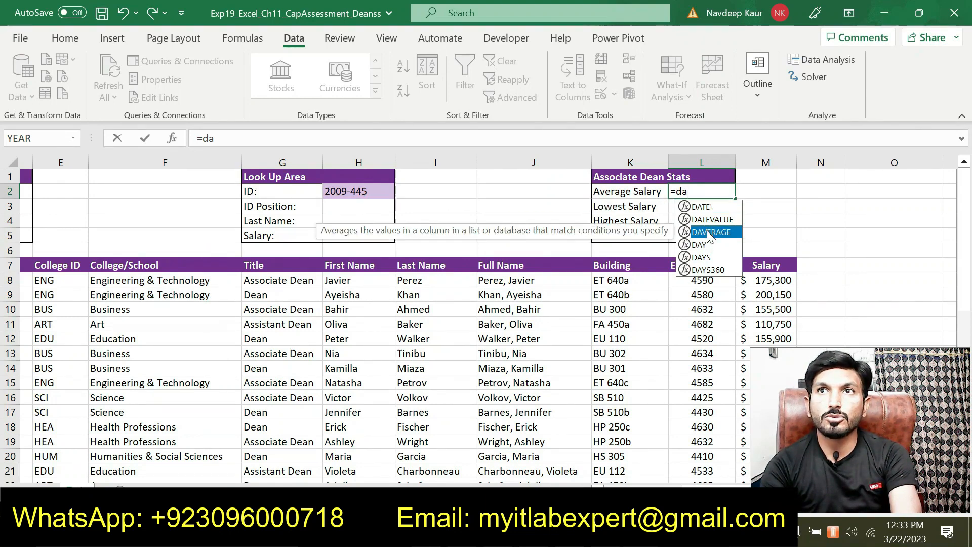
double_click(709, 232)
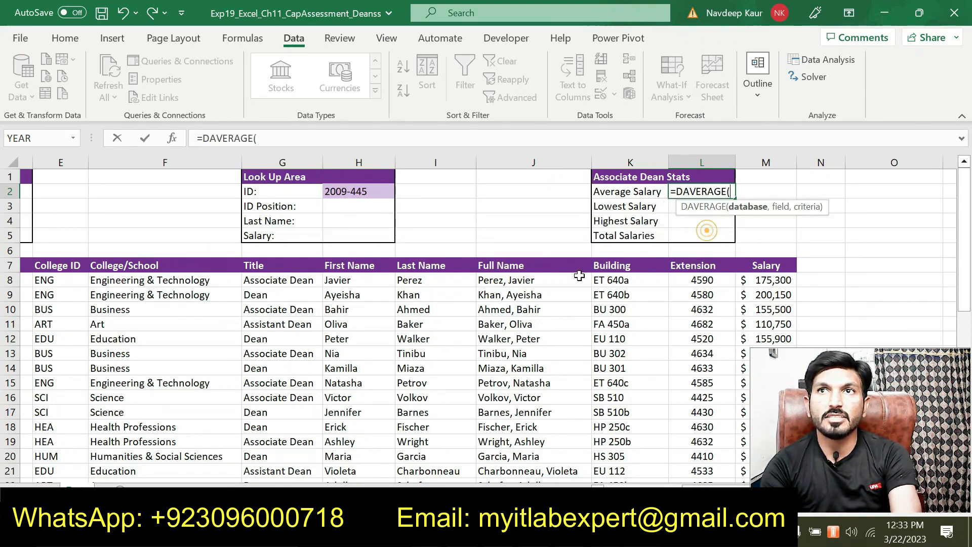
click(172, 138)
drag(549, 181, 322, 122)
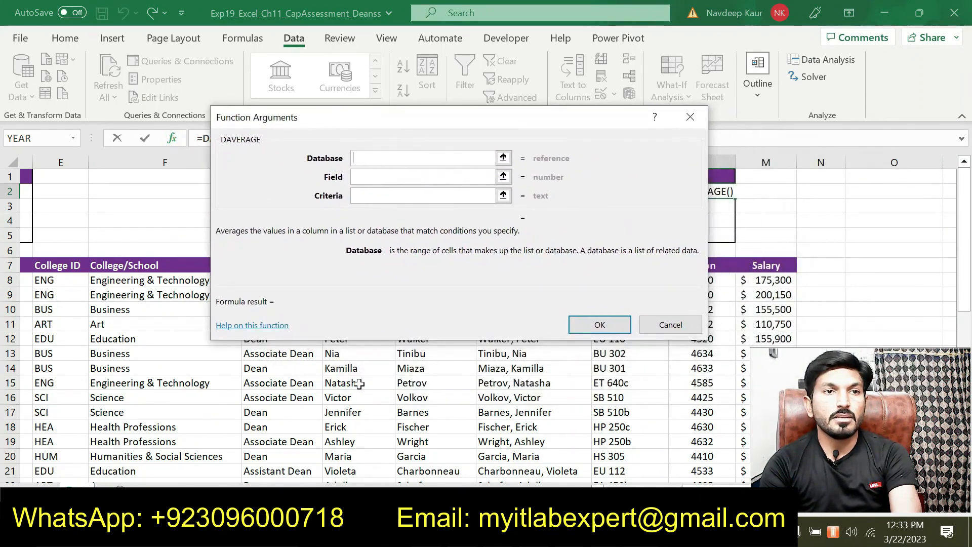
Set the DAVERAGE database argument to the absolute range $A$7:$M$28.
scroll(481, 406, left, 5)
scroll(481, 405, left, 1)
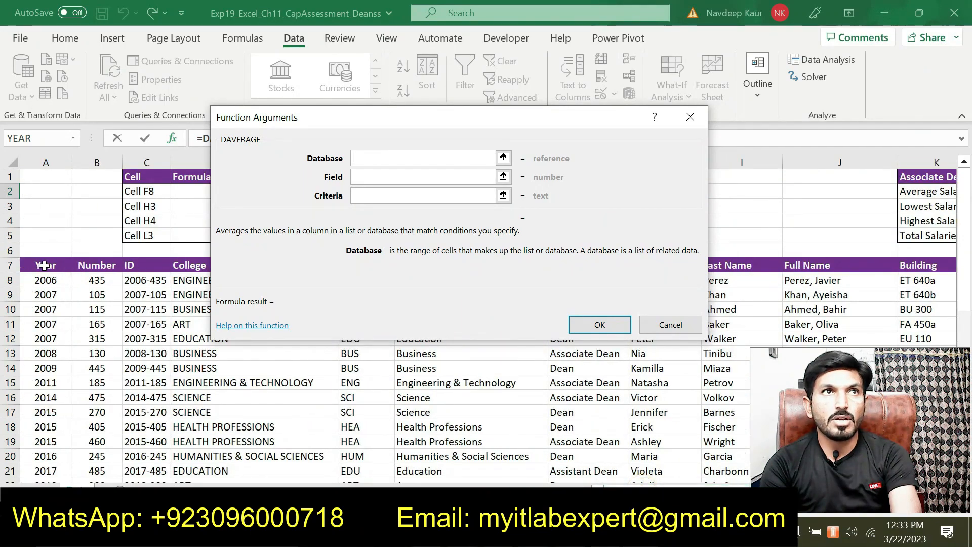
drag(44, 265, 759, 427)
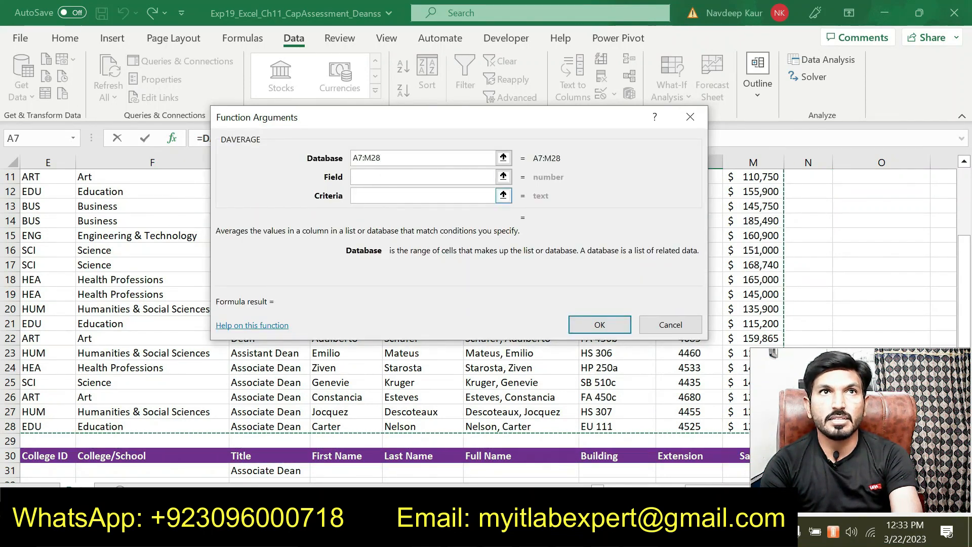
click(359, 157)
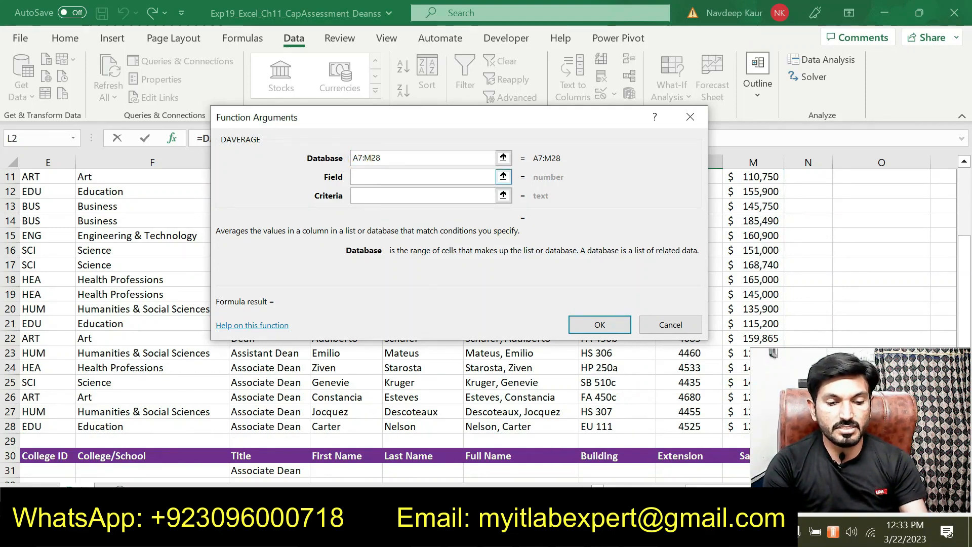
text($)
click(363, 158)
text($)
click(373, 157)
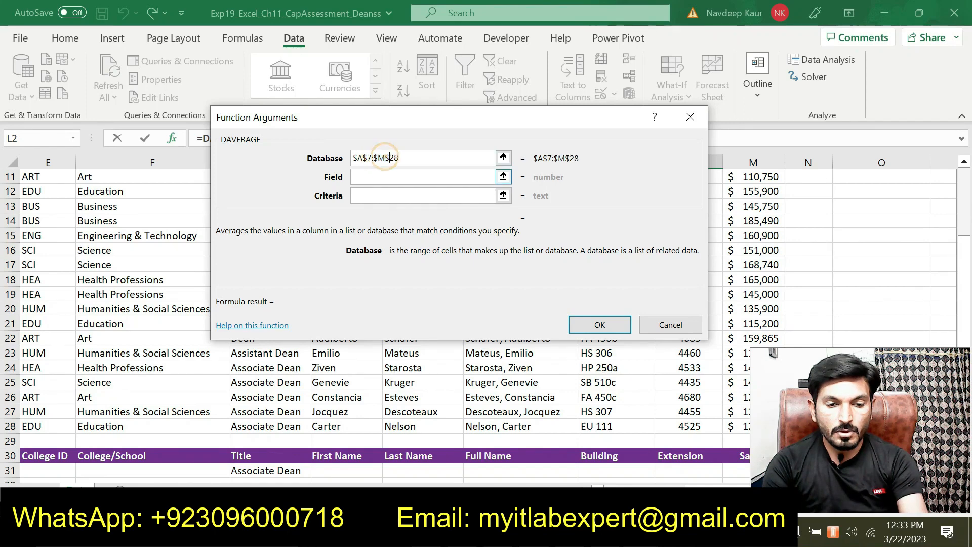
Check the average salary wording of step 9 in Word, then set the DAVERAGE field argument in Excel to "Salary".
click(385, 177)
key(alt+Tab)
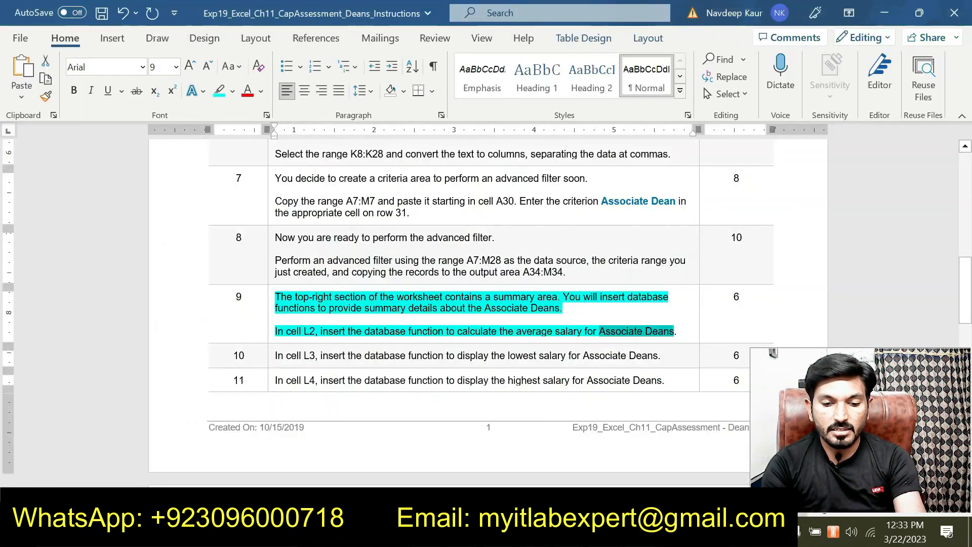
drag(521, 331, 585, 331)
key(alt+Tab)
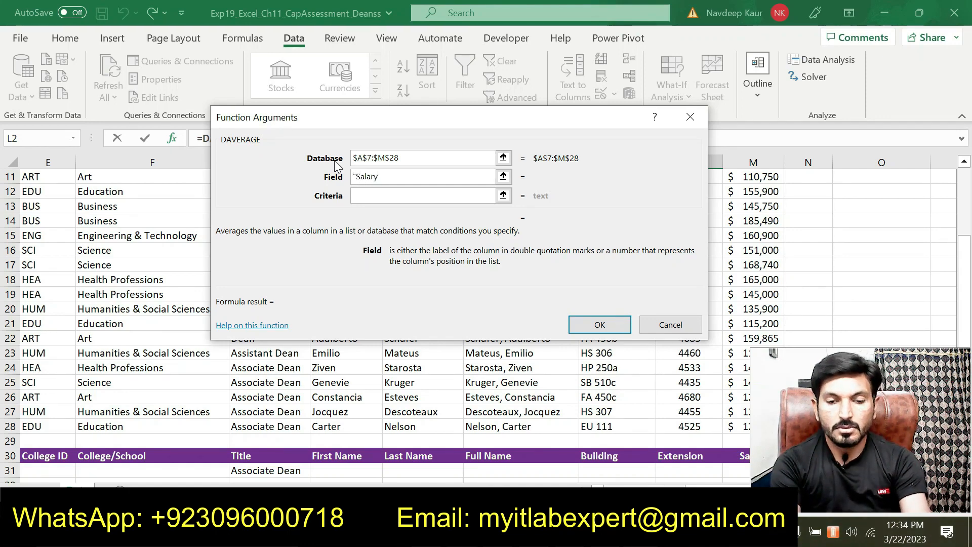
key(Tab)
Set the DAVERAGE criteria to G30:G31 and insert the completed function in cell L2.
scroll(293, 456, down, 1)
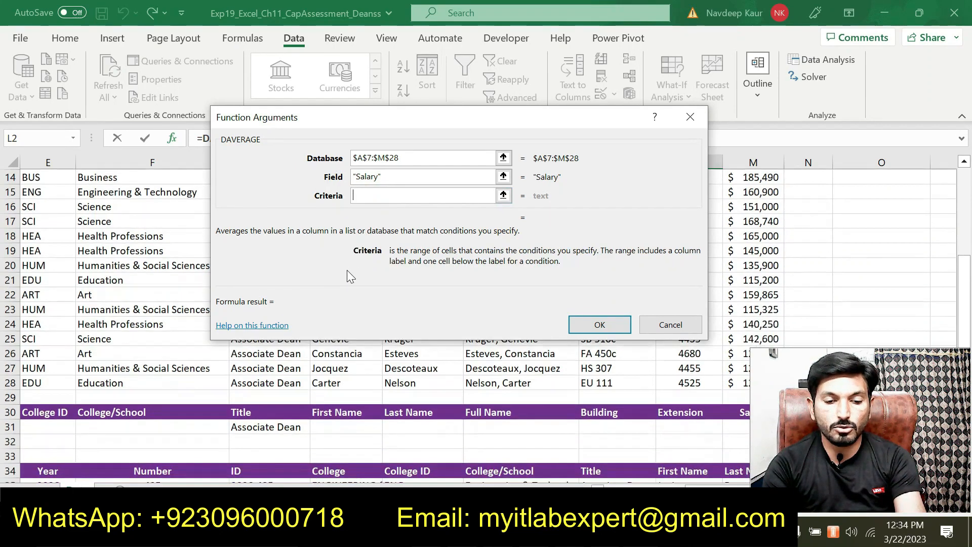
drag(263, 412, 264, 429)
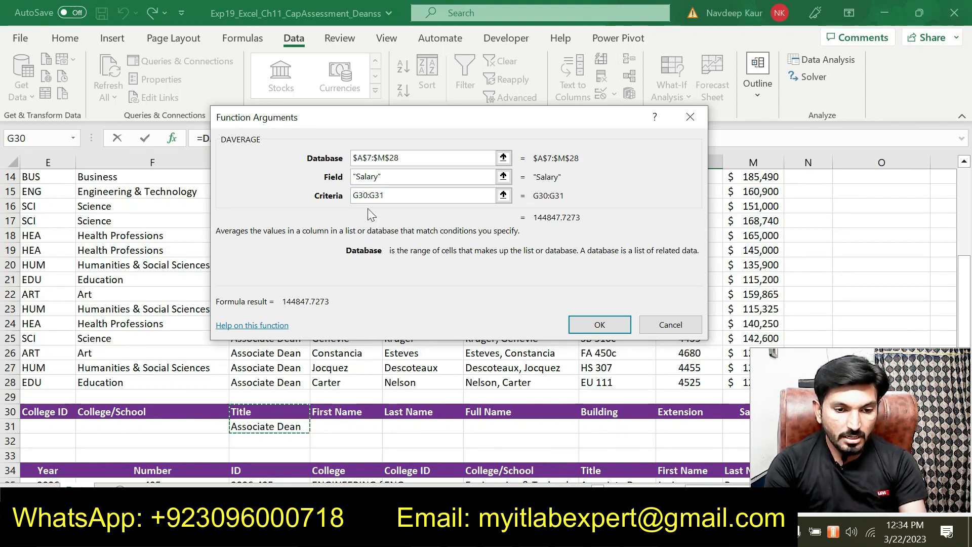
click(596, 327)
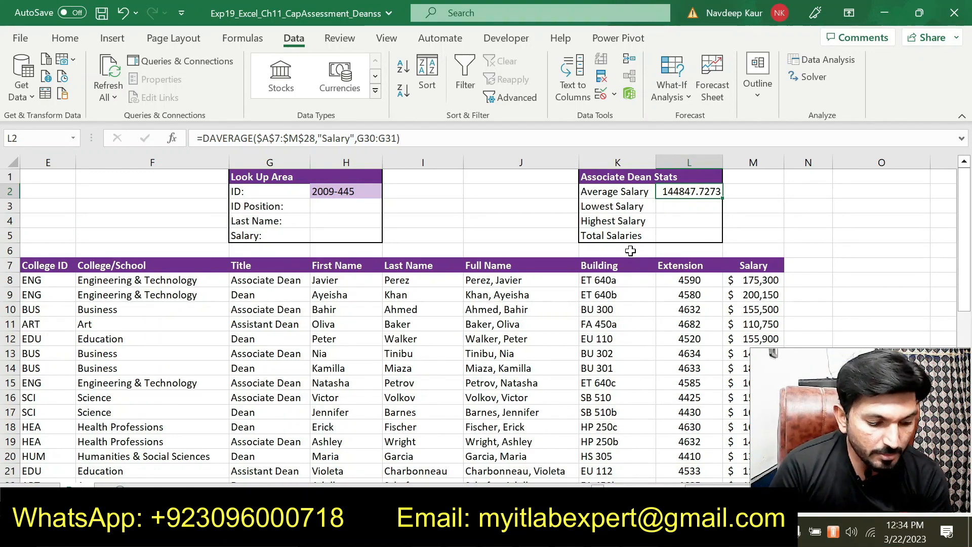
Return to the Word instructions and remove the turquoise highlight from all of the step 9 text.
key(alt+Tab)
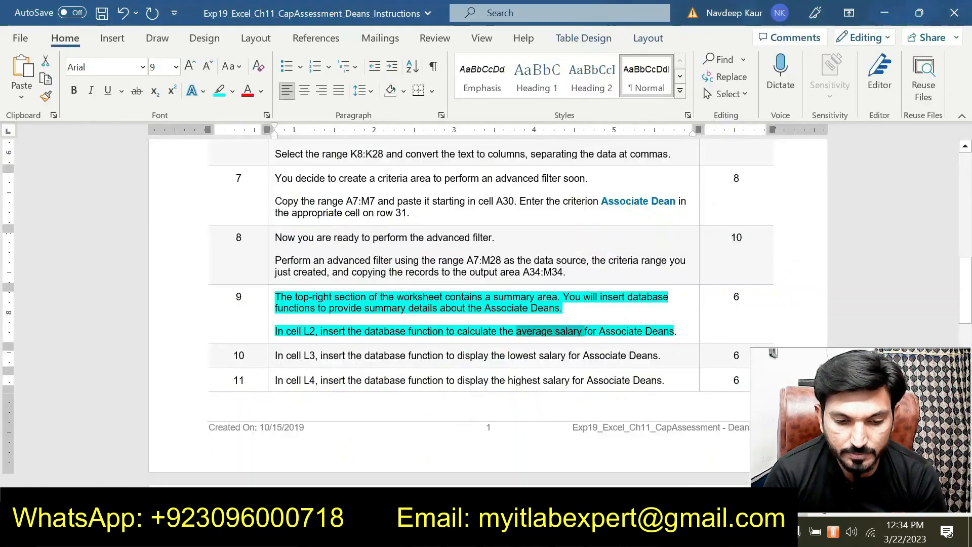
drag(674, 332, 314, 298)
click(344, 271)
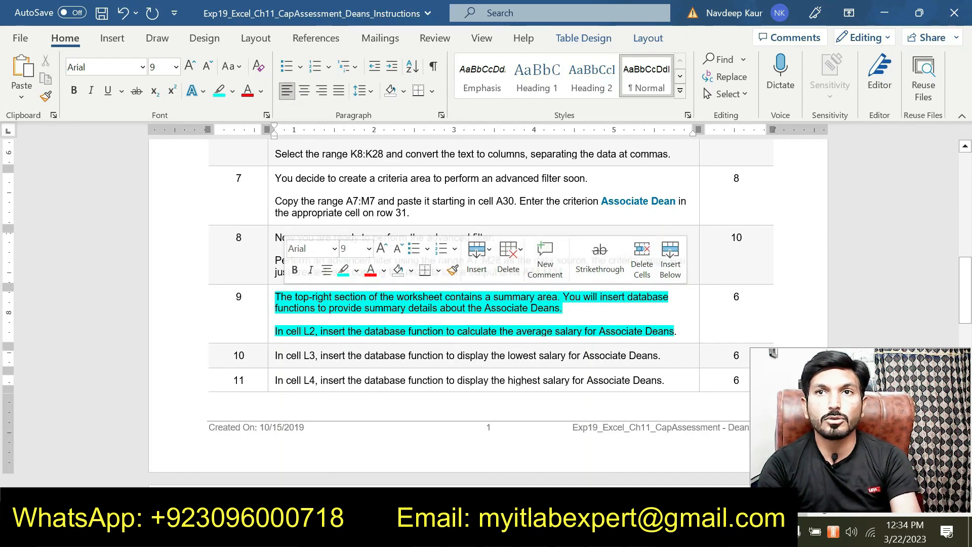
drag(679, 331, 276, 298)
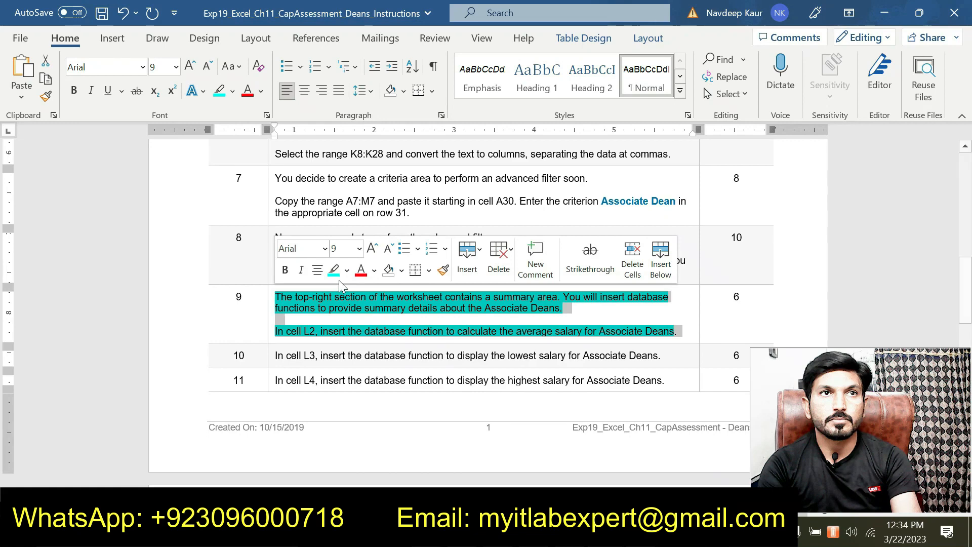
click(337, 276)
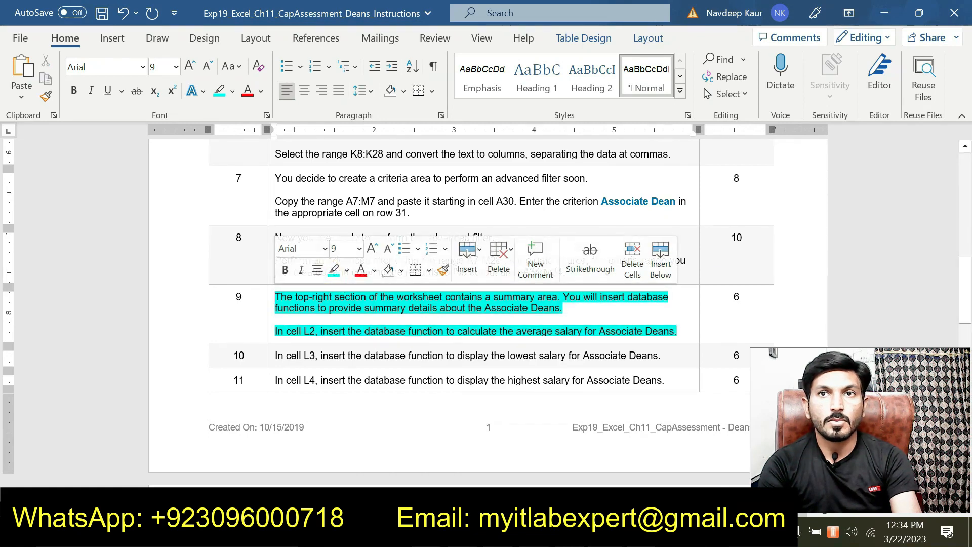
drag(679, 331, 316, 300)
click(344, 273)
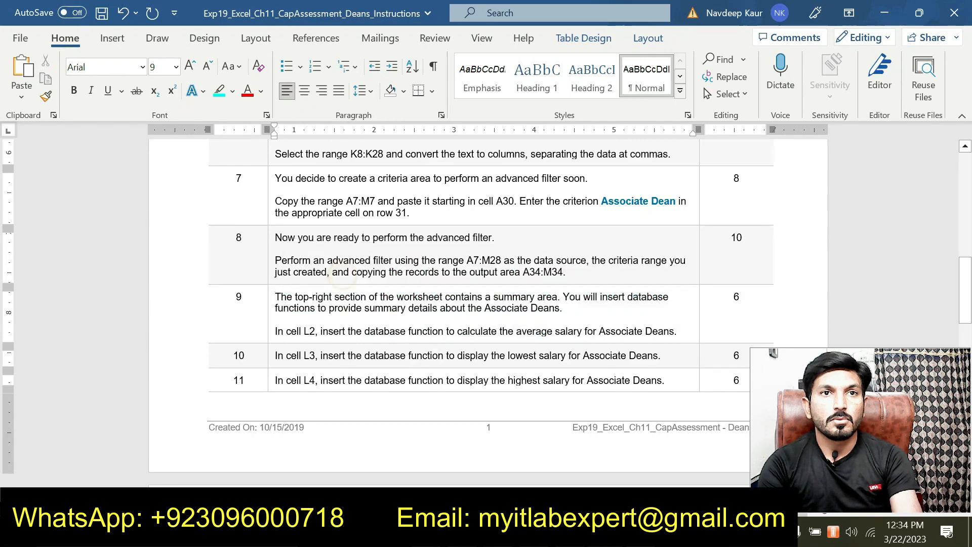
Highlight the step 10 instruction about the lowest Associate Dean salary in turquoise.
scroll(572, 289, down, 3)
drag(659, 276, 305, 276)
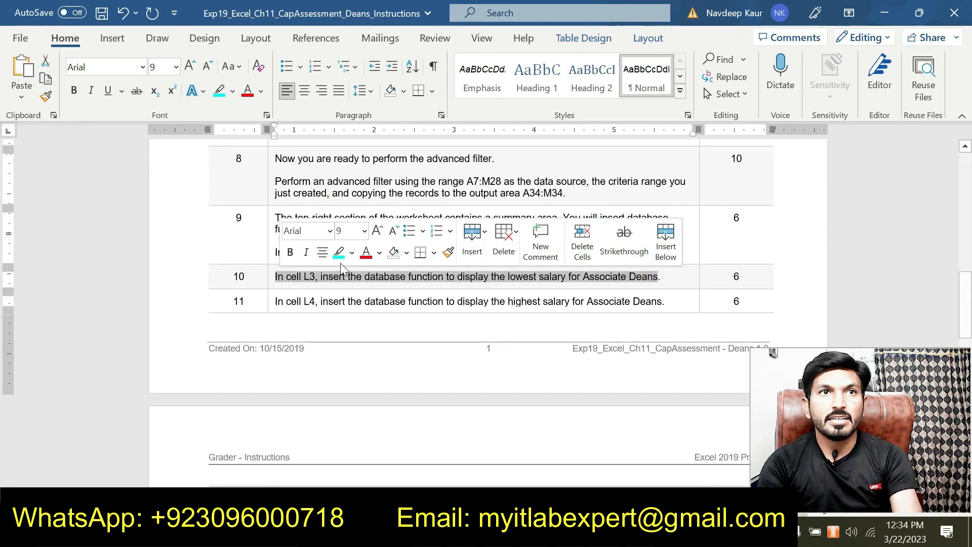
click(339, 252)
click(410, 282)
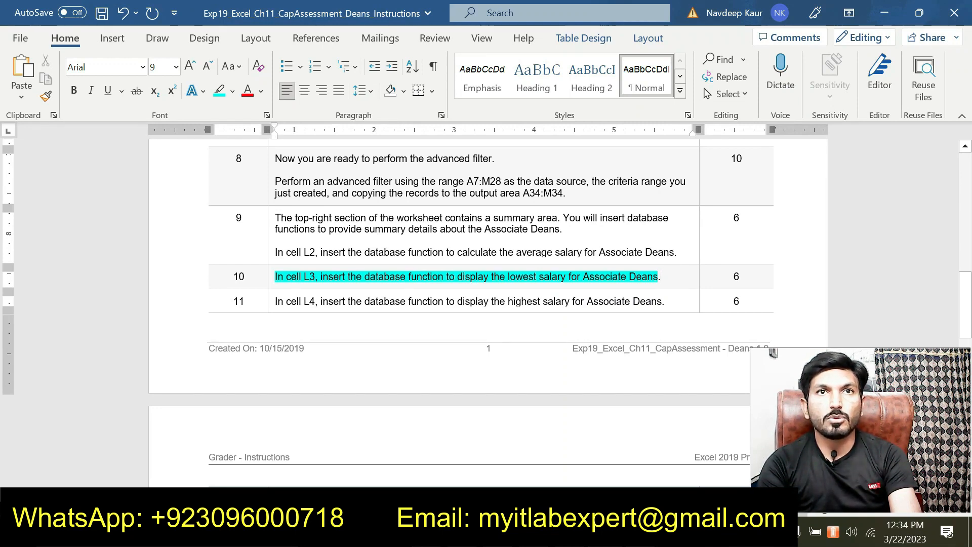
key(ctrl+z)
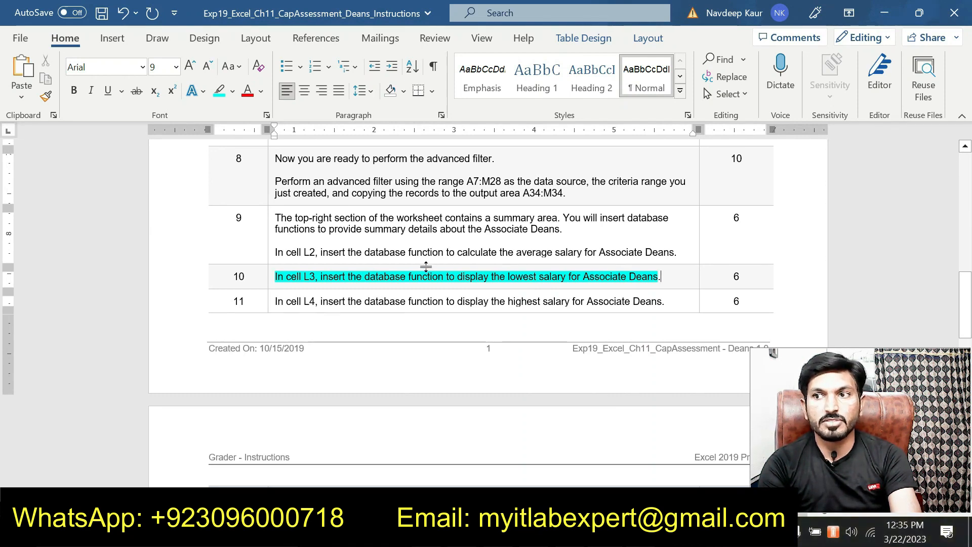
Switch to the Excel workbook and start a DMIN function in cell L3, opening its function arguments.
click(383, 283)
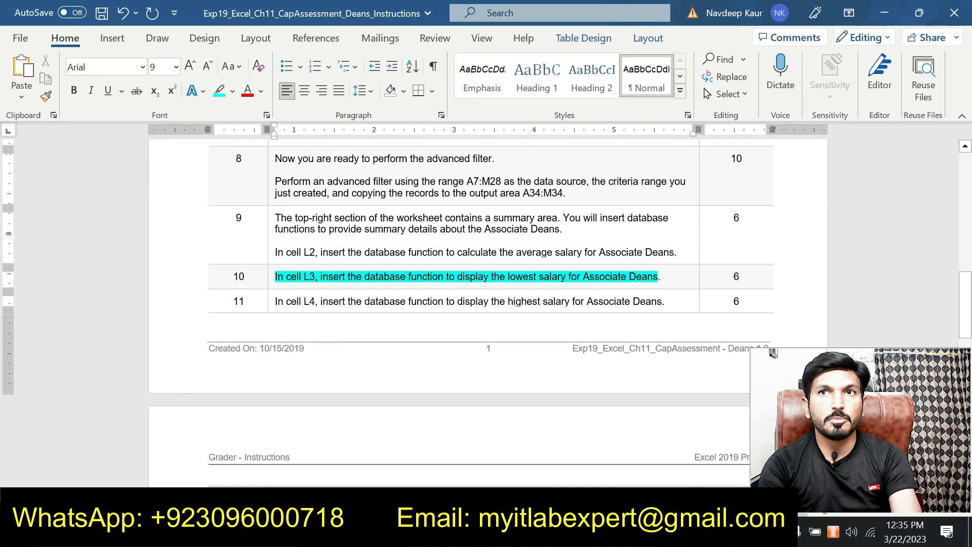
click(666, 276)
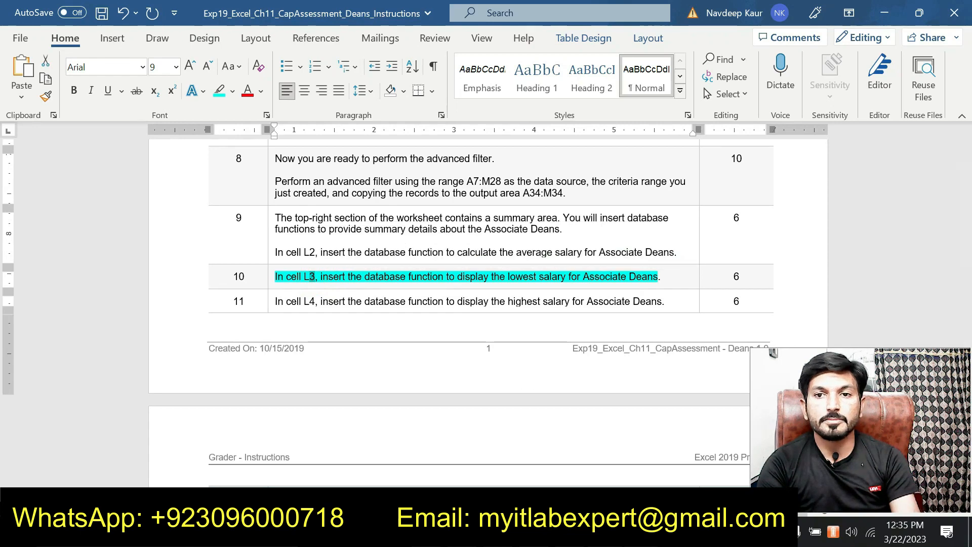
key(alt+Tab)
click(679, 207)
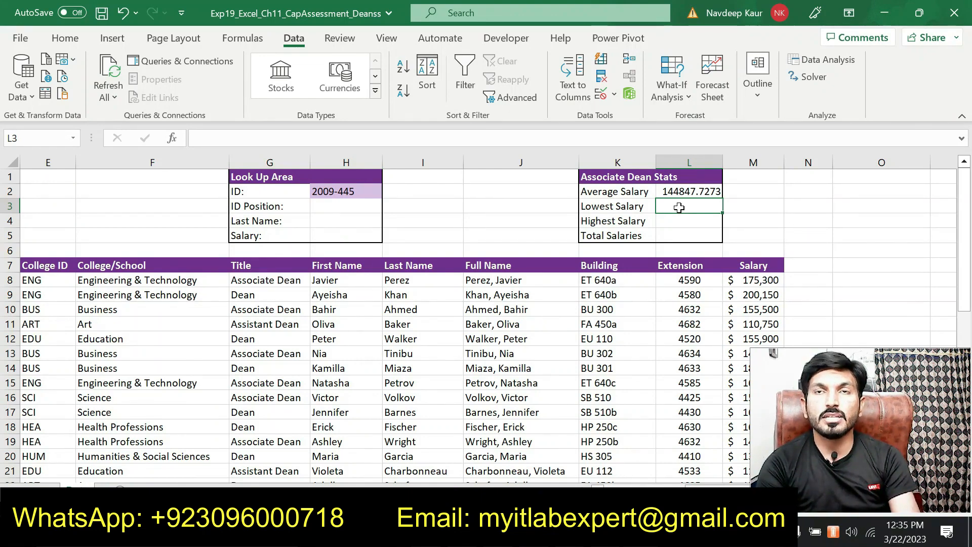
text(=d)
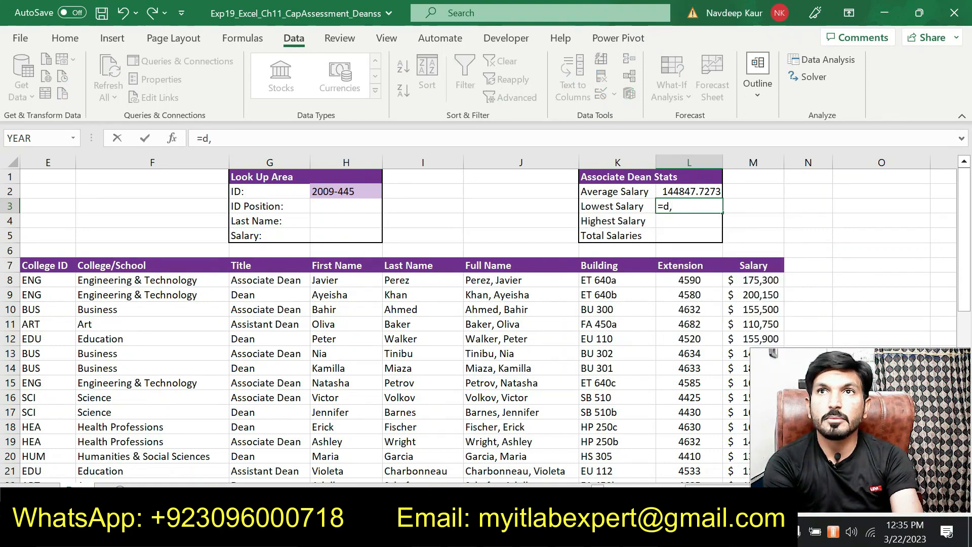
text(m)
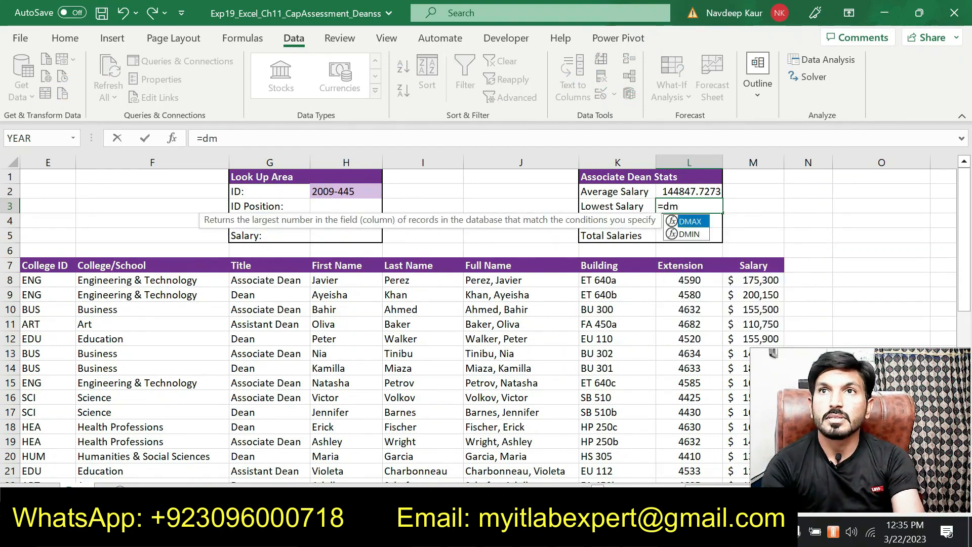
double_click(700, 235)
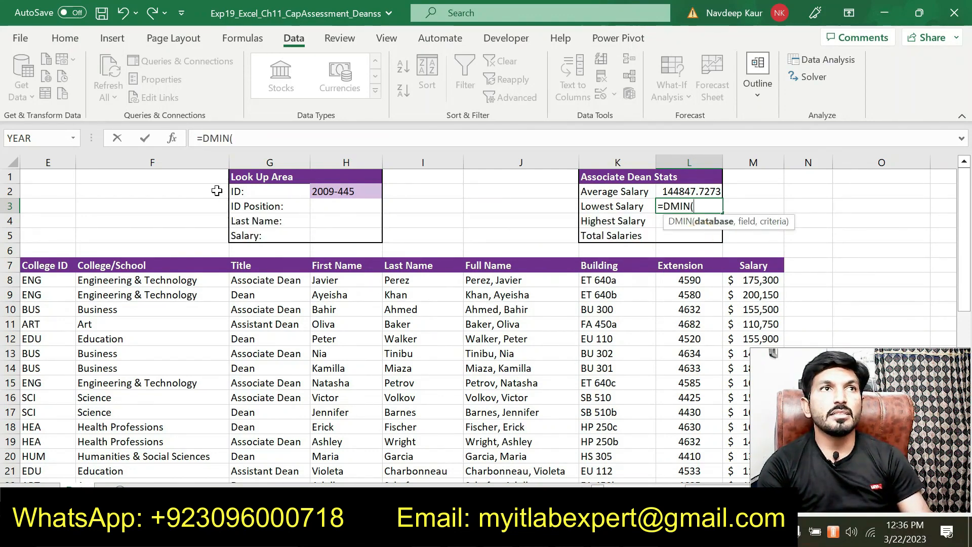
click(173, 138)
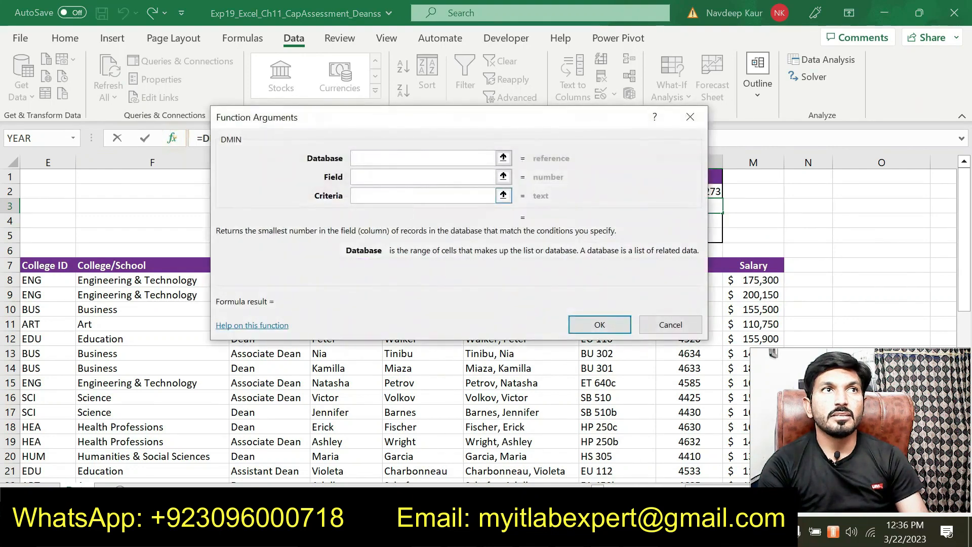
Set the DMIN database argument to the absolute range $A$7:$M$28.
drag(409, 134, 424, 122)
click(403, 147)
scroll(486, 380, left, 4)
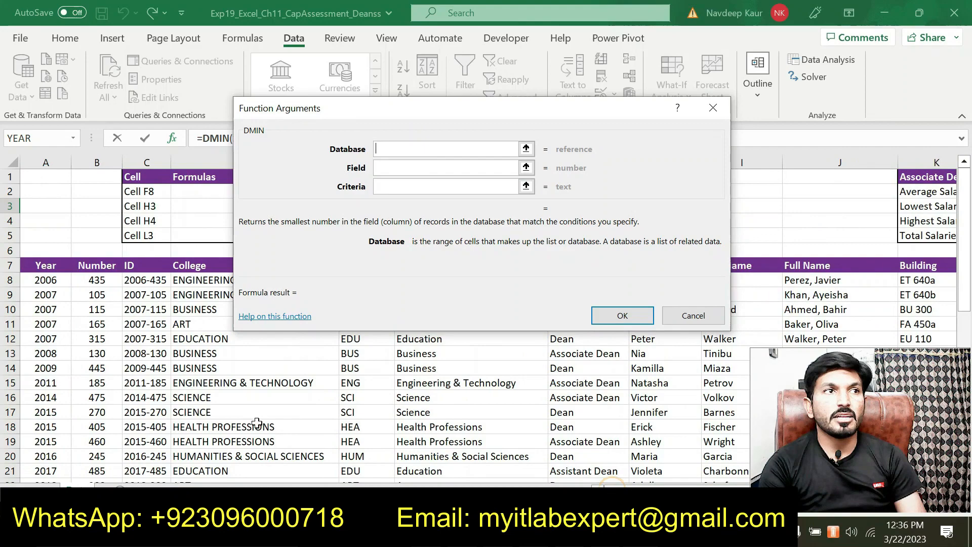
drag(34, 266, 750, 453)
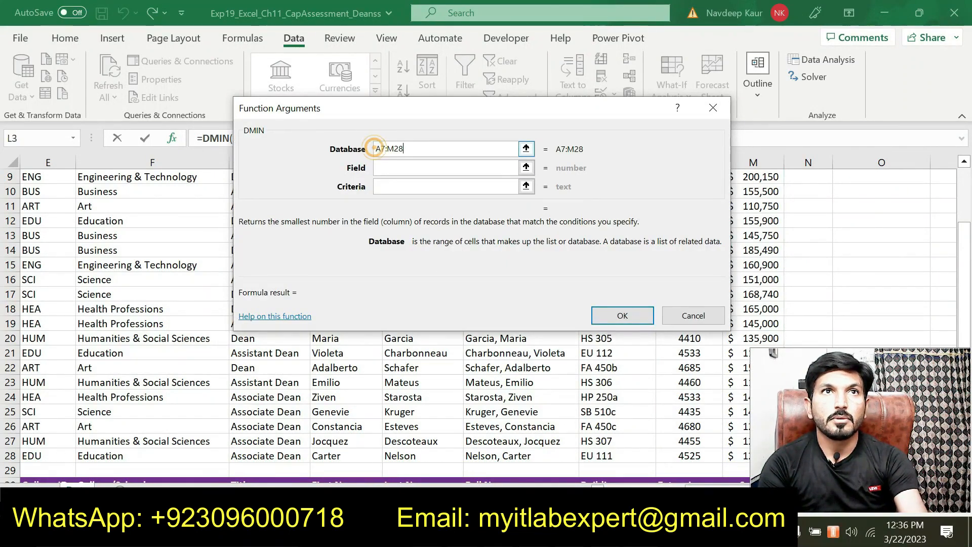
key(F4)
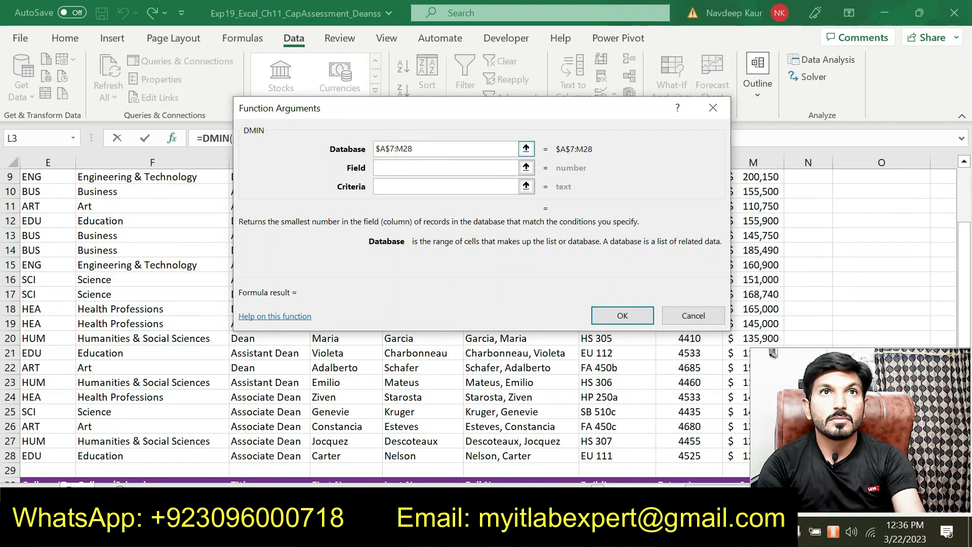
key(Right)
text($)
key(Right)
key(Right)
text($)
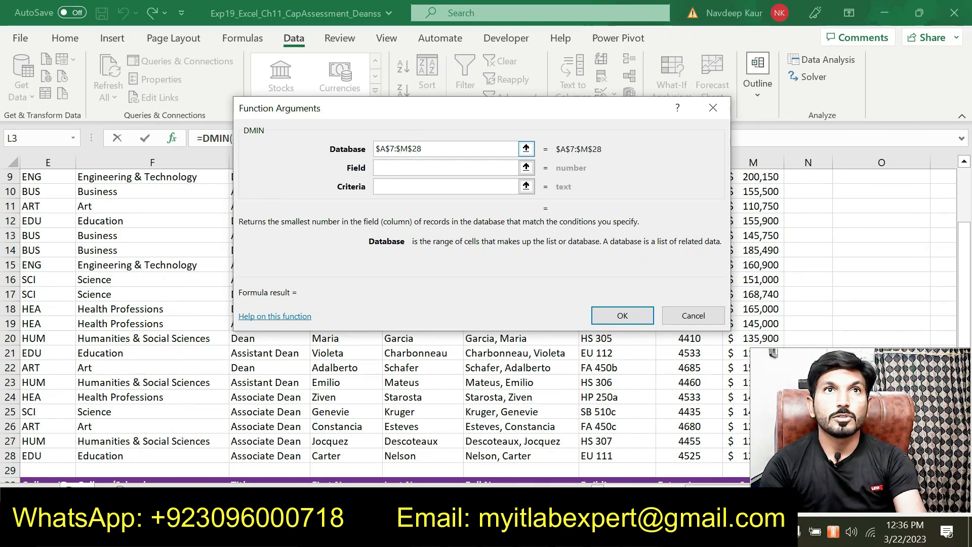
Set the DMIN field to "Salary" and the criteria to G30:G31, and insert the function in cell L3.
click(443, 168)
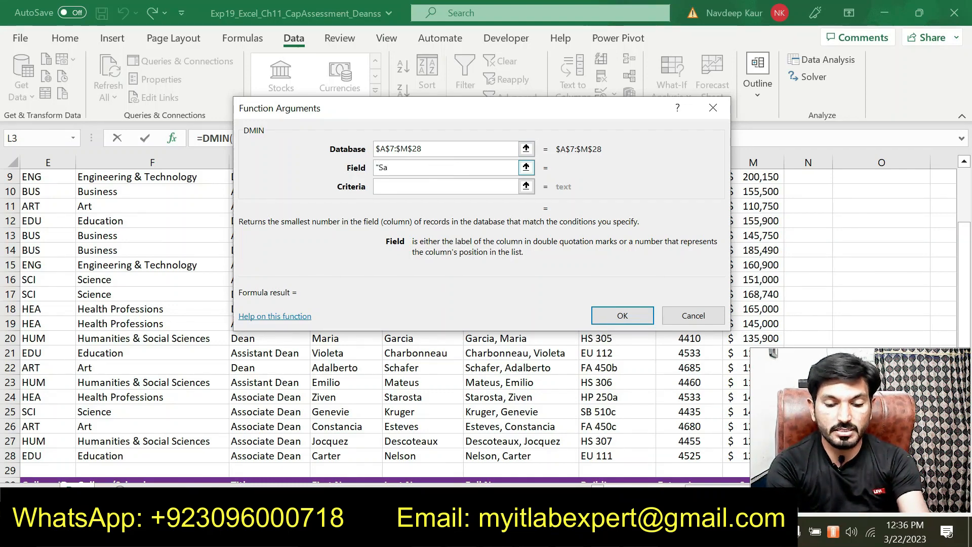
text(ry")
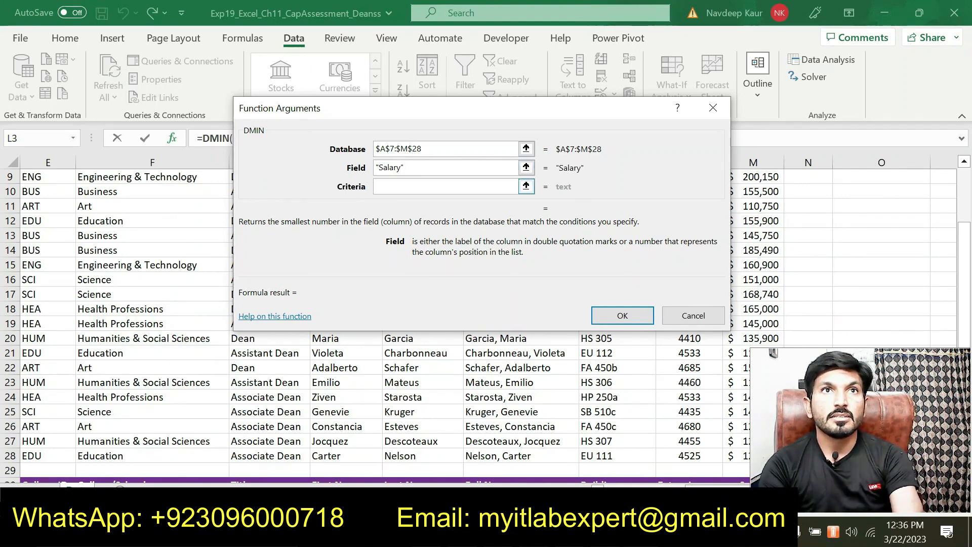
key(Tab)
scroll(343, 402, down, 1)
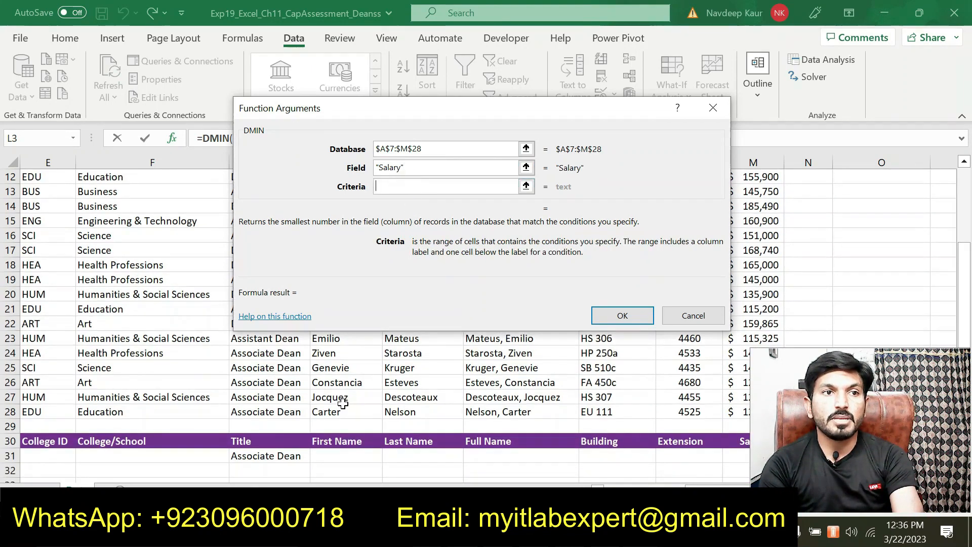
drag(243, 442, 249, 459)
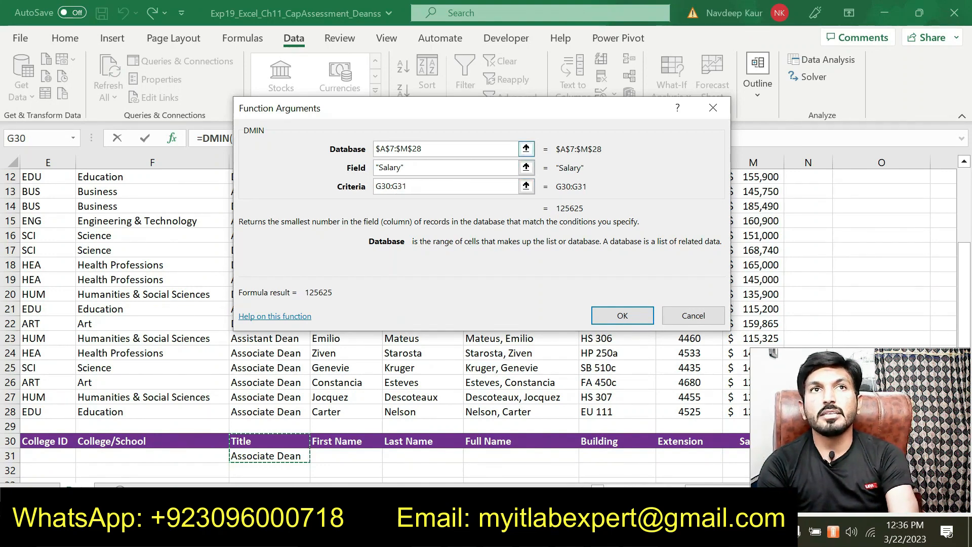
click(407, 187)
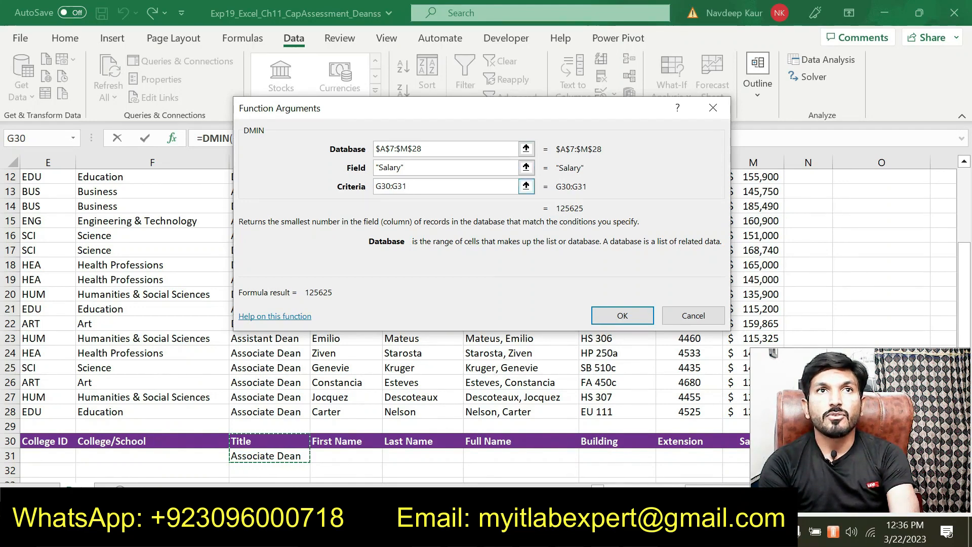
click(630, 320)
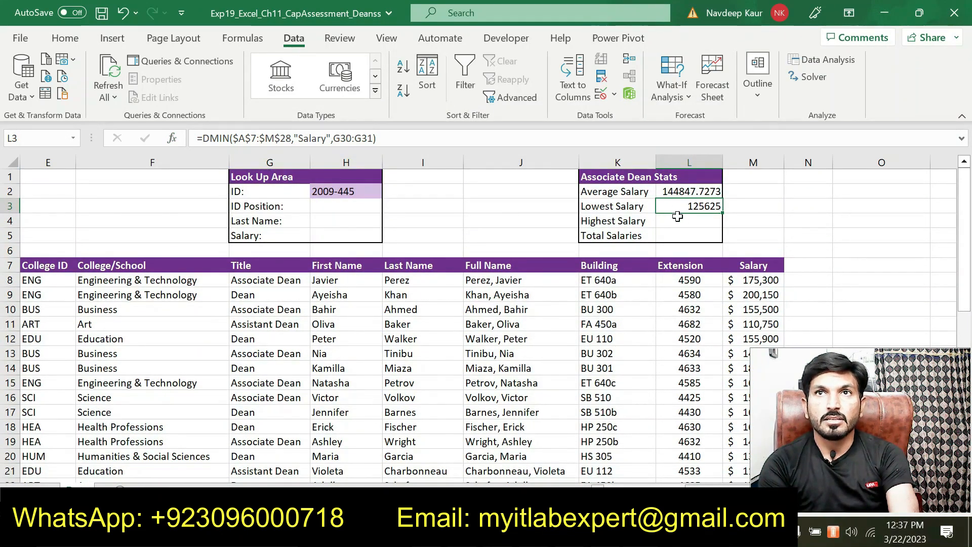
Return to the Word instructions and remove the turquoise highlight from the step 10 text.
key(alt+Tab)
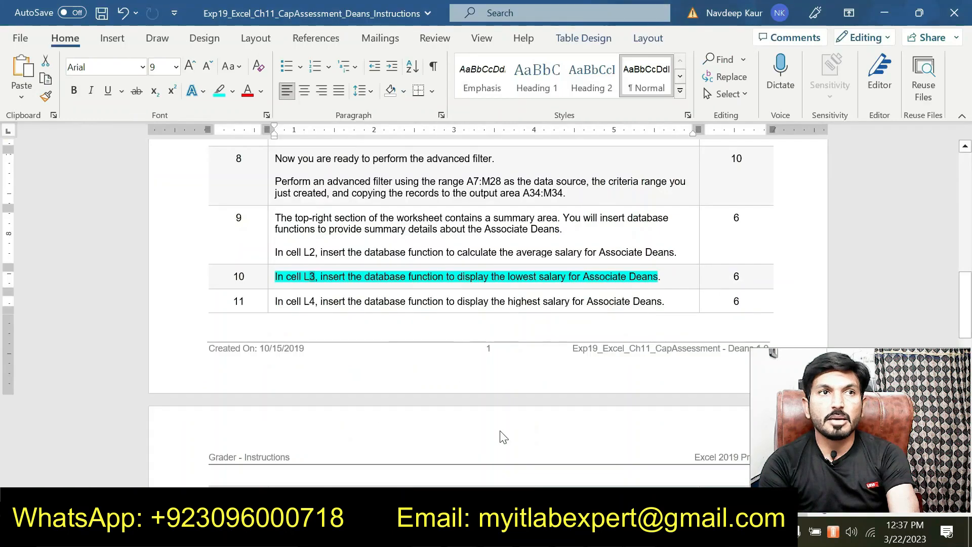
drag(658, 276, 373, 292)
click(276, 278)
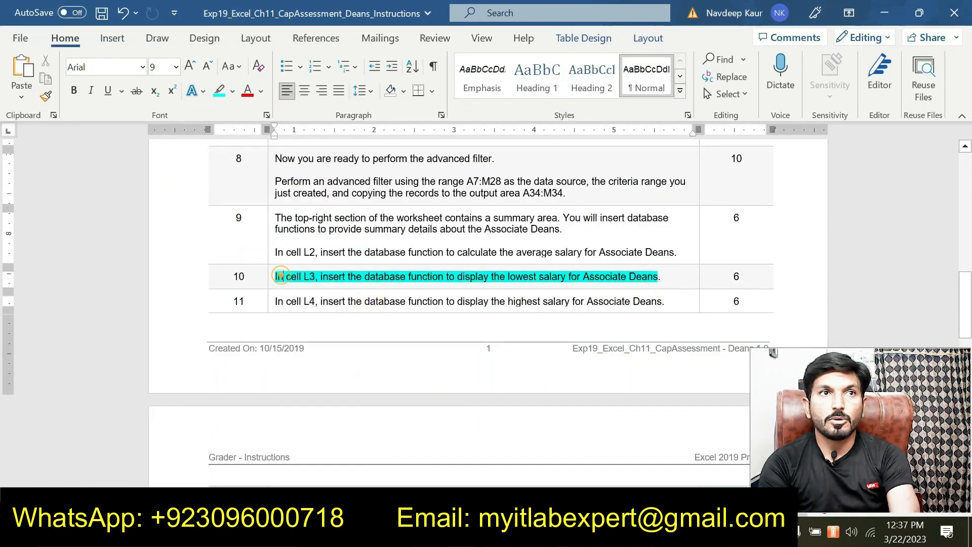
drag(282, 277, 657, 278)
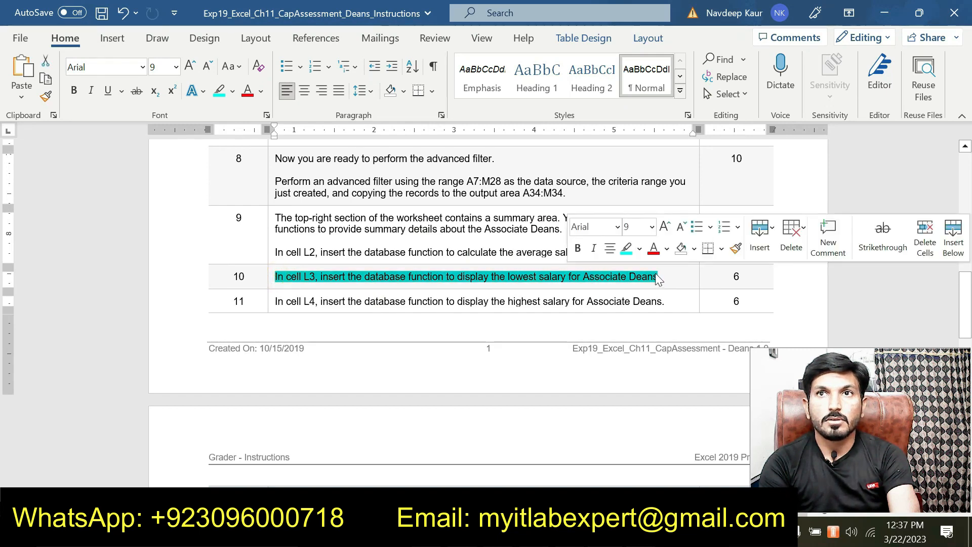
click(626, 250)
Highlight the step 11 instruction about the highest Associate Dean salary in turquoise.
scroll(415, 286, down, 5)
scroll(486, 303, down, 10)
scroll(486, 304, up, 8)
scroll(479, 306, up, 10)
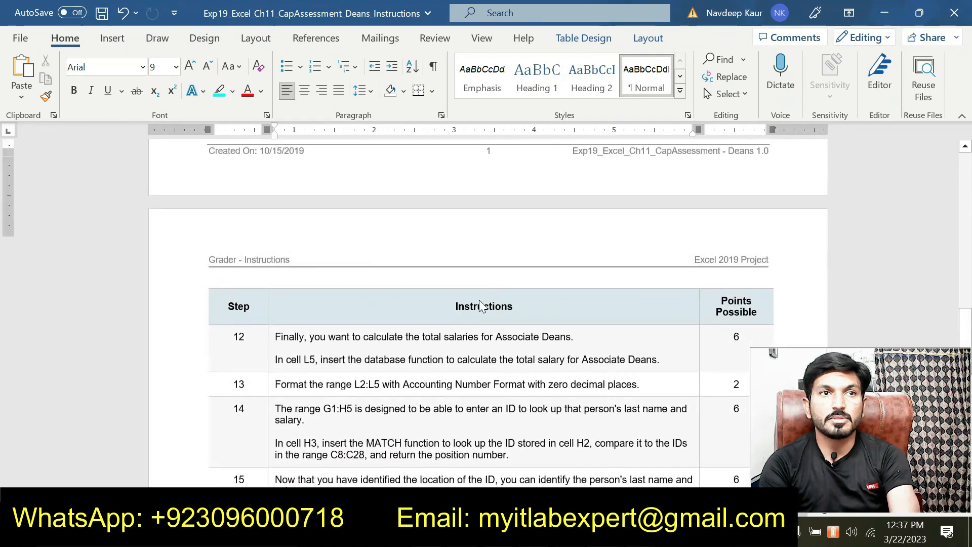
scroll(480, 310, down, 3)
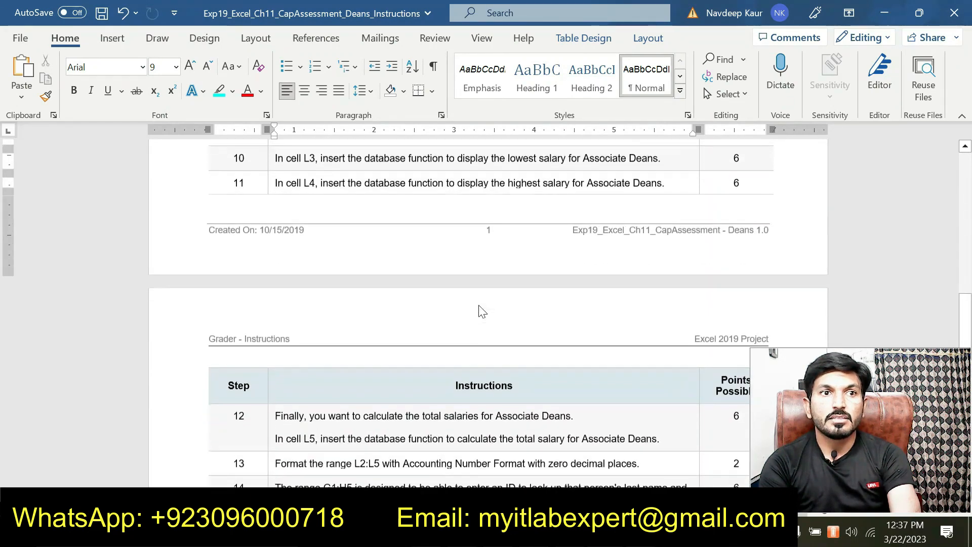
scroll(480, 311, up, 2)
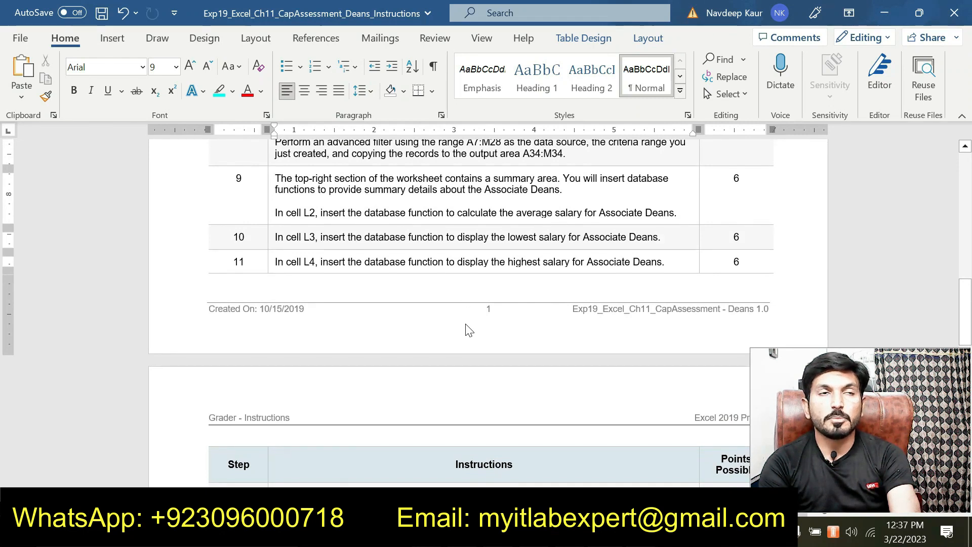
drag(665, 262, 275, 262)
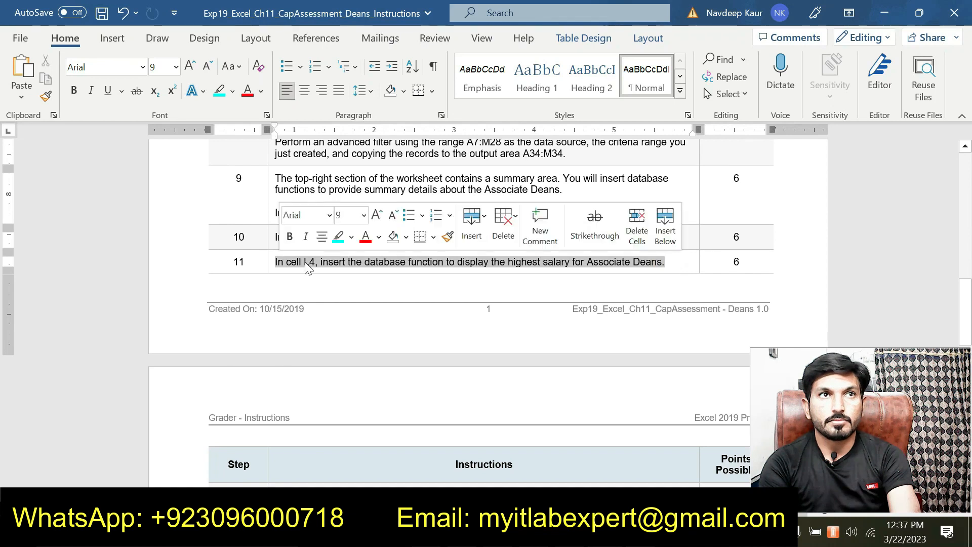
click(334, 239)
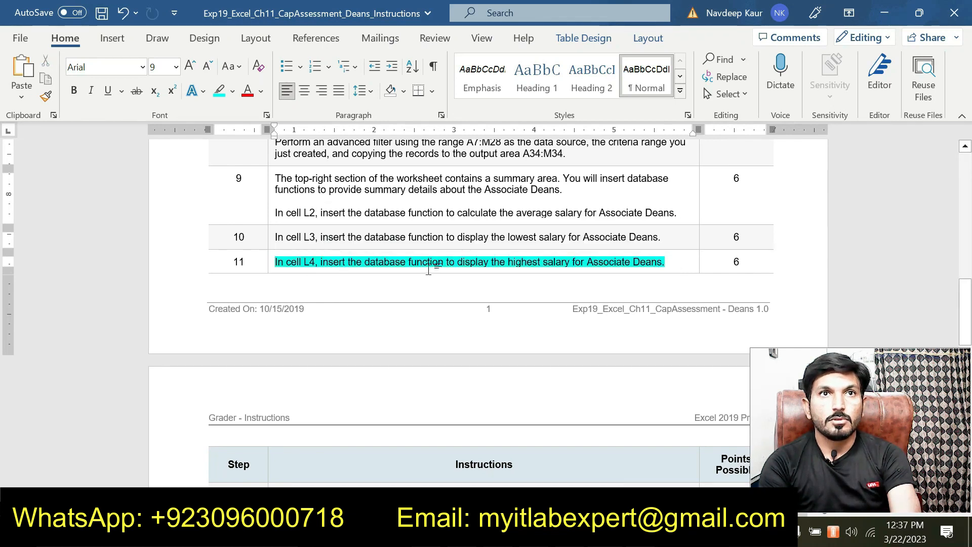
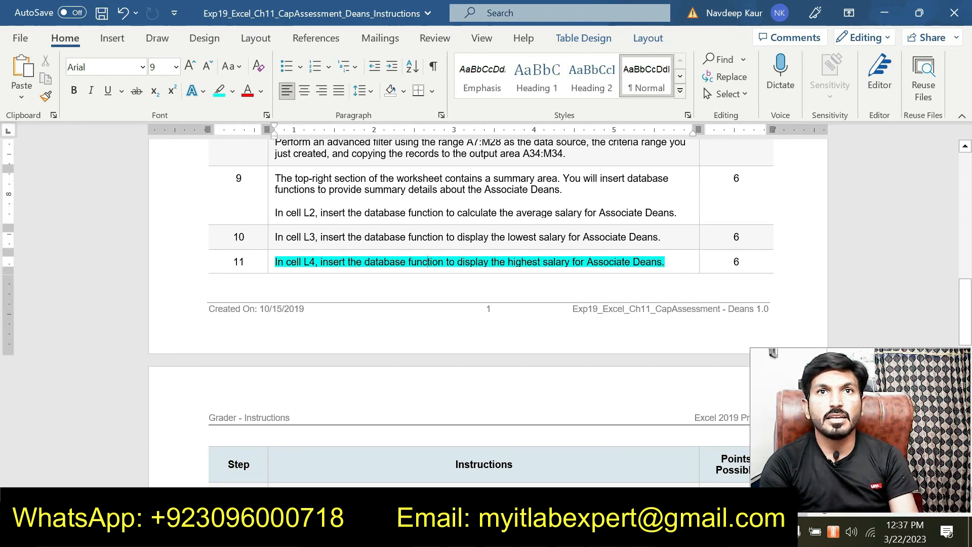
Check the step 11 wording, then start a DMAX function in cell L4 of the Excel workbook and open its arguments.
double_click(602, 237)
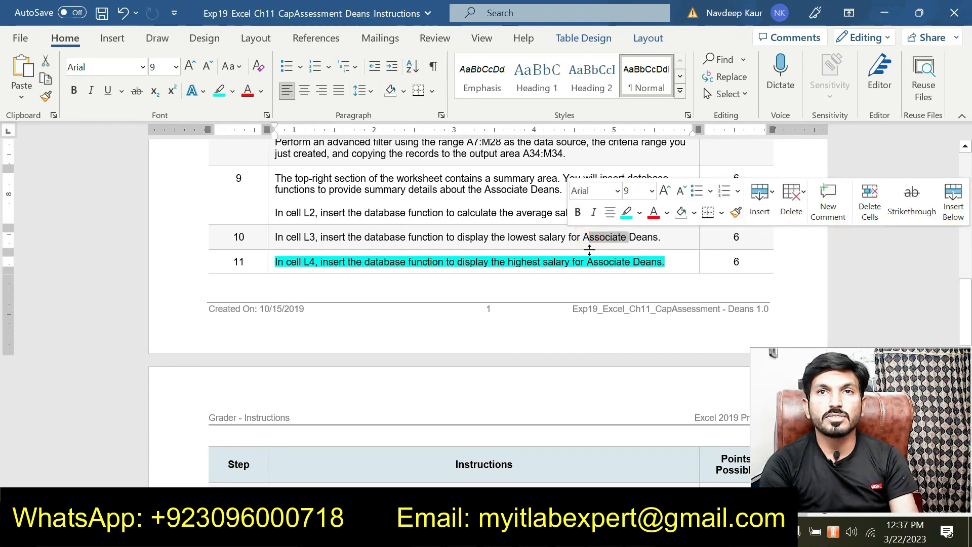
click(538, 262)
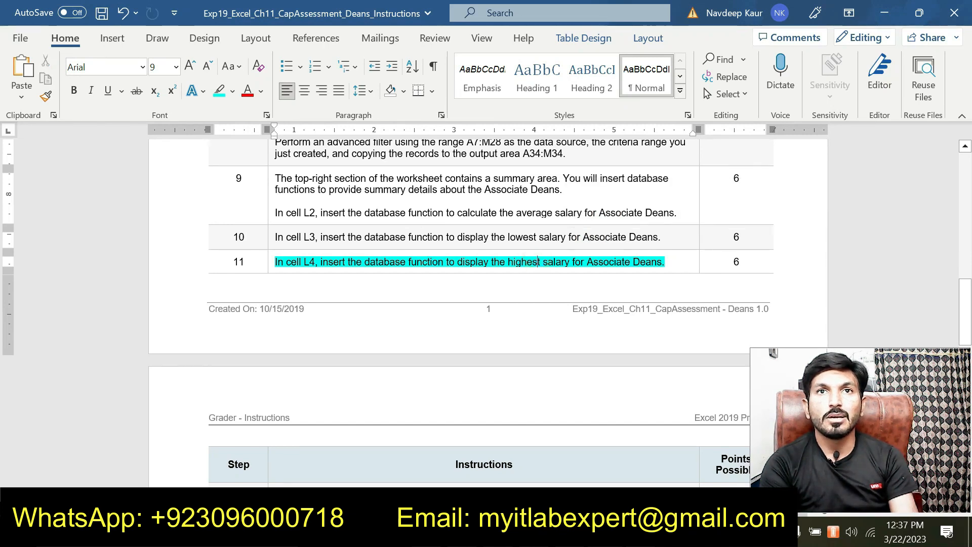
drag(528, 262, 663, 262)
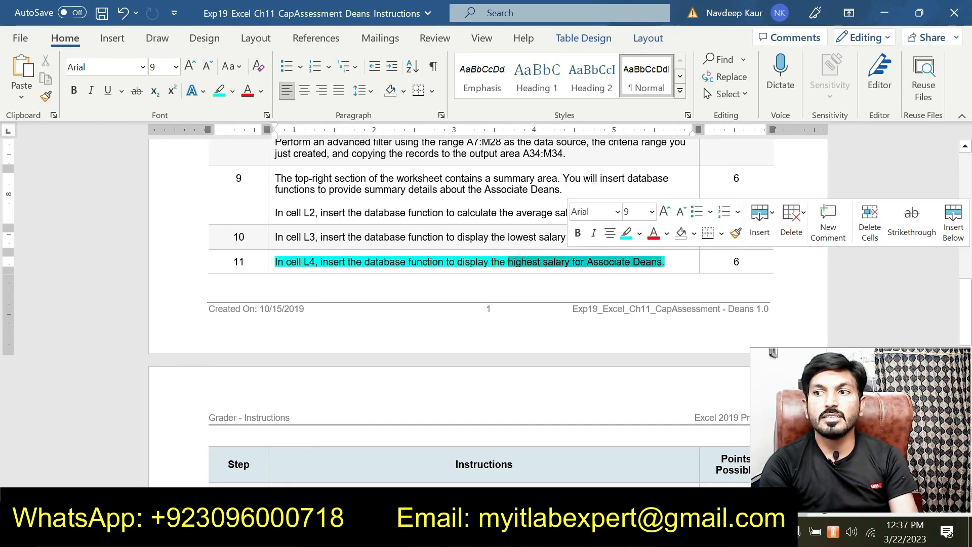
click(509, 263)
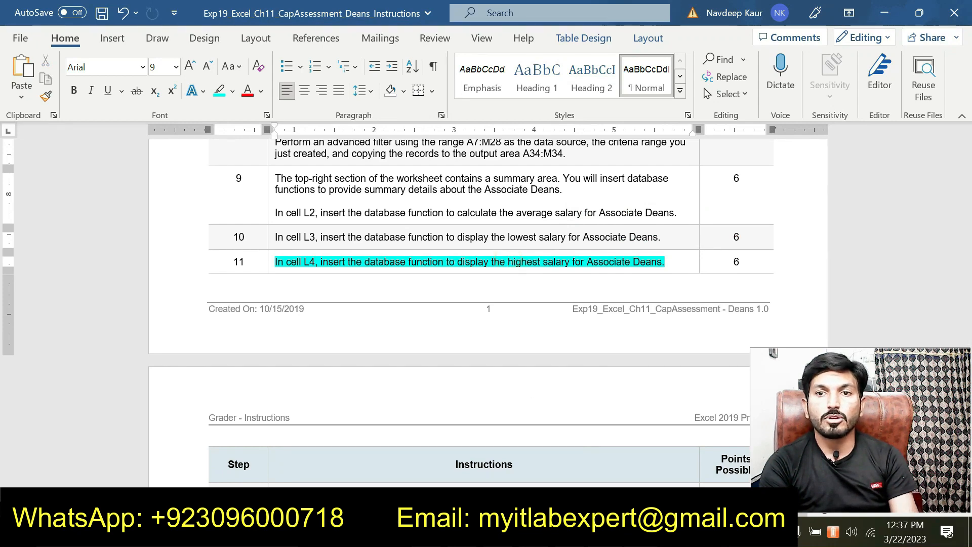
key(alt+Tab)
click(666, 221)
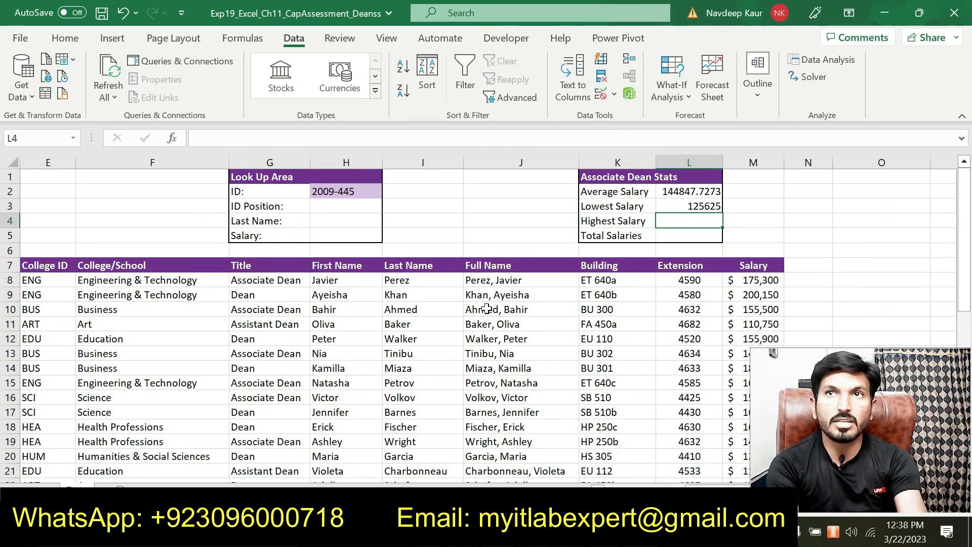
text(=)
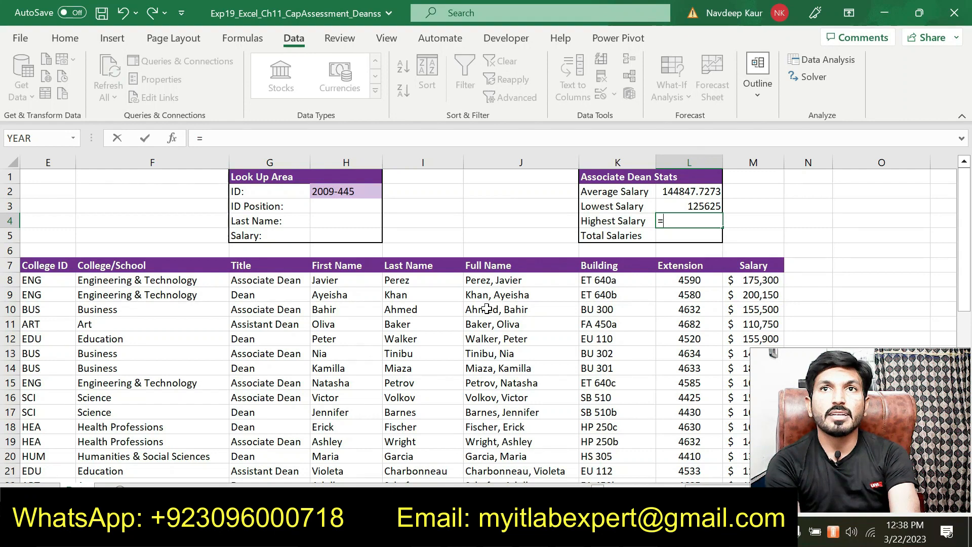
text(dm)
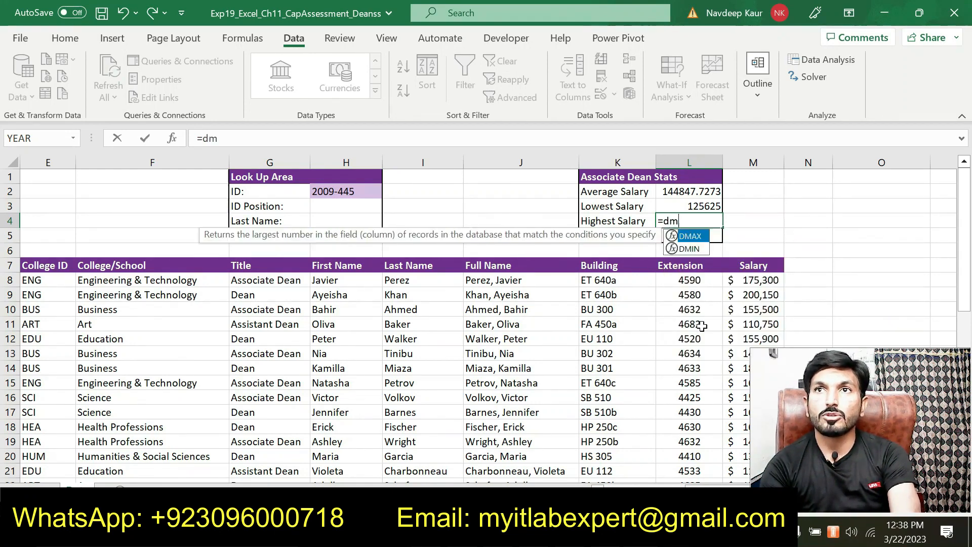
double_click(690, 237)
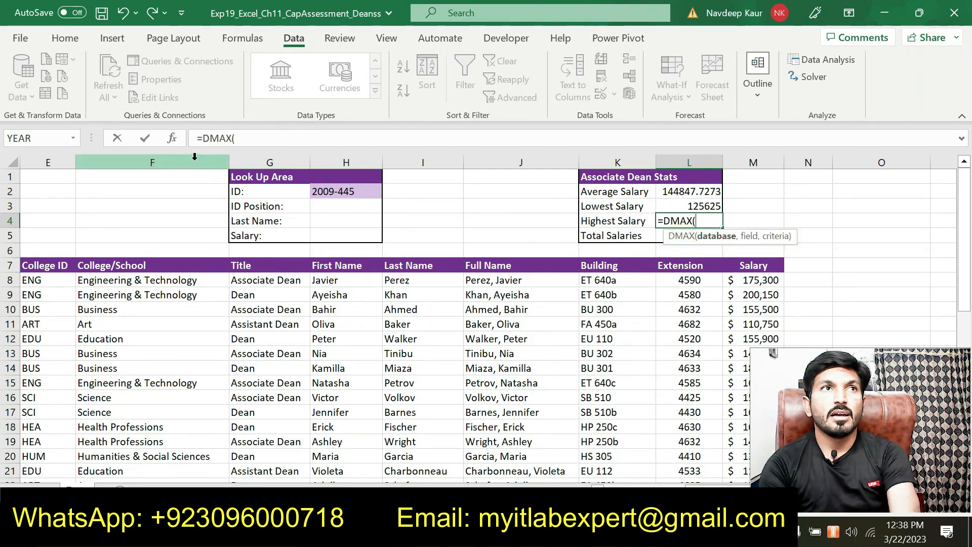
click(173, 138)
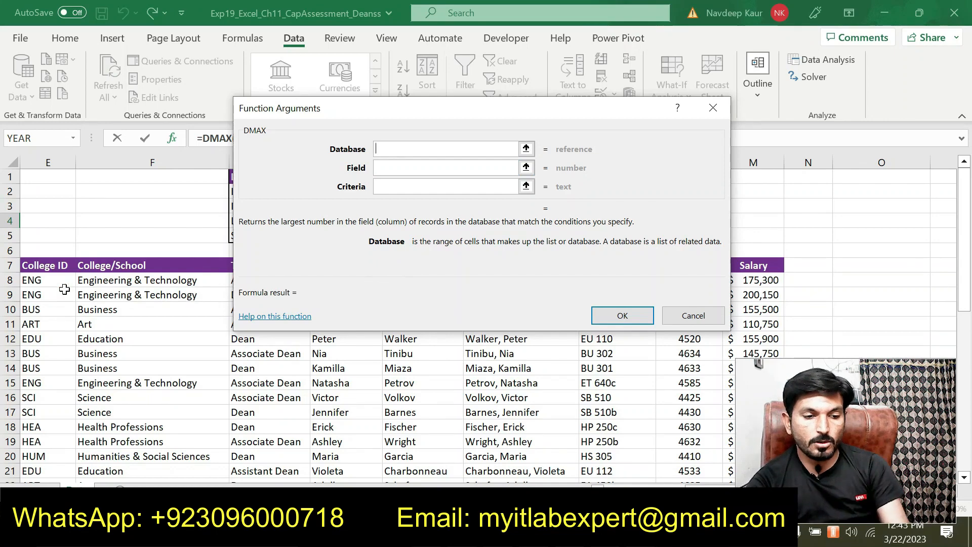
Set the DMAX database argument to the absolute range $A$7:$M$28.
scroll(152, 355, left, 4)
click(40, 264)
drag(53, 303, 755, 462)
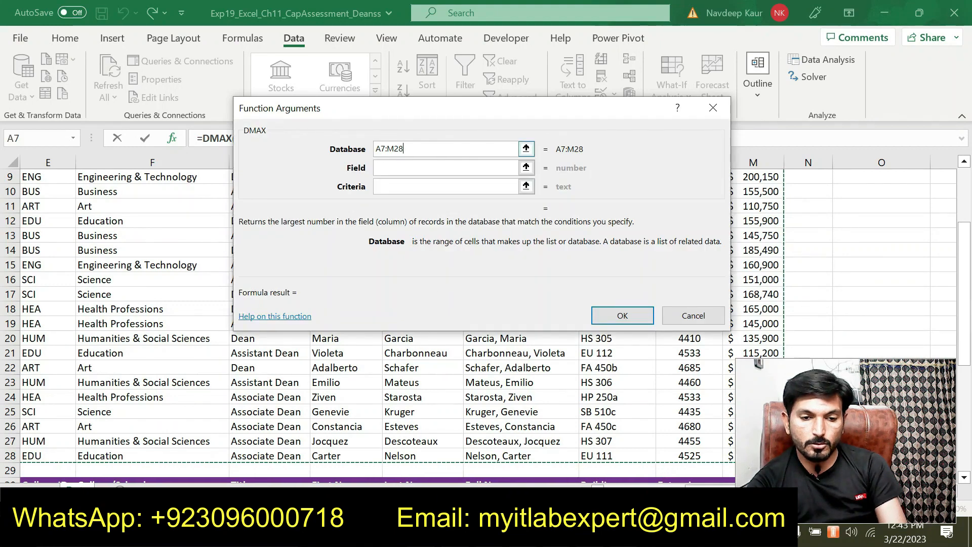
text($)
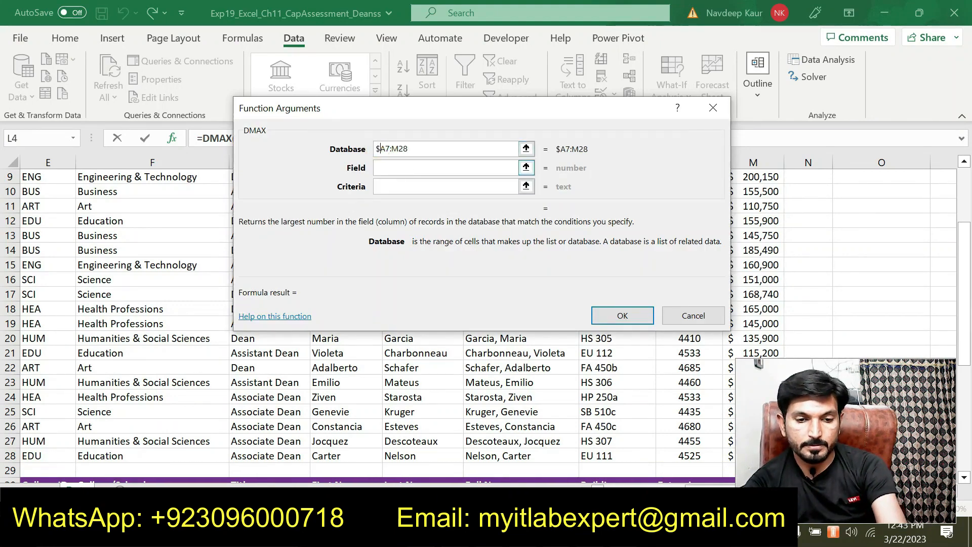
click(384, 148)
text($A)
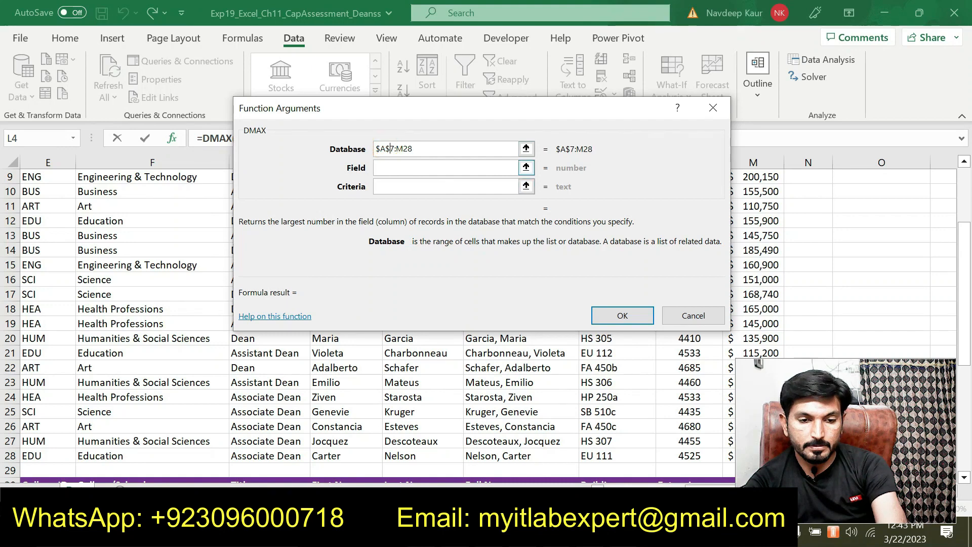
text($)
click(410, 148)
text($)
key(BackSpace)
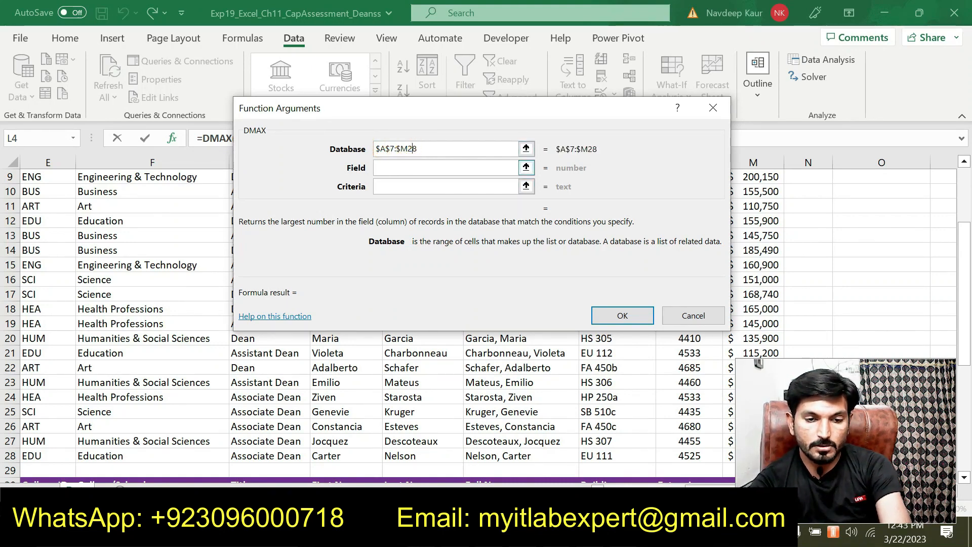
click(411, 148)
text($)
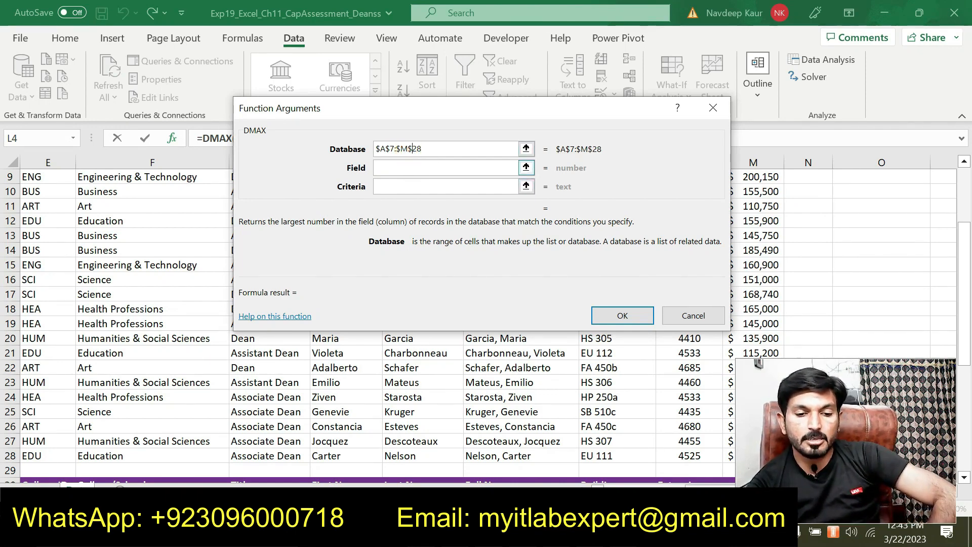
Set the DMAX field to "Salary" and the criteria to G30:G31, and insert the function in cell L4.
click(401, 167)
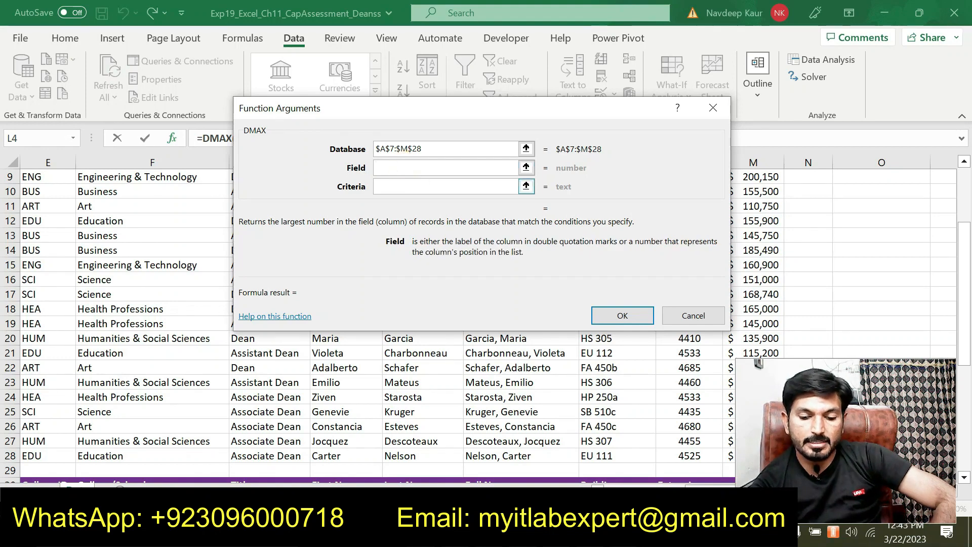
text(")
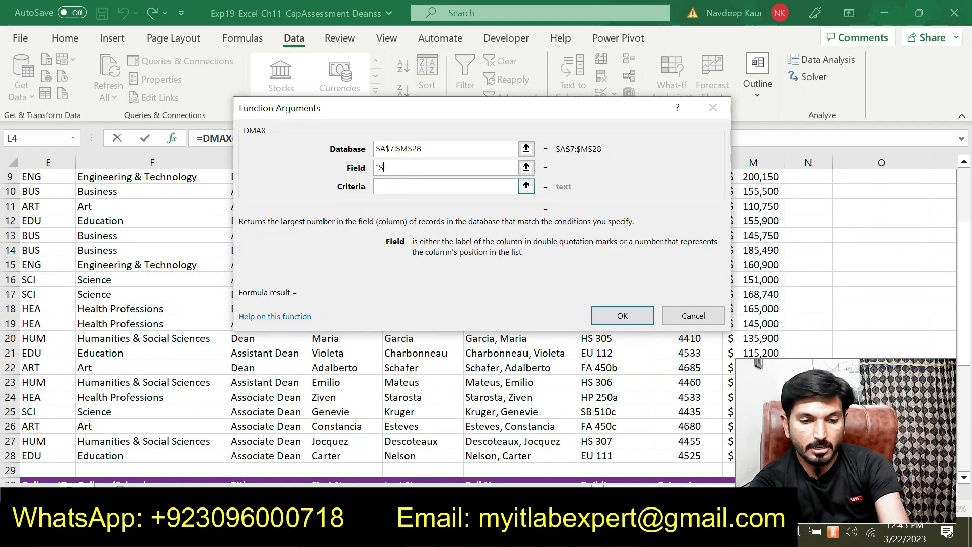
text(Salary")
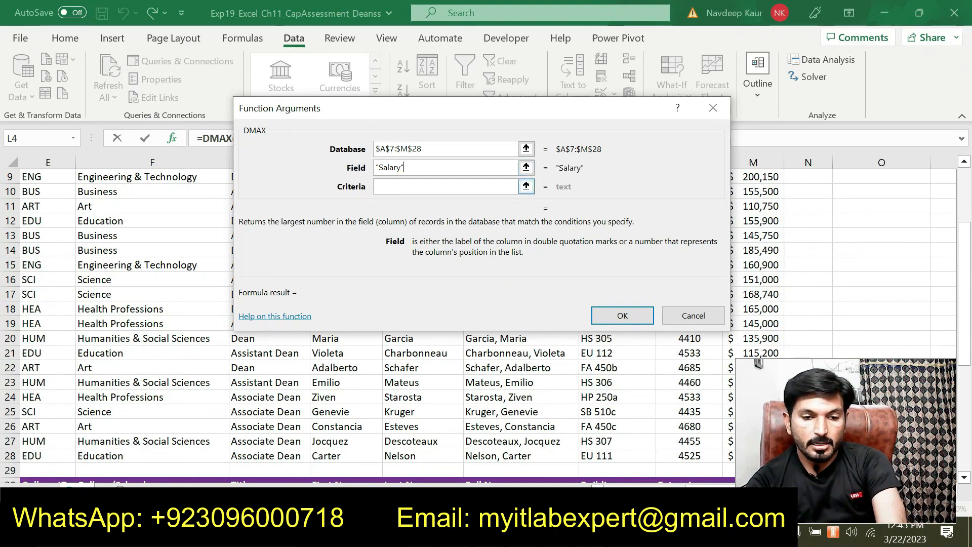
click(390, 188)
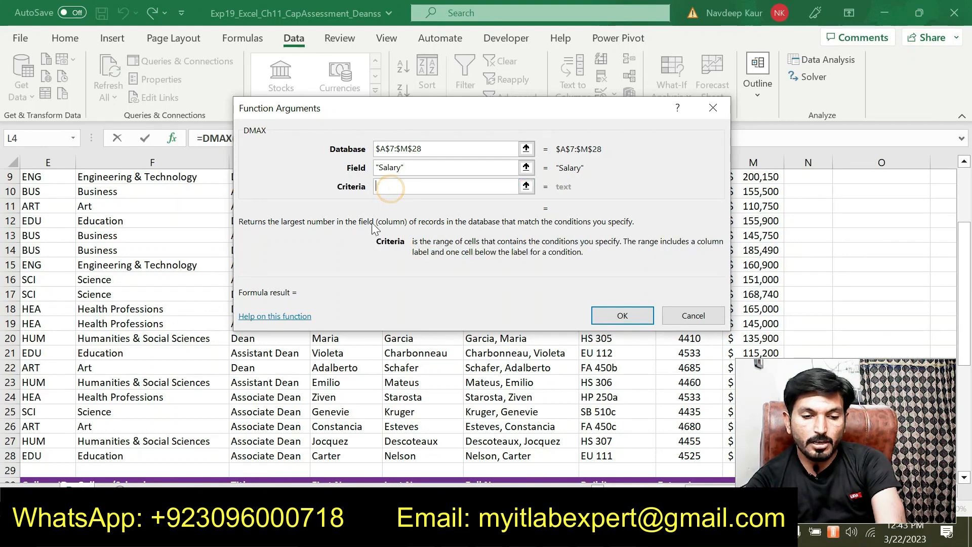
scroll(331, 287, down, 2)
drag(265, 398, 268, 412)
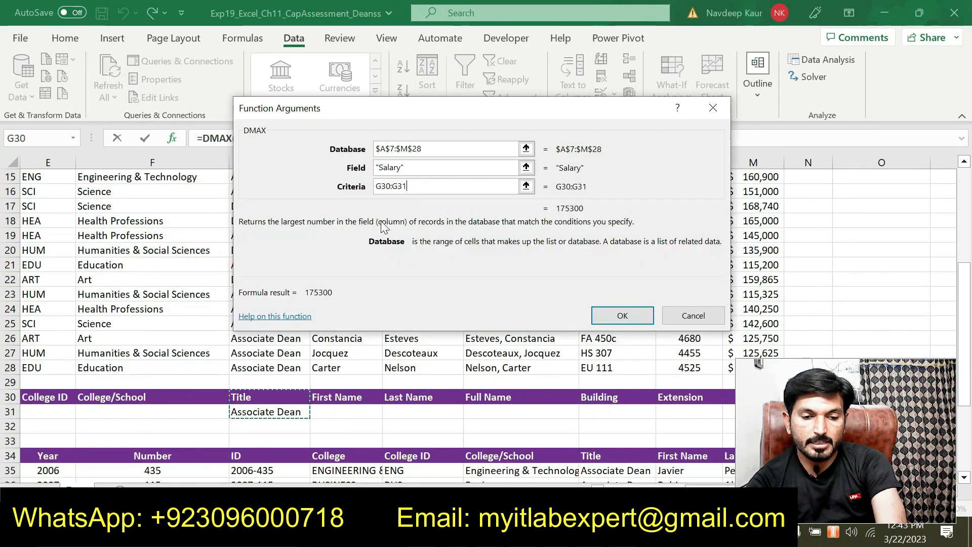
scroll(406, 268, up, 2)
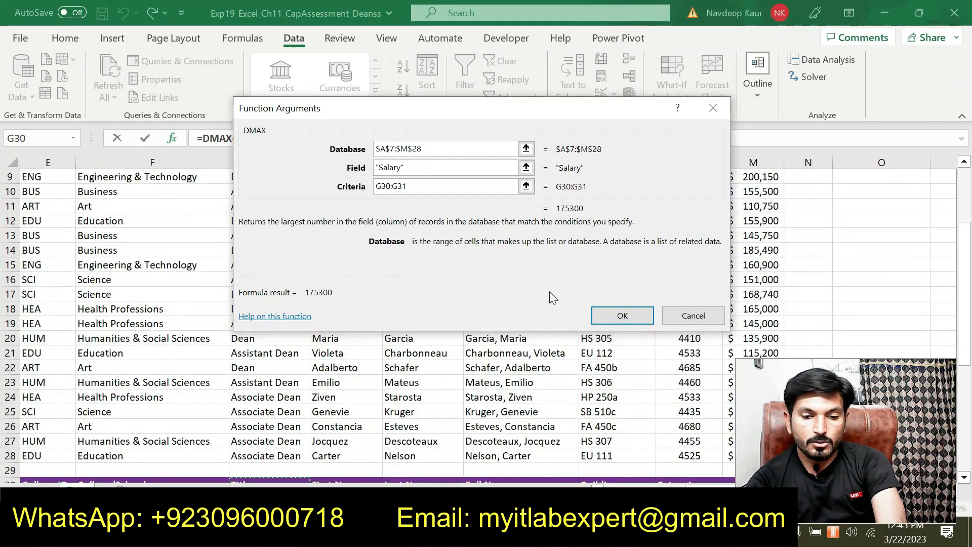
click(622, 315)
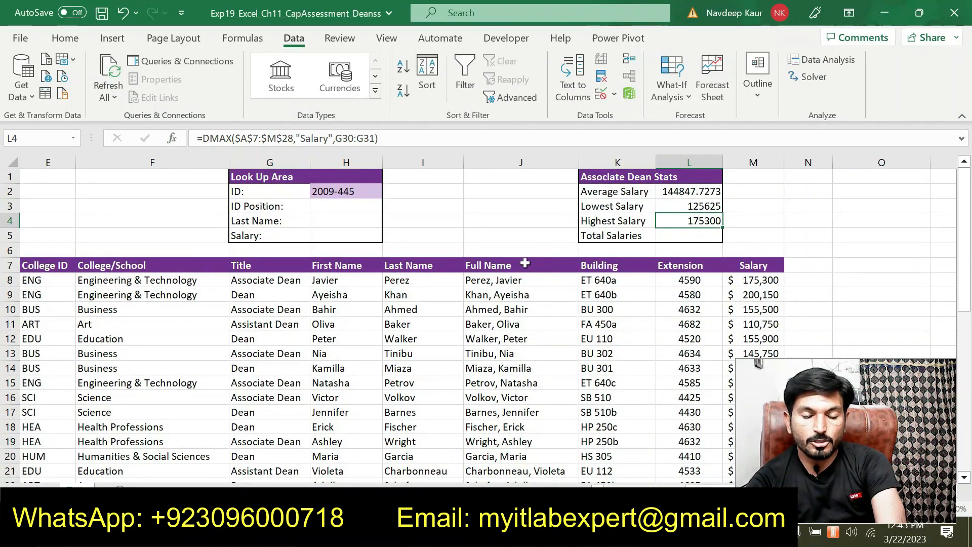
Switch to the Word instructions and look over the remaining steps 12 to 18.
key(alt+Tab)
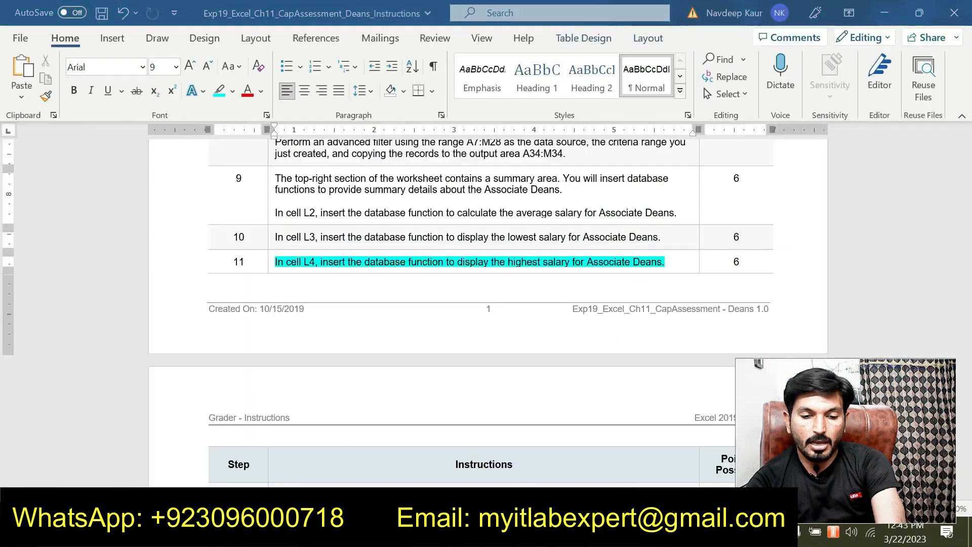
scroll(486, 304, up, 5)
scroll(486, 304, down, 10)
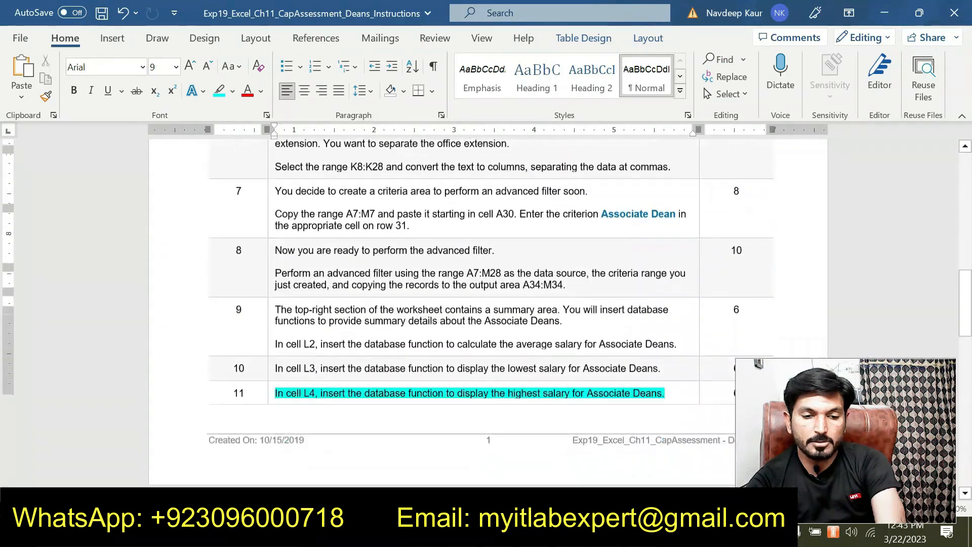
scroll(486, 304, down, 2)
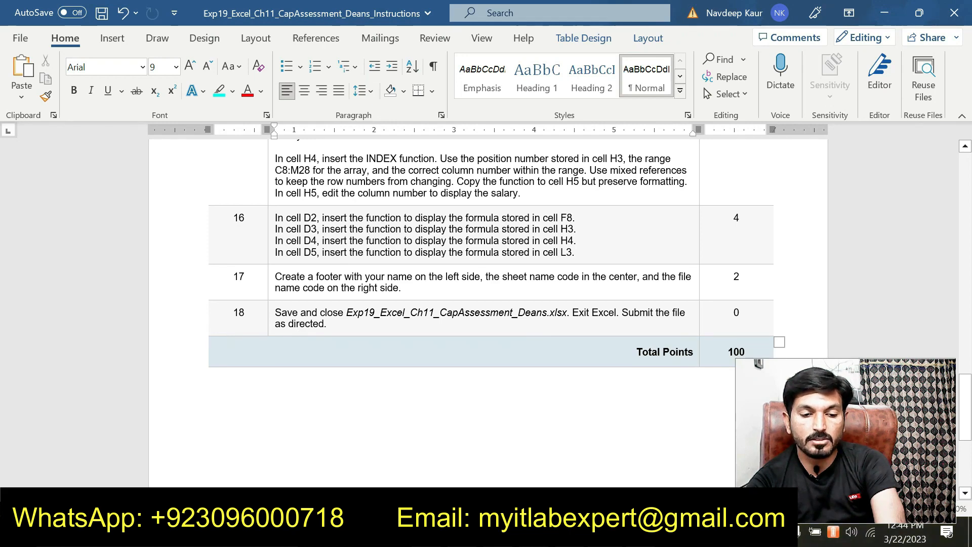
scroll(486, 304, up, 2)
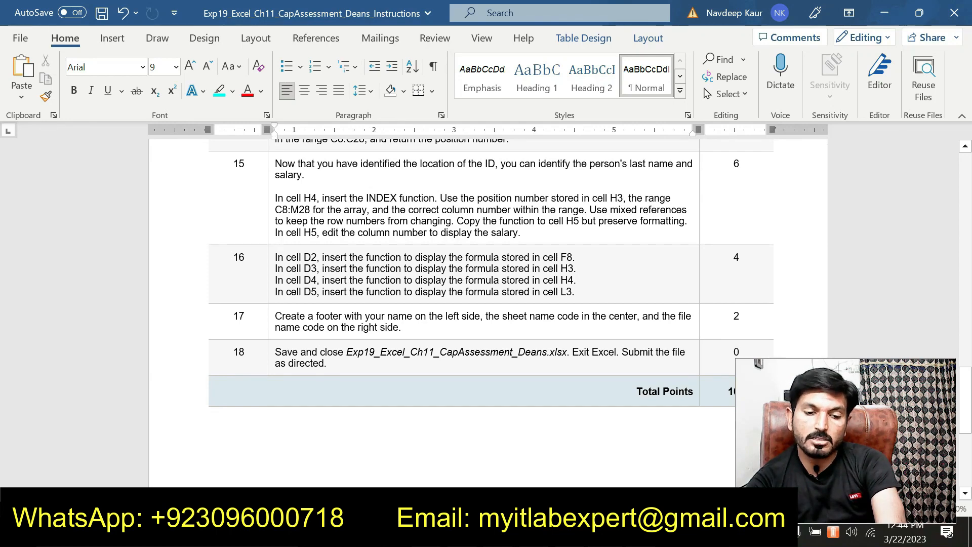
scroll(486, 304, up, 6)
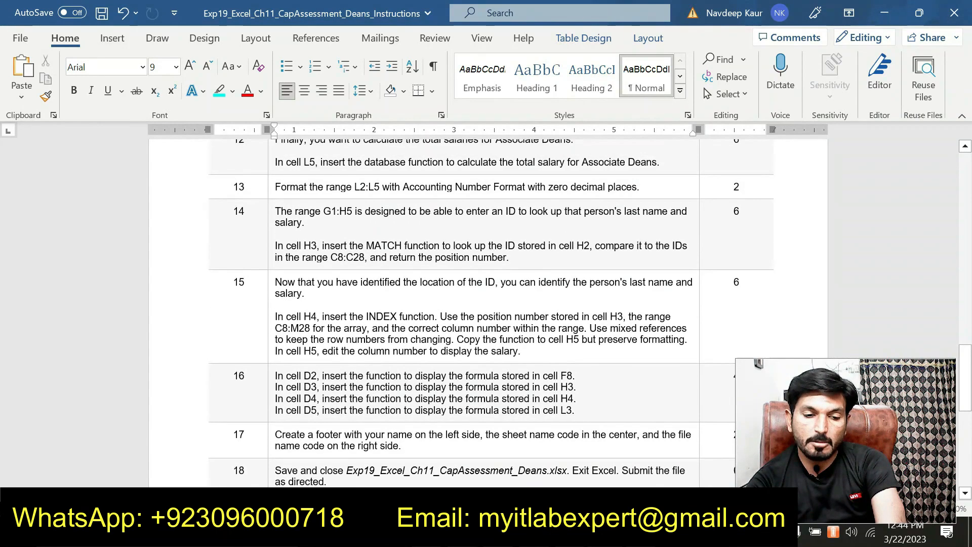
scroll(486, 303, up, 4)
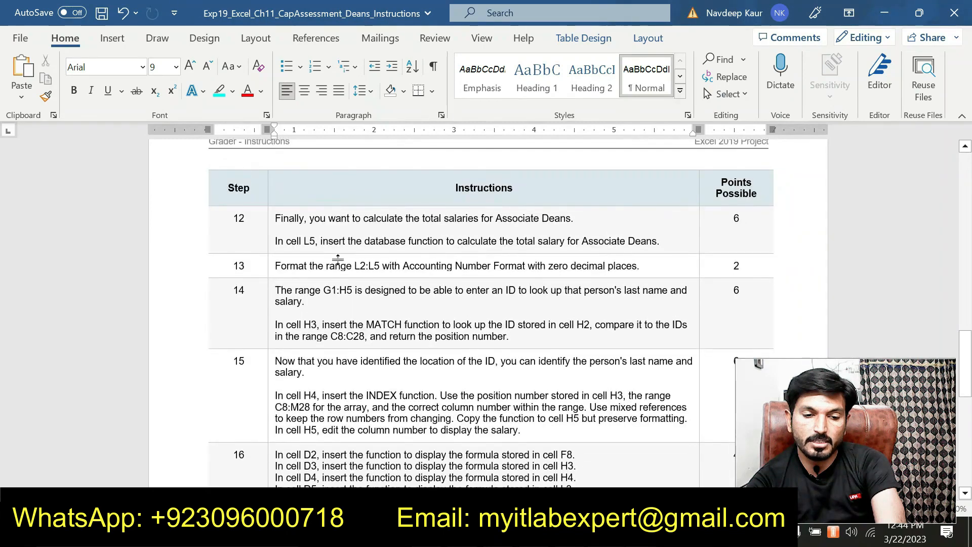
scroll(402, 354, up, 14)
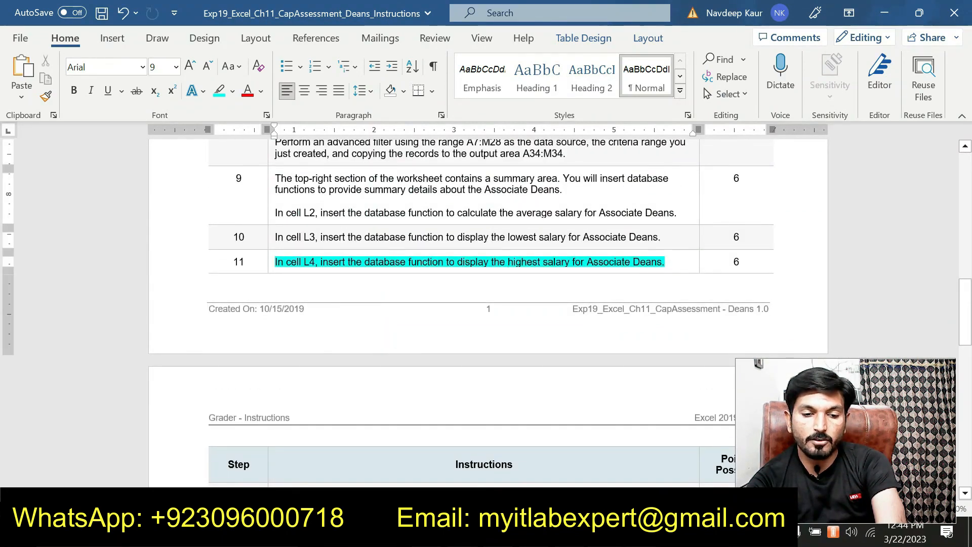
Remove the turquoise highlight from the step 11 instruction about the highest Associate Dean salary.
drag(275, 237, 670, 264)
triple_click(671, 264)
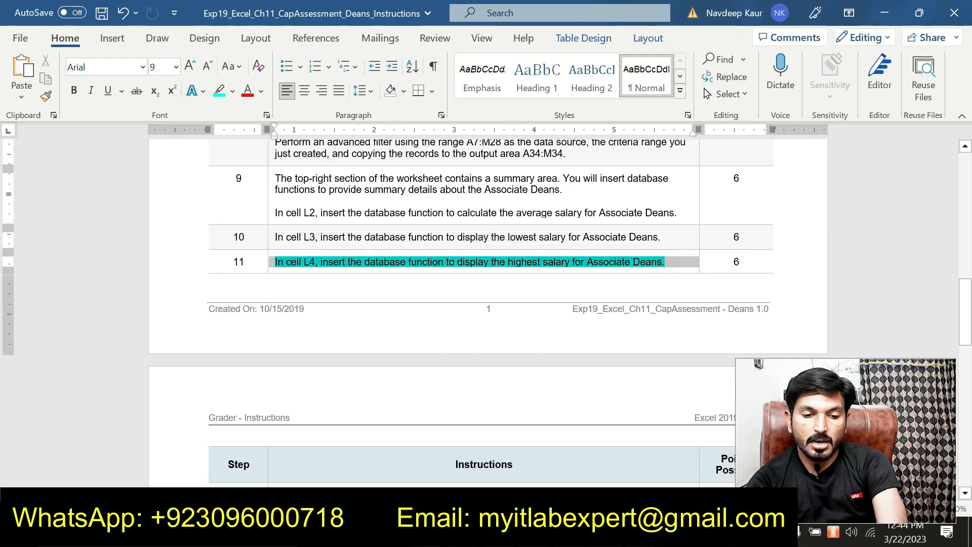
click(334, 236)
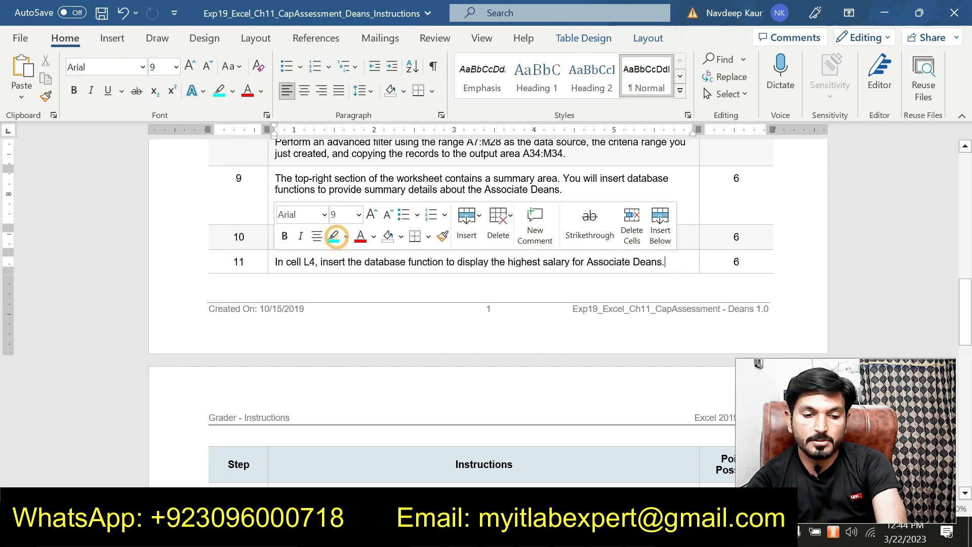
click(676, 262)
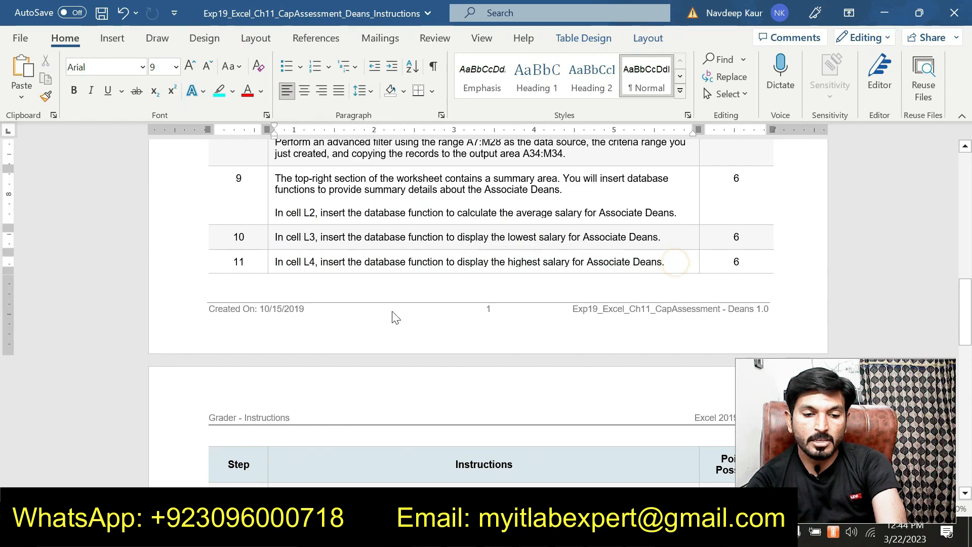
Review the assignment instructions, going over both the completed steps and the remaining steps 12 to 18.
scroll(393, 317, up, 2)
scroll(393, 311, down, 2)
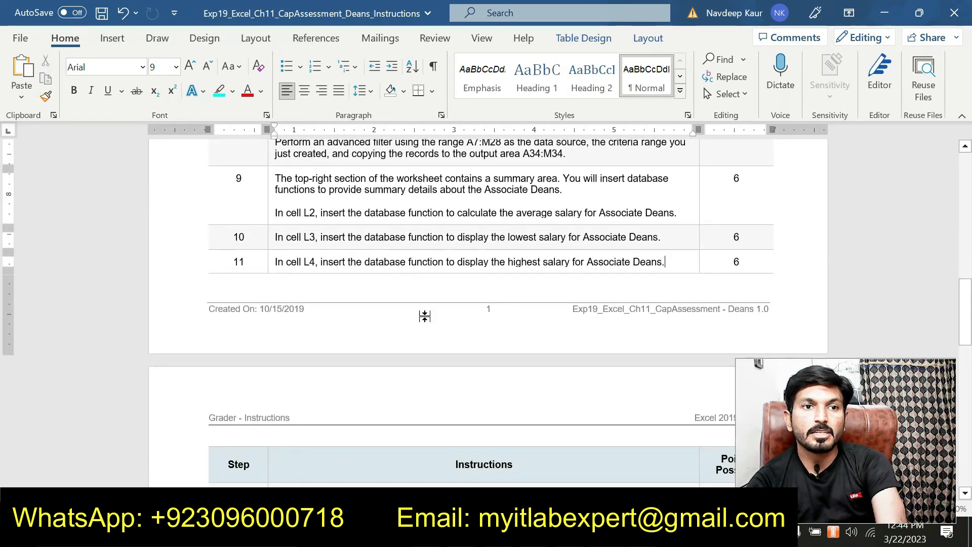
scroll(425, 320, down, 5)
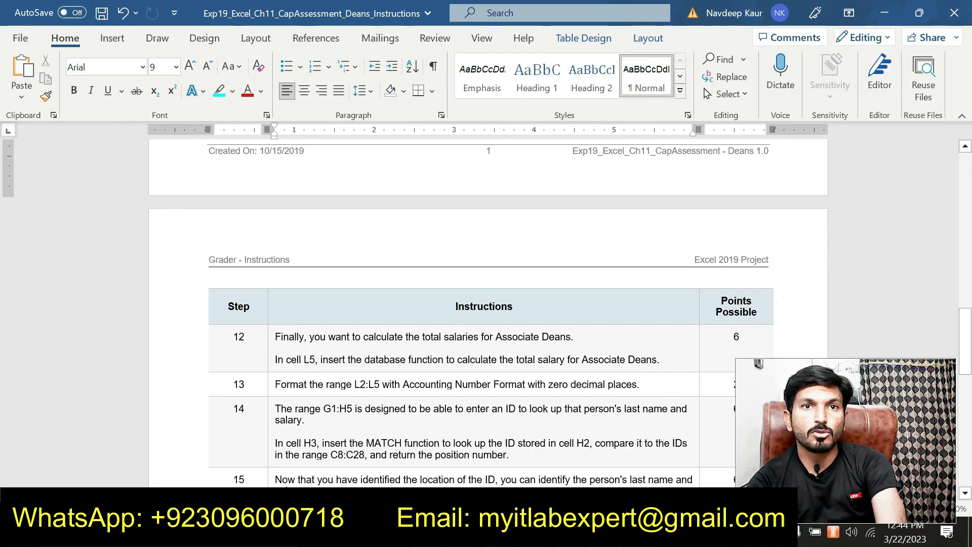
scroll(486, 314, down, 6)
scroll(433, 358, down, 2)
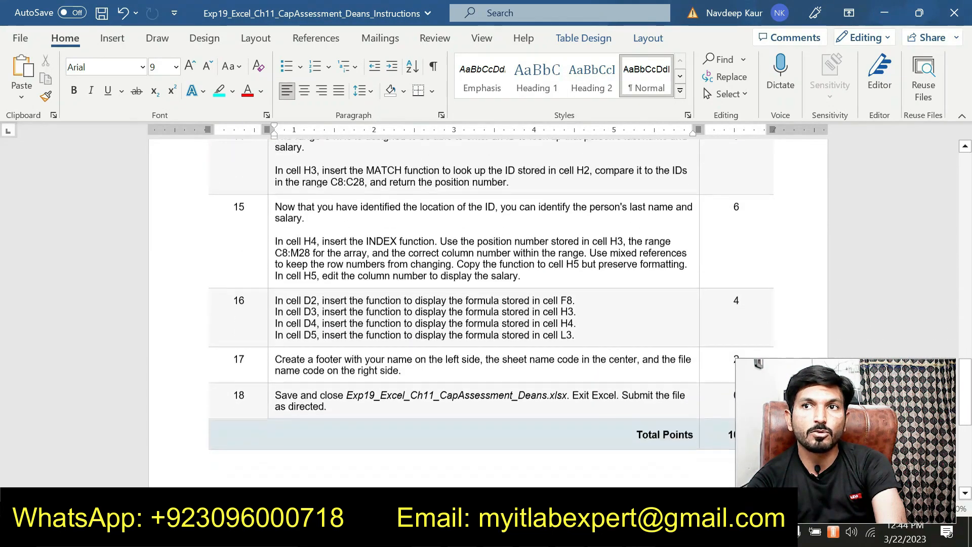
scroll(434, 358, up, 6)
scroll(434, 358, up, 7)
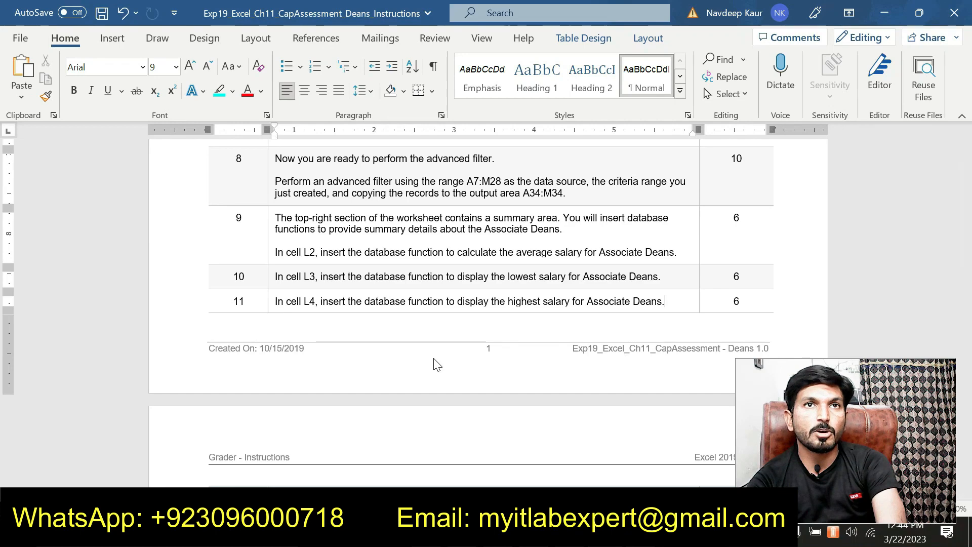
scroll(438, 364, up, 4)
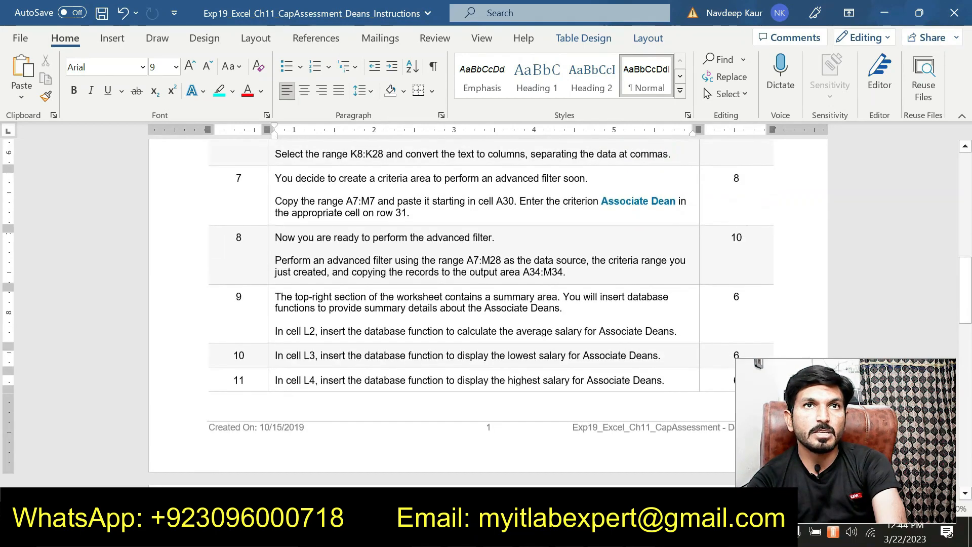
scroll(486, 314, up, 3)
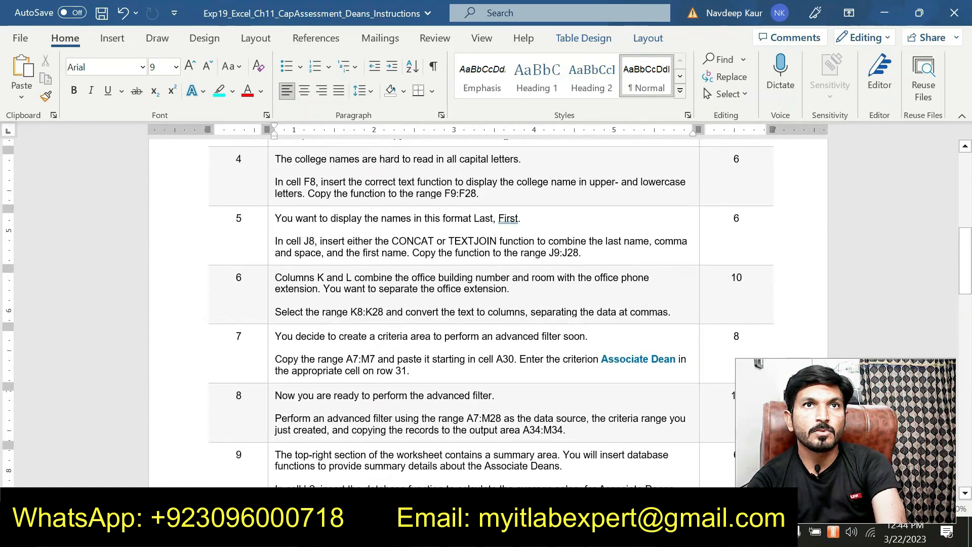
scroll(436, 364, up, 3)
scroll(437, 363, down, 8)
scroll(436, 363, down, 5)
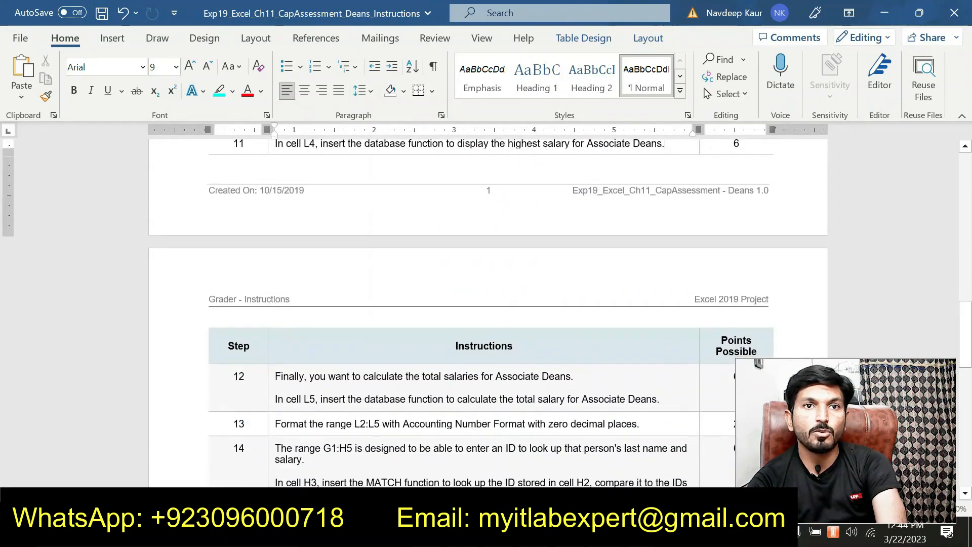
scroll(413, 362, down, 2)
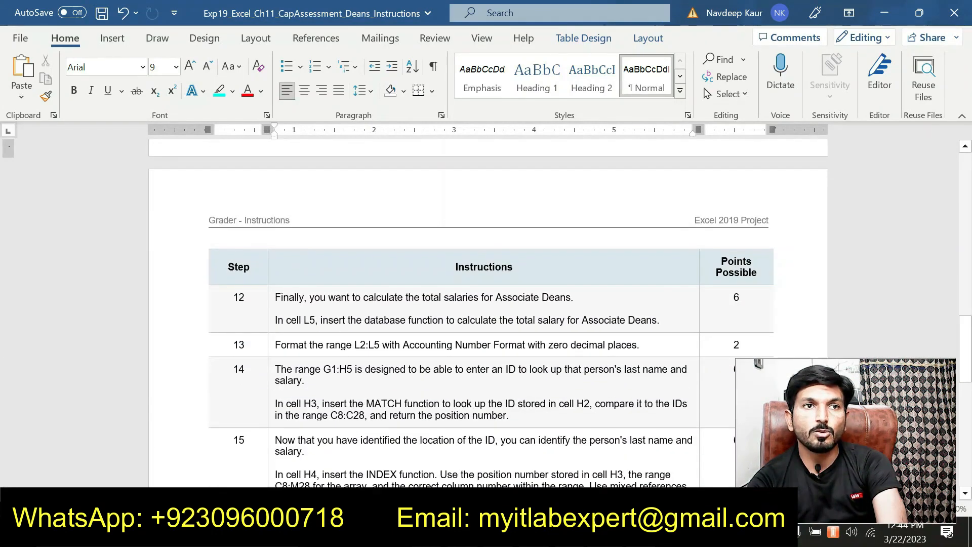
scroll(489, 314, down, 3)
scroll(489, 314, up, 3)
Switch to the Exp19_Excel_Ch11_CapAssessment_Deanssolution workbook in Excel and examine its formulas list, Look Up Area and Associate Dean Stats.
key(alt+Tab)
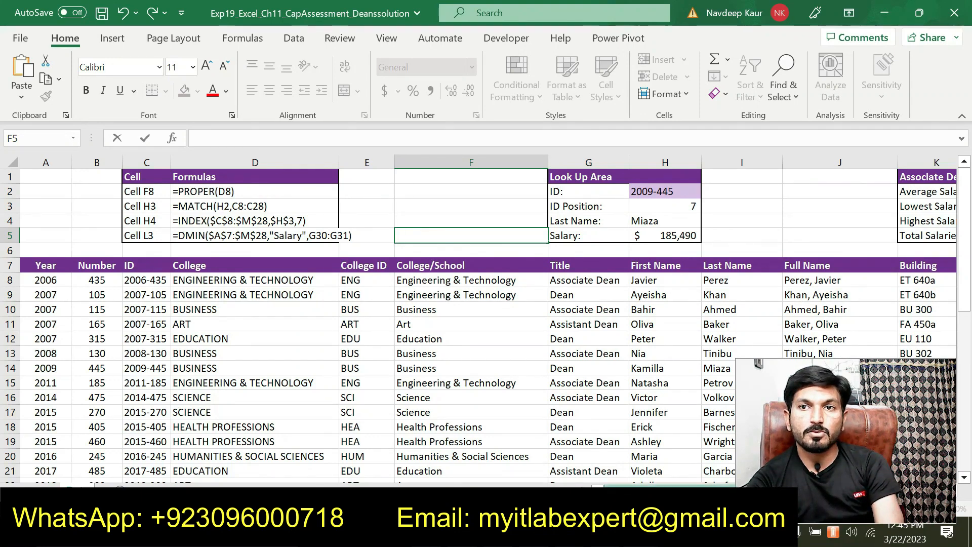
scroll(486, 319, right, 3)
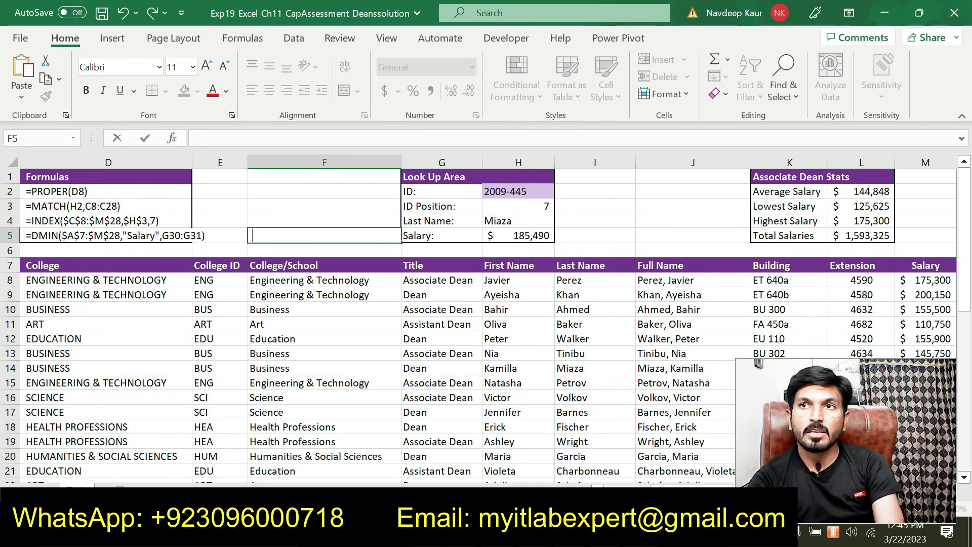
scroll(628, 481, left, 3)
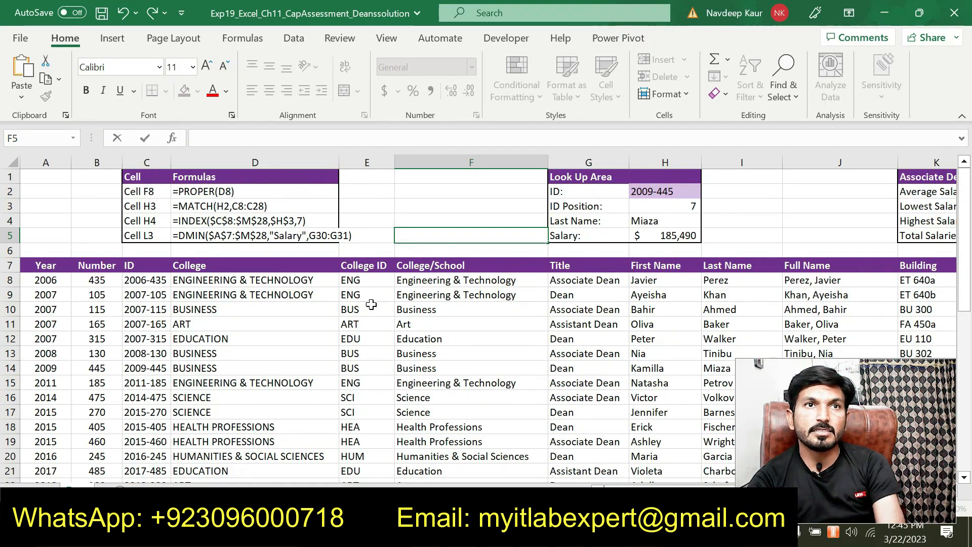
key(F2)
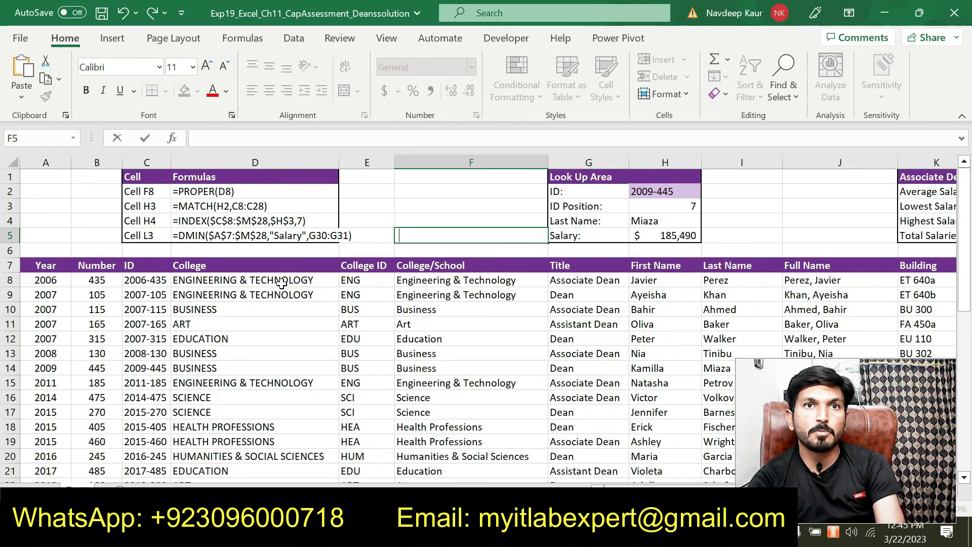
drag(622, 488, 643, 489)
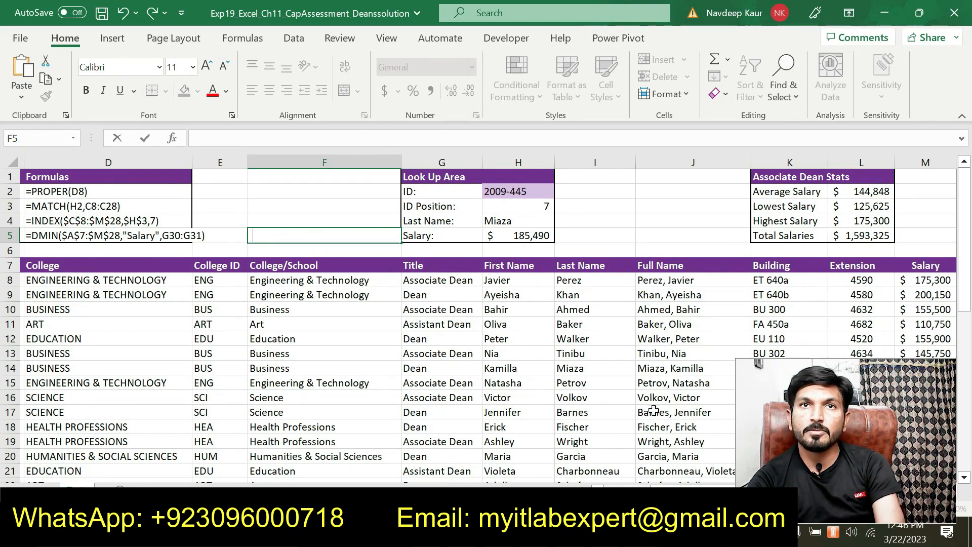
Compare instruction step 12 in Word, the Associate Dean salary total in cell L5, with the Excel solution workbook.
mouse_move(605, 537)
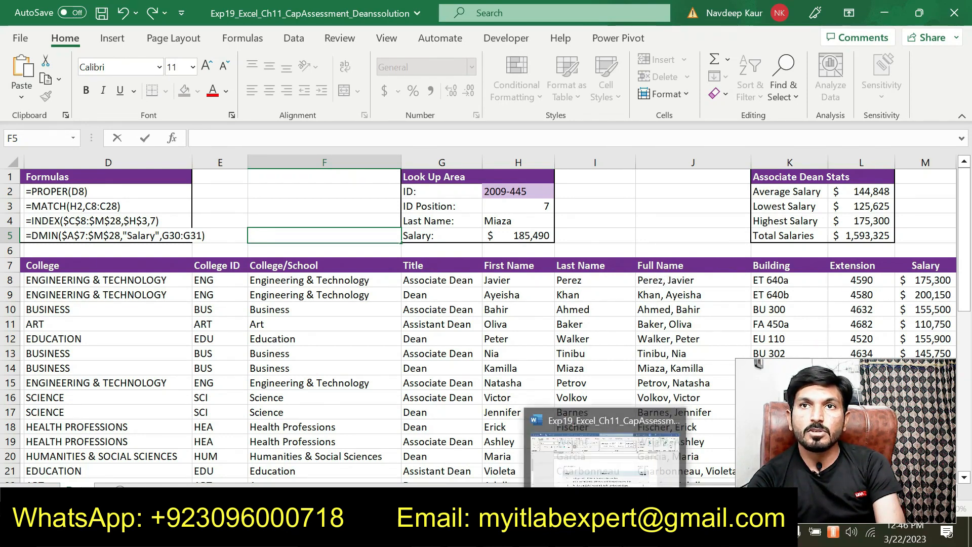
click(605, 453)
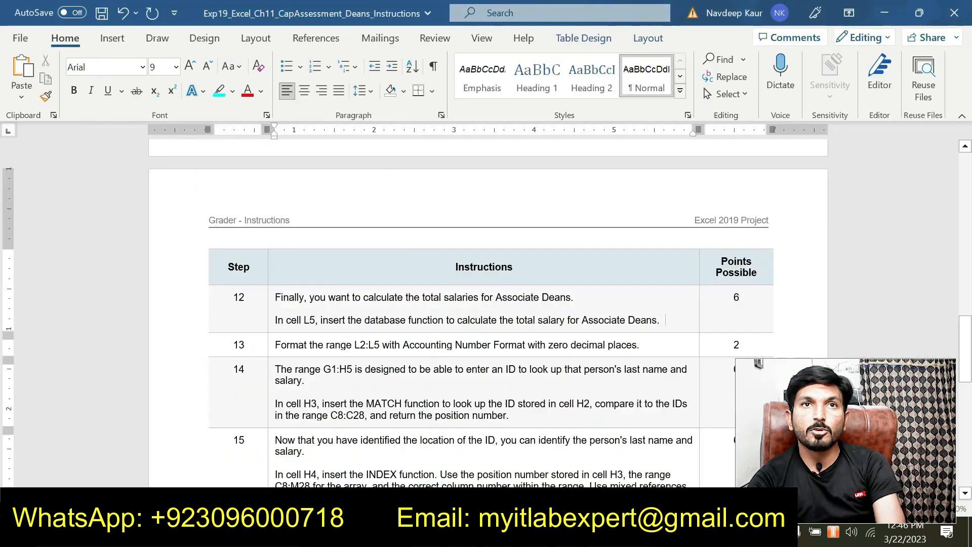
scroll(414, 338, down, 2)
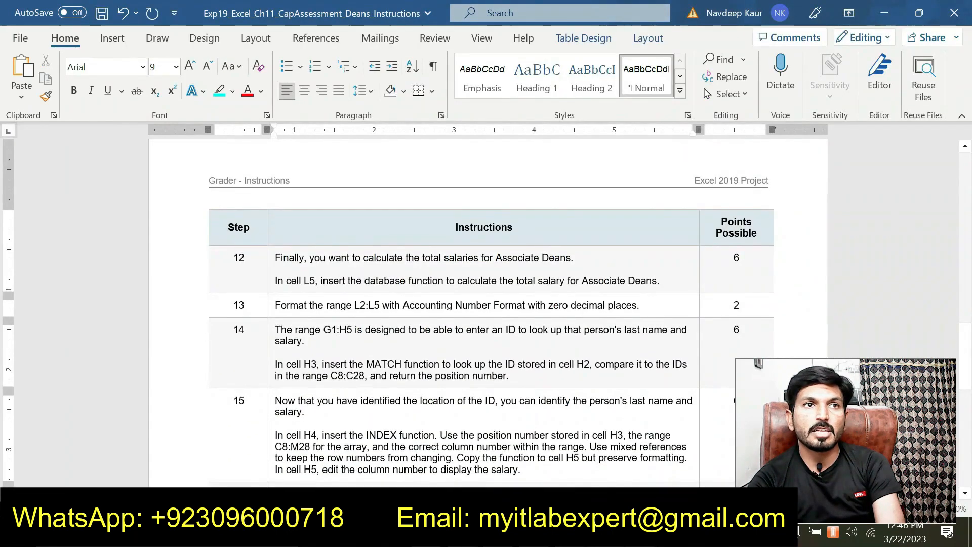
drag(275, 281, 315, 280)
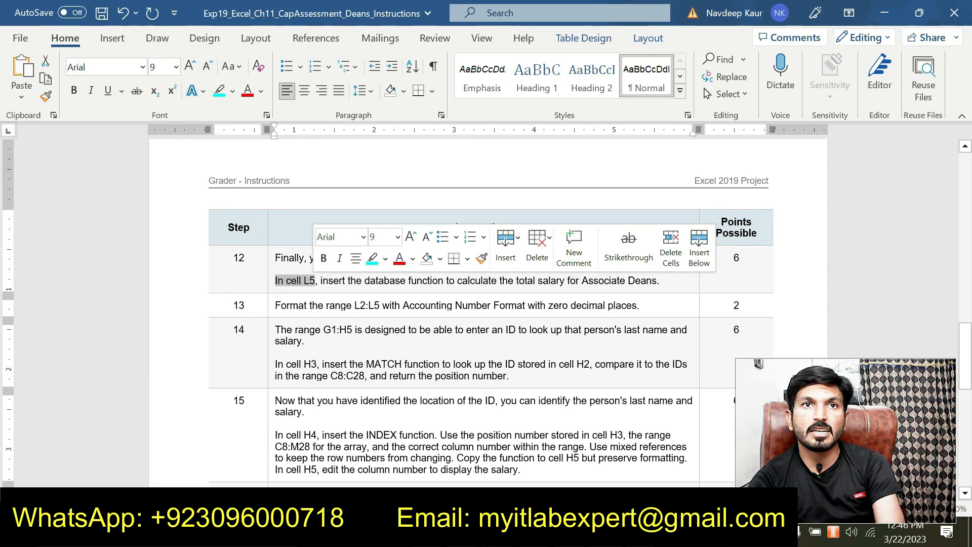
click(414, 282)
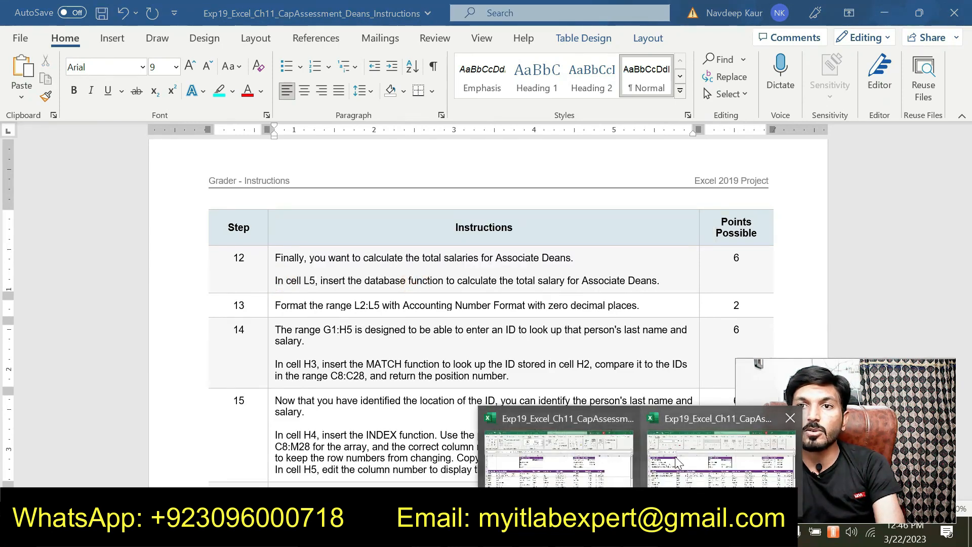
click(676, 461)
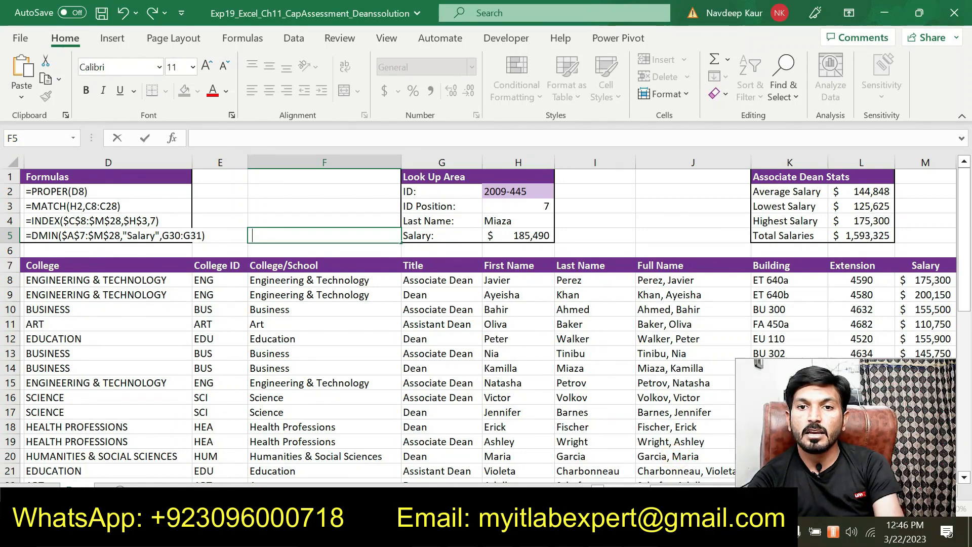
key(alt+Tab)
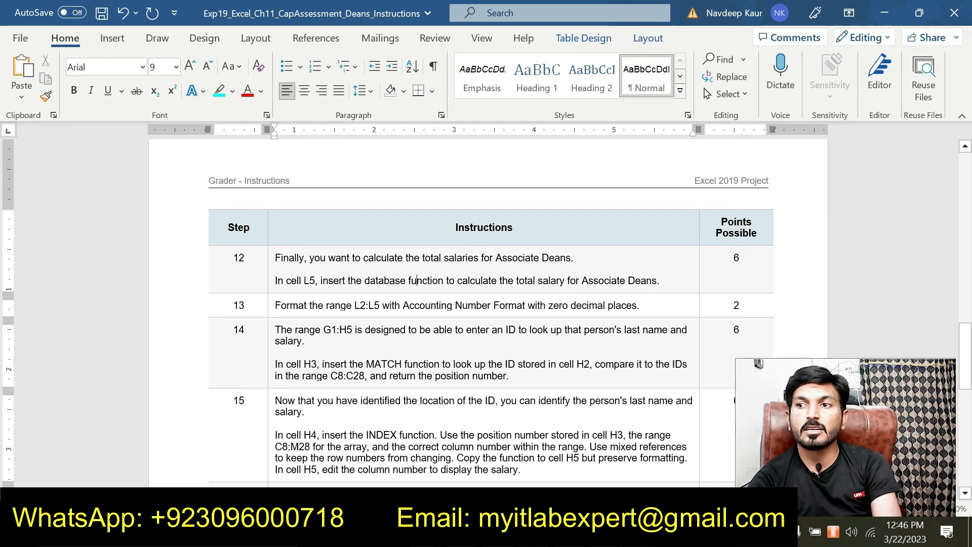
key(alt+Tab)
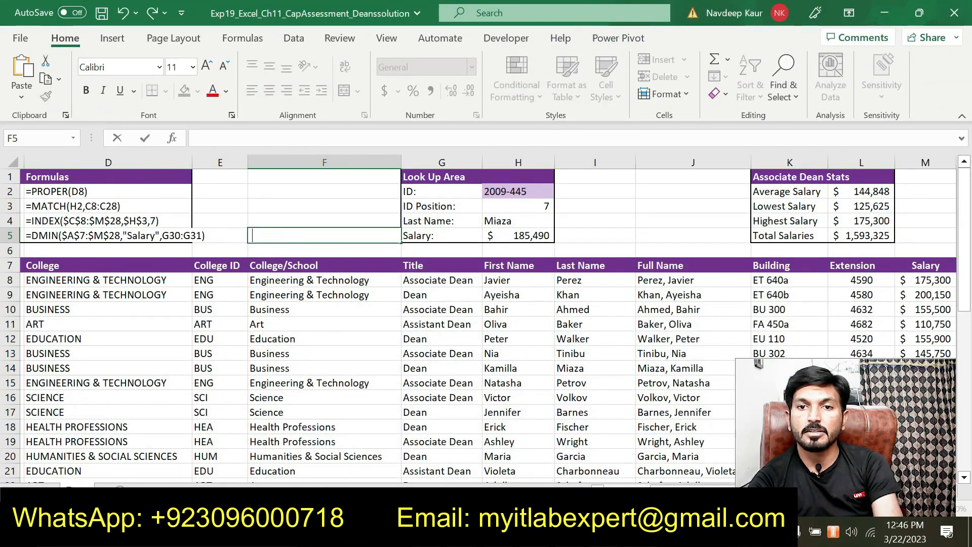
Check instruction steps 13 to 16 in Word against the formulas list and Look Up Area of the Excel solution workbook.
key(alt+Tab)
scroll(487, 304, down, 1)
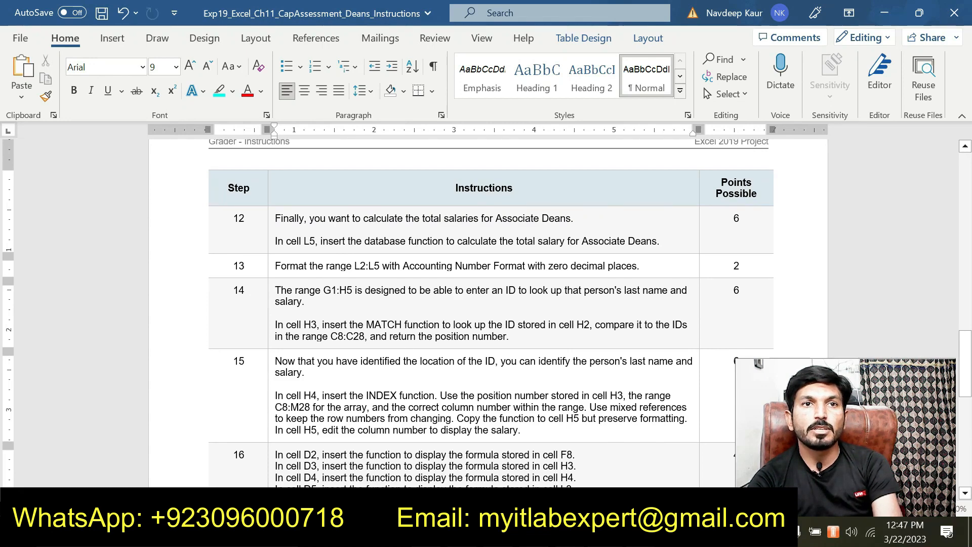
key(alt+Tab)
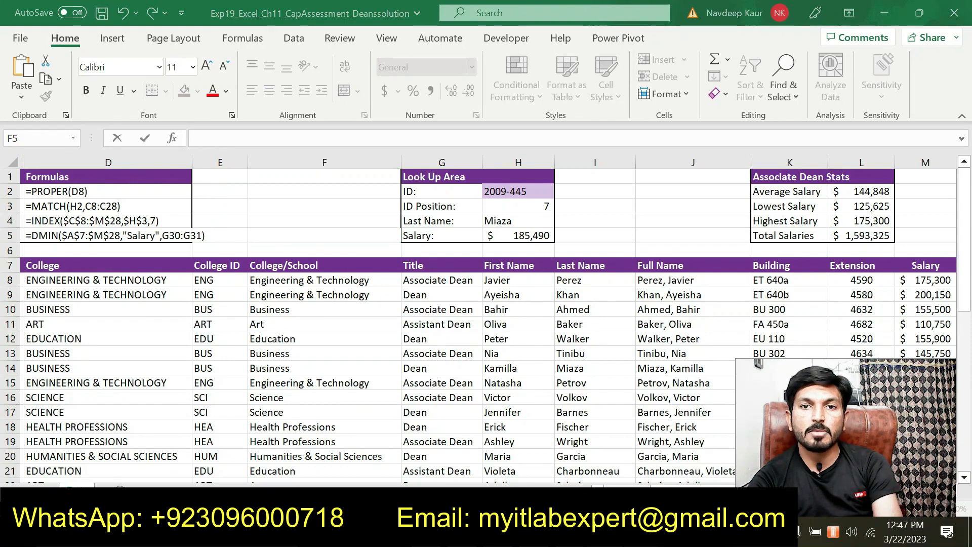
key(alt+Tab)
scroll(724, 316, down, 1)
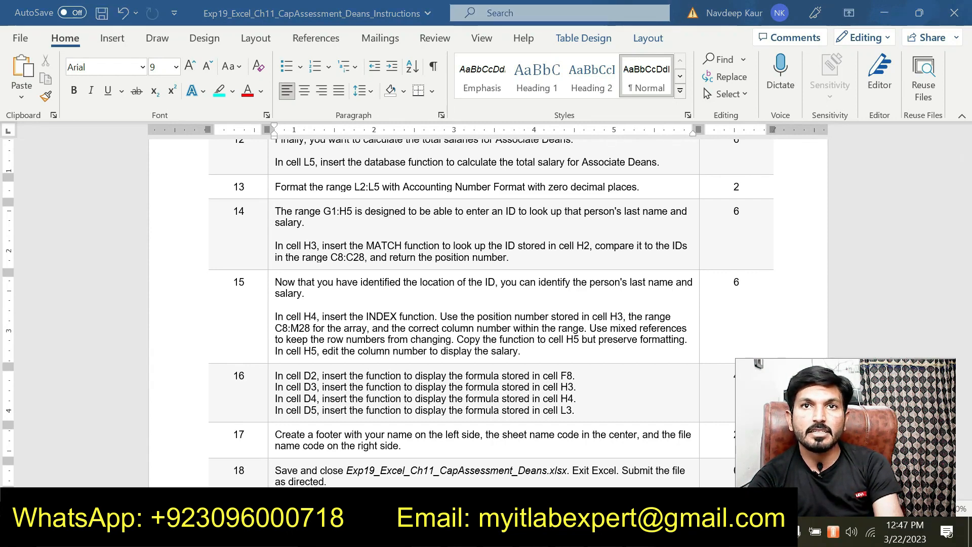
key(alt+Tab)
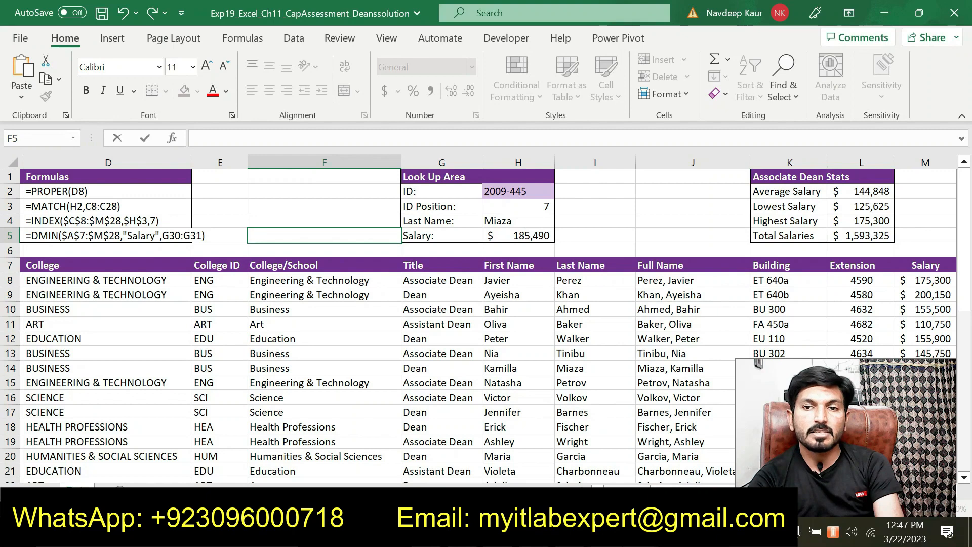
Switch to the Word instructions and look over the closing steps 17 and 18, returning to the project description.
key(alt+Tab)
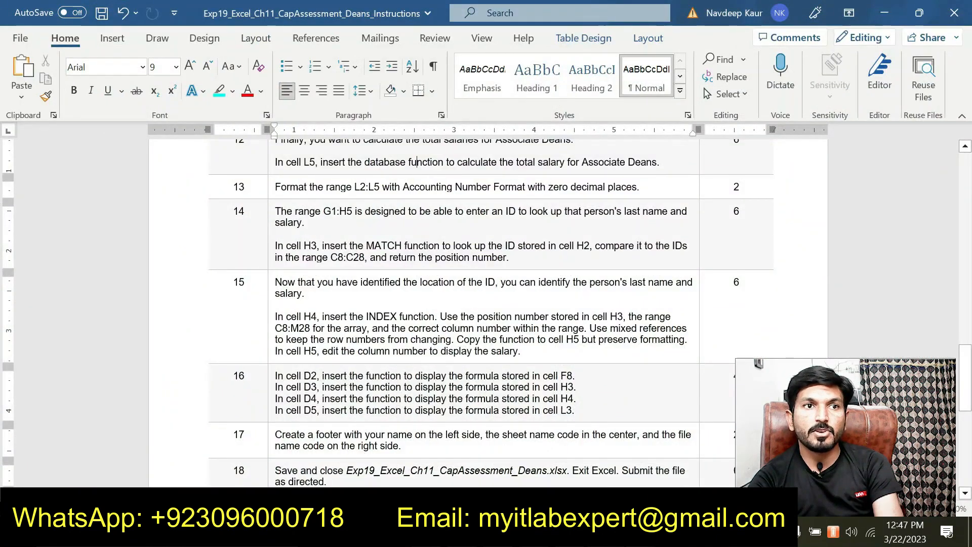
scroll(486, 314, down, 3)
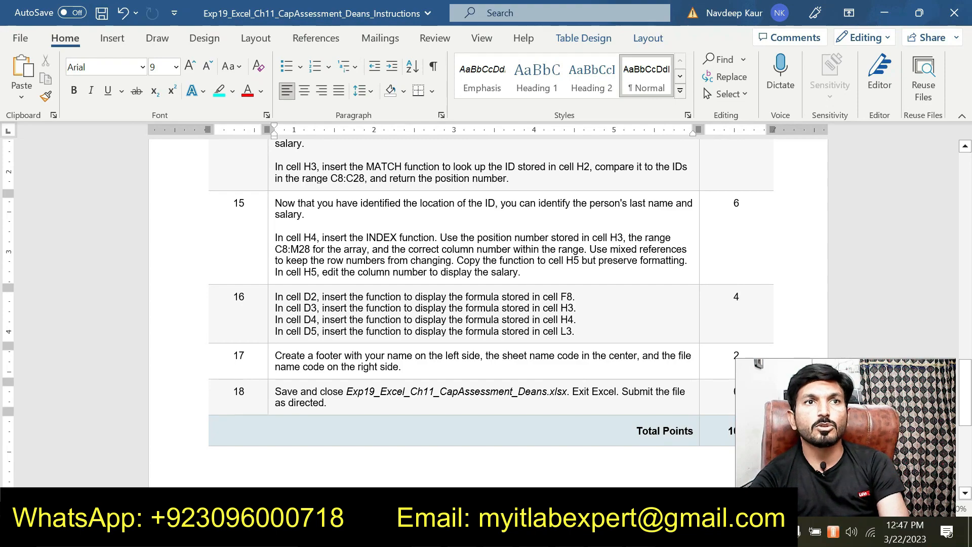
scroll(441, 473, up, 20)
scroll(441, 478, up, 15)
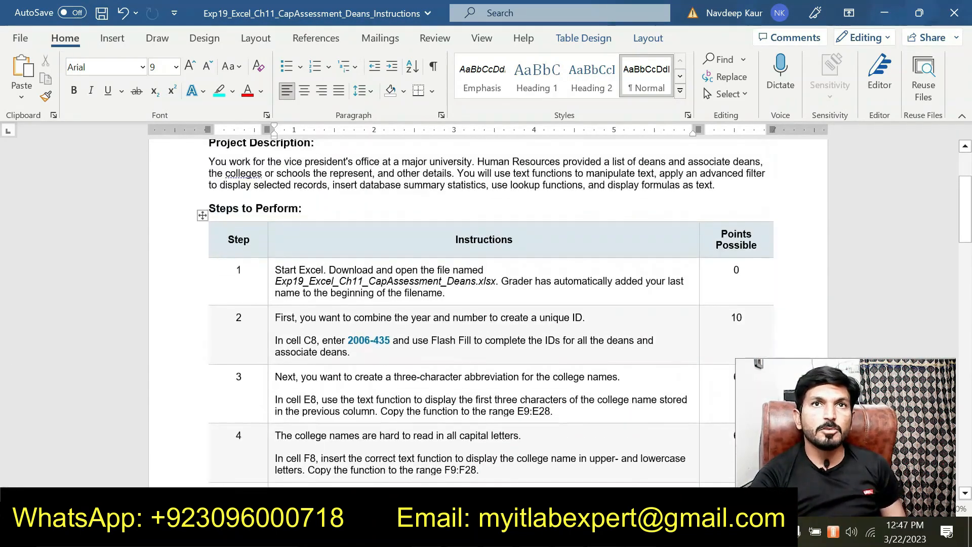
scroll(441, 477, up, 4)
scroll(441, 478, down, 2)
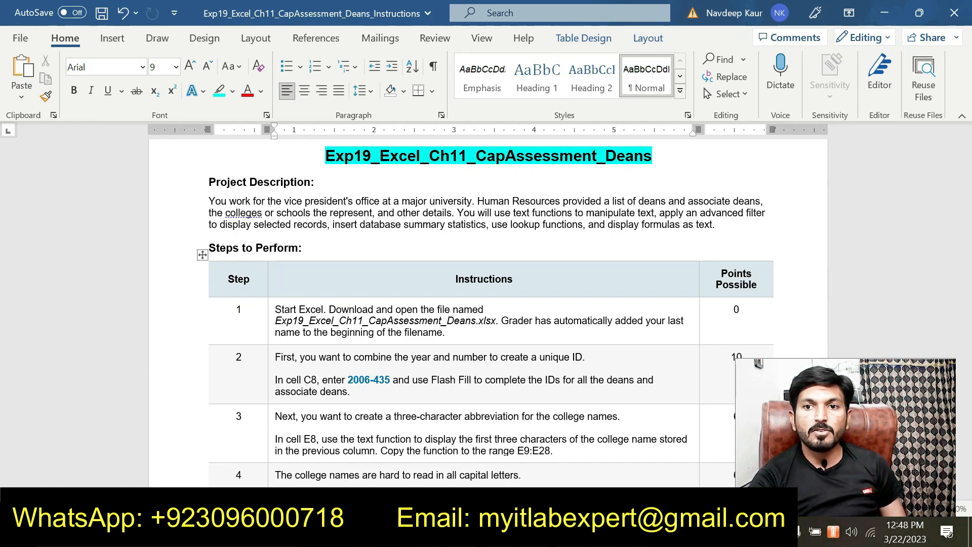
Switch to the Excel solution workbook and examine the dean list, the criteria area in rows 30 to 31 and the filtered records from row 34.
click(640, 533)
click(578, 471)
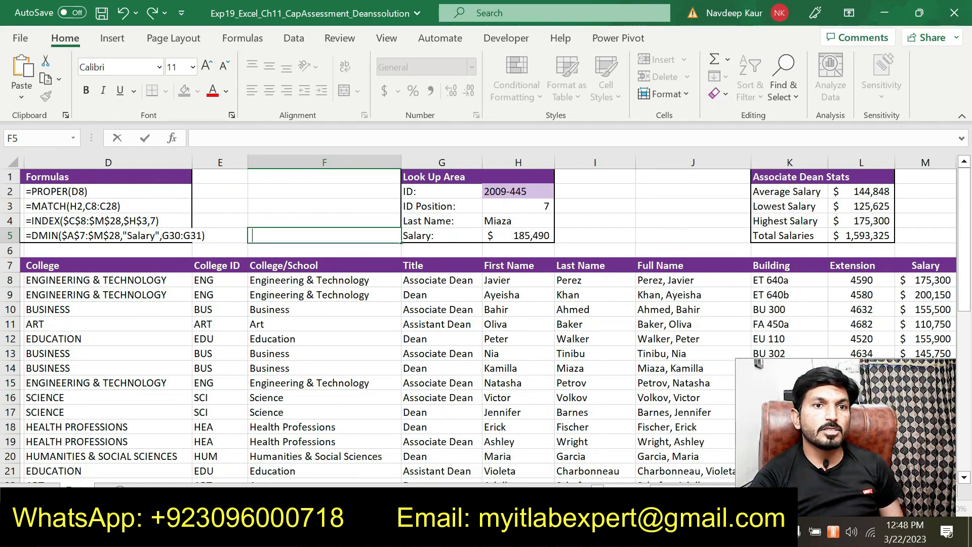
scroll(486, 324, left, 3)
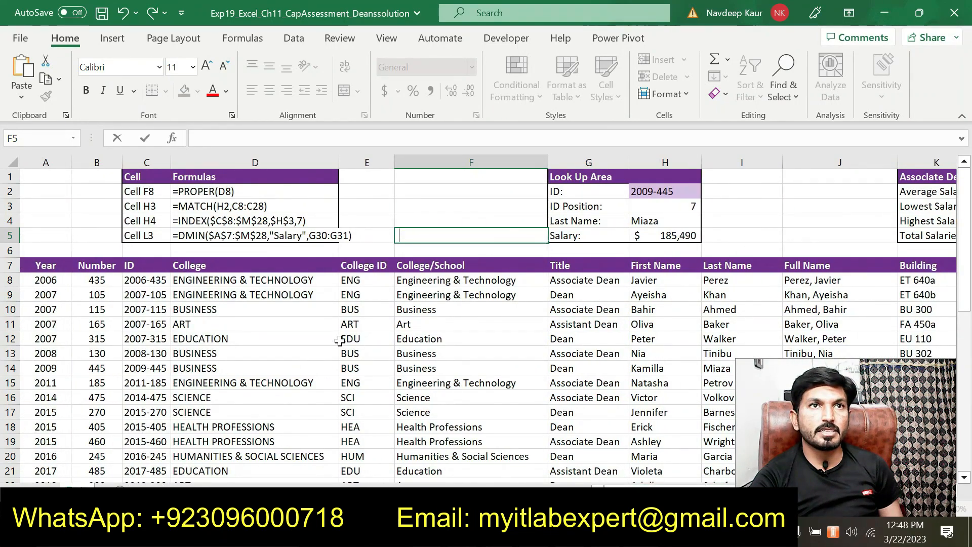
scroll(340, 341, down, 2)
scroll(340, 341, down, 5)
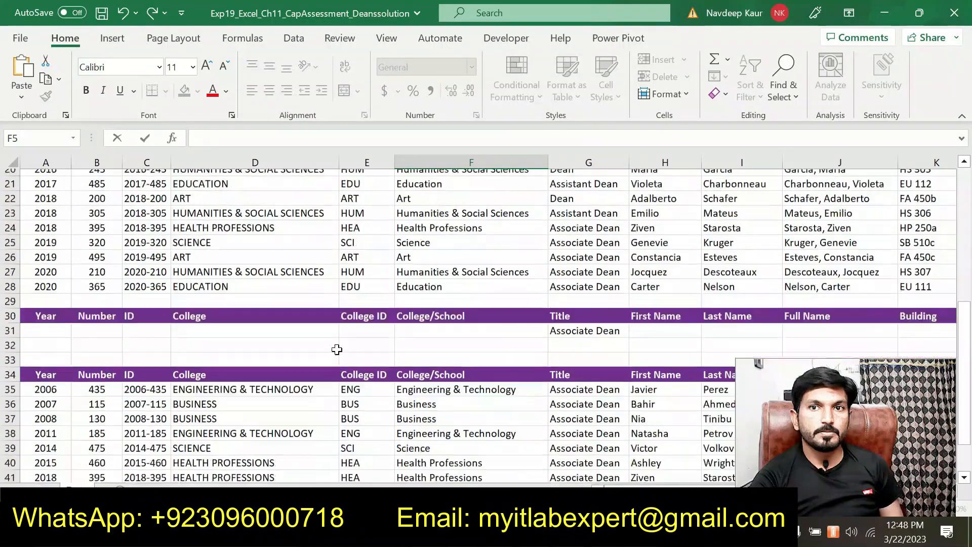
scroll(337, 350, down, 3)
scroll(336, 350, up, 1)
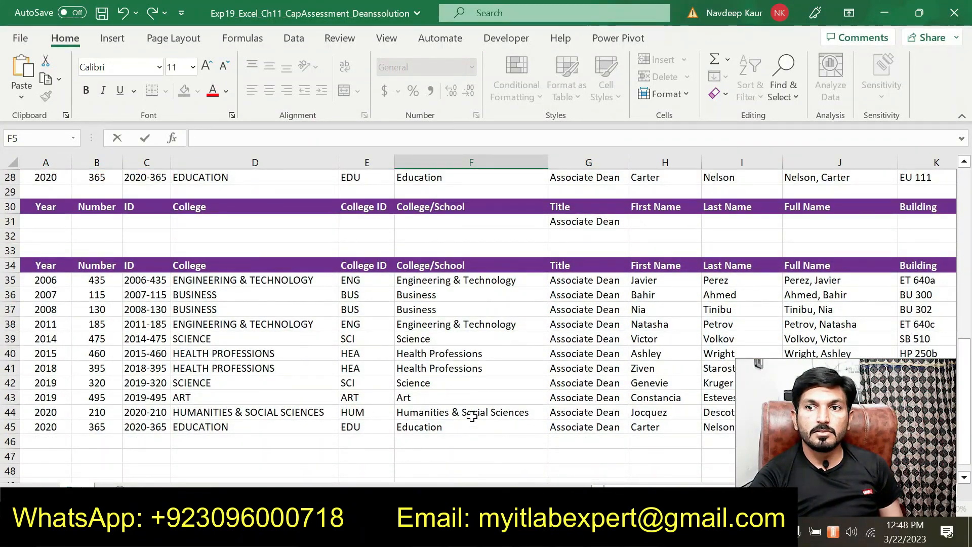
scroll(537, 471, up, 1)
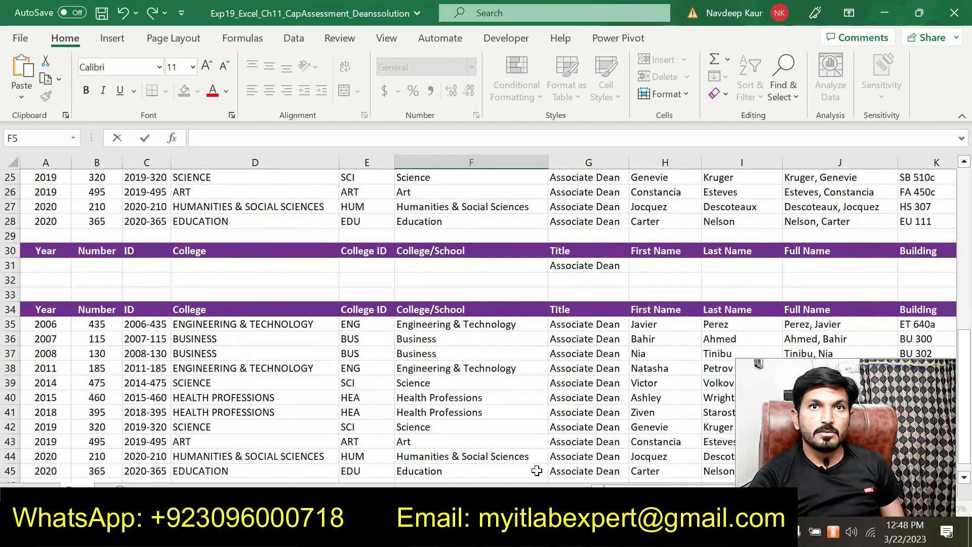
scroll(537, 471, up, 3)
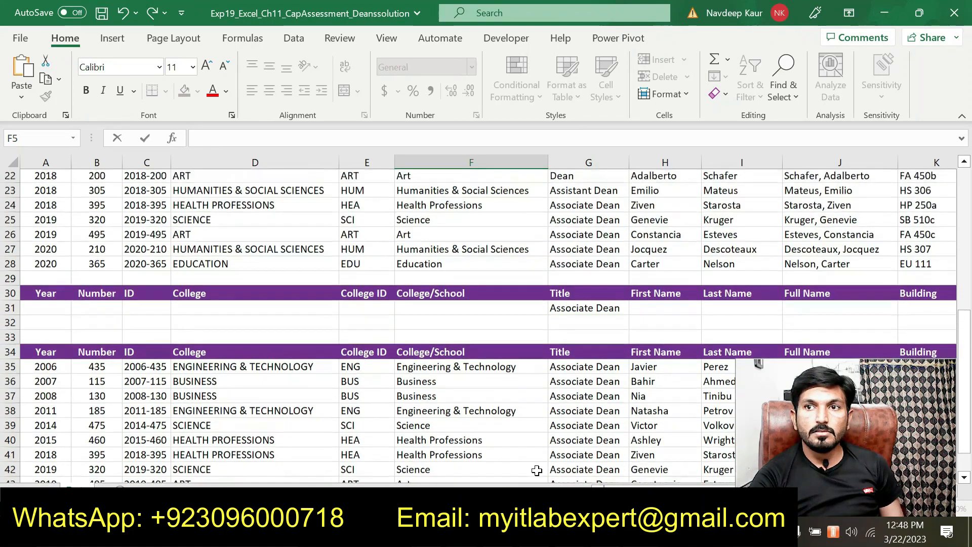
scroll(537, 471, down, 2)
scroll(536, 472, up, 1)
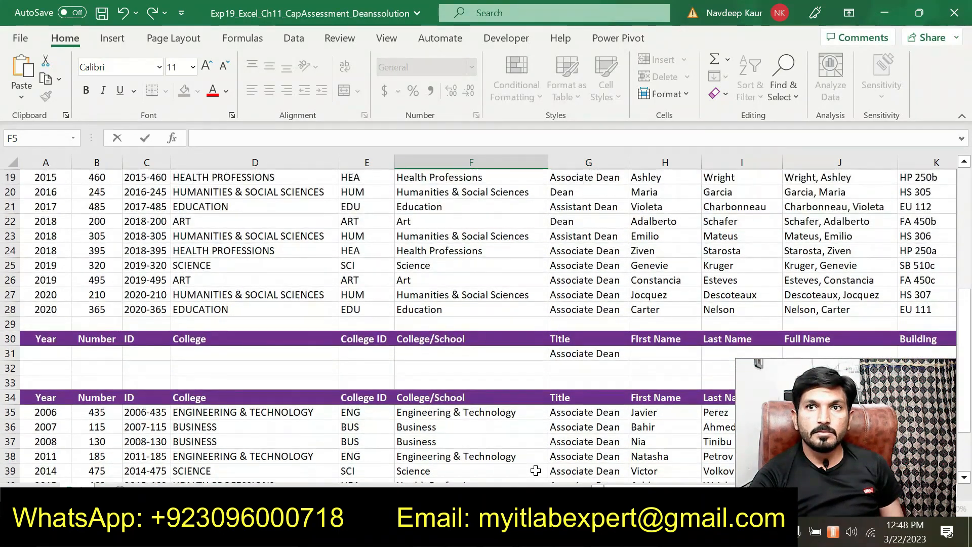
scroll(536, 471, up, 1)
scroll(536, 471, down, 2)
scroll(536, 471, down, 2)
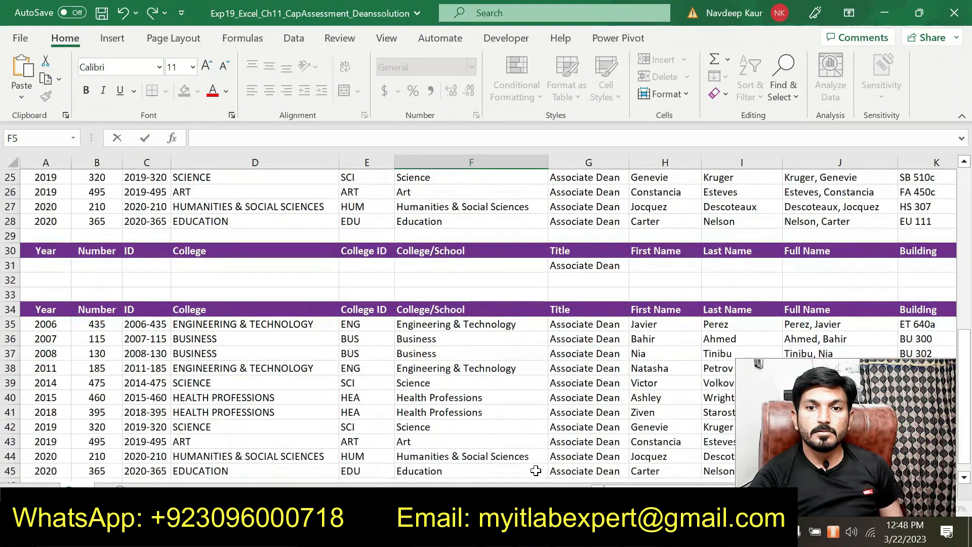
scroll(536, 471, up, 1)
scroll(536, 471, up, 2)
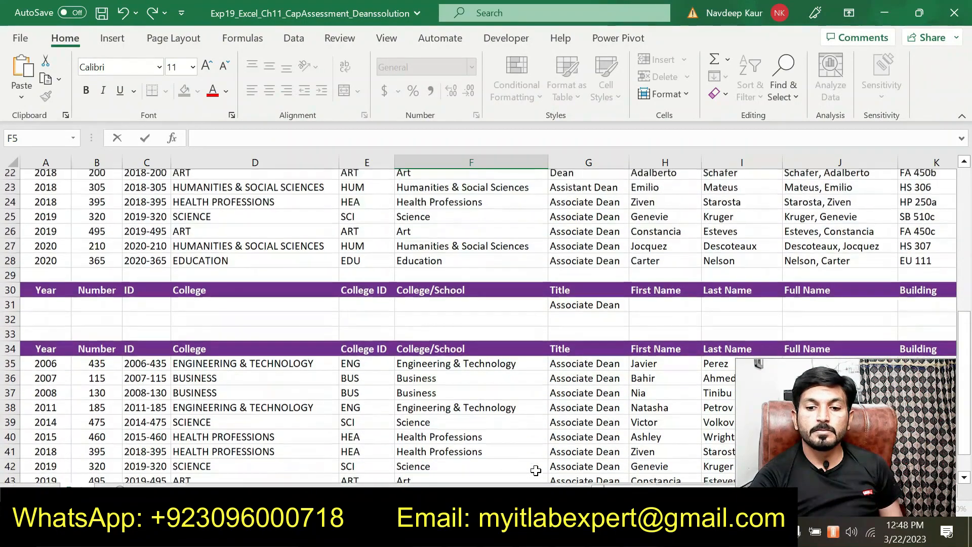
scroll(536, 471, up, 1)
scroll(536, 471, down, 1)
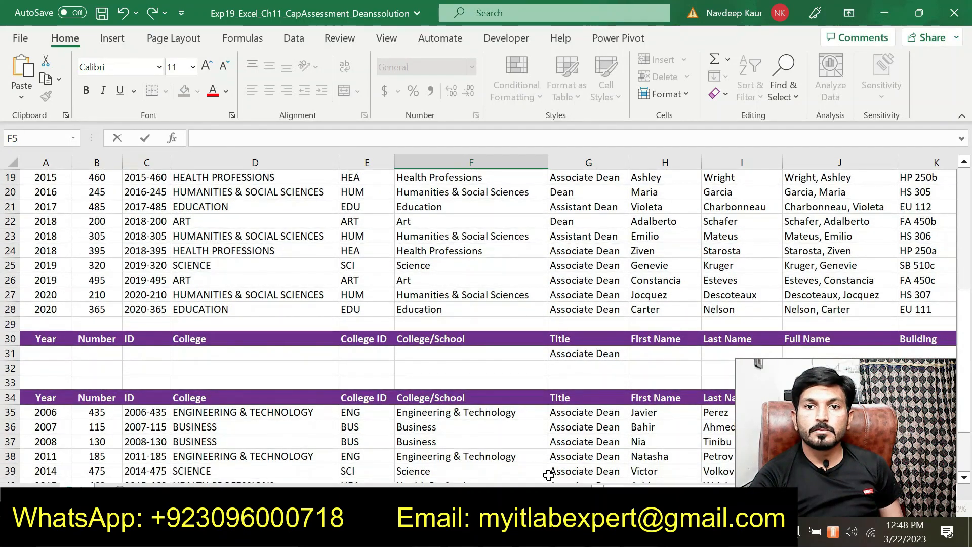
Switch to the Word instructions and review the assignment steps from 1 through 17, returning to the start of the table.
key(alt+Tab)
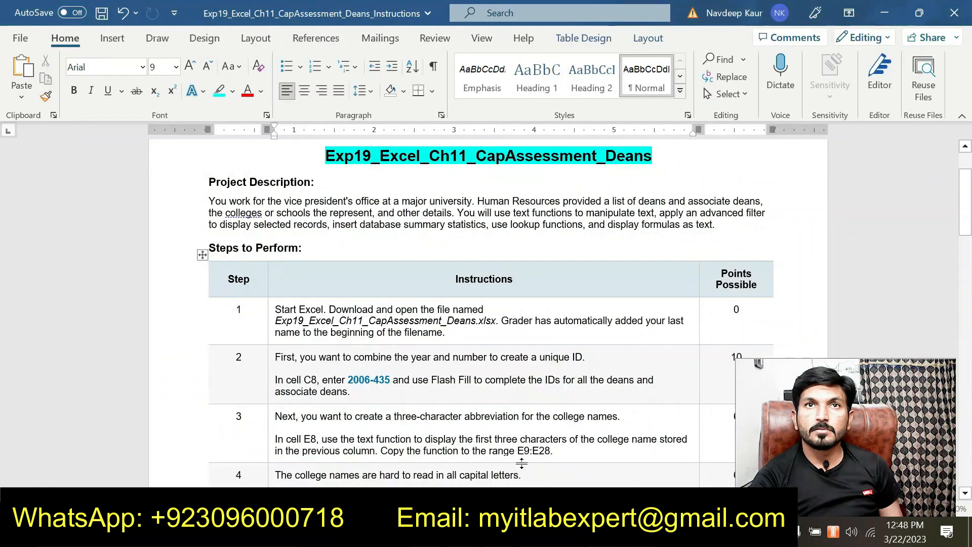
scroll(200, 254, up, 1)
scroll(199, 253, down, 4)
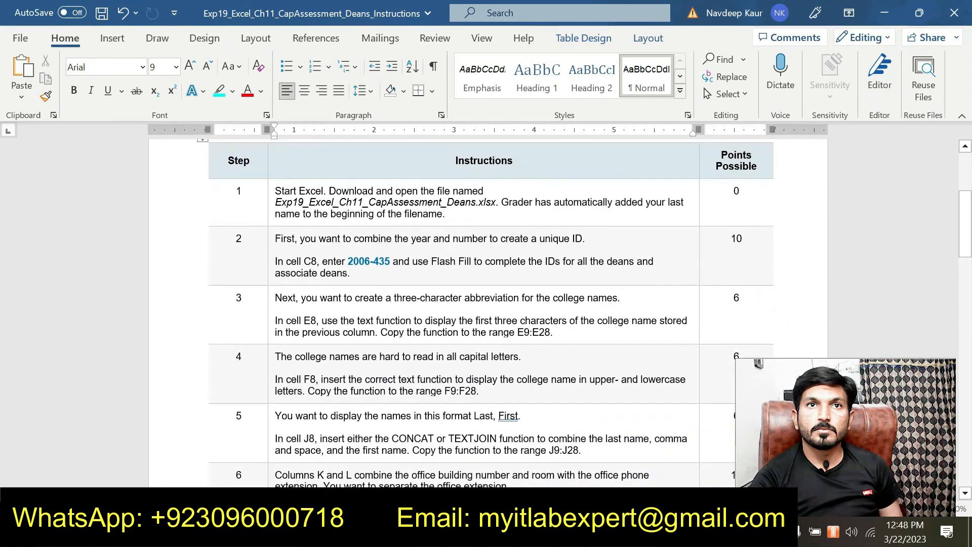
scroll(487, 312, down, 5)
scroll(467, 431, down, 7)
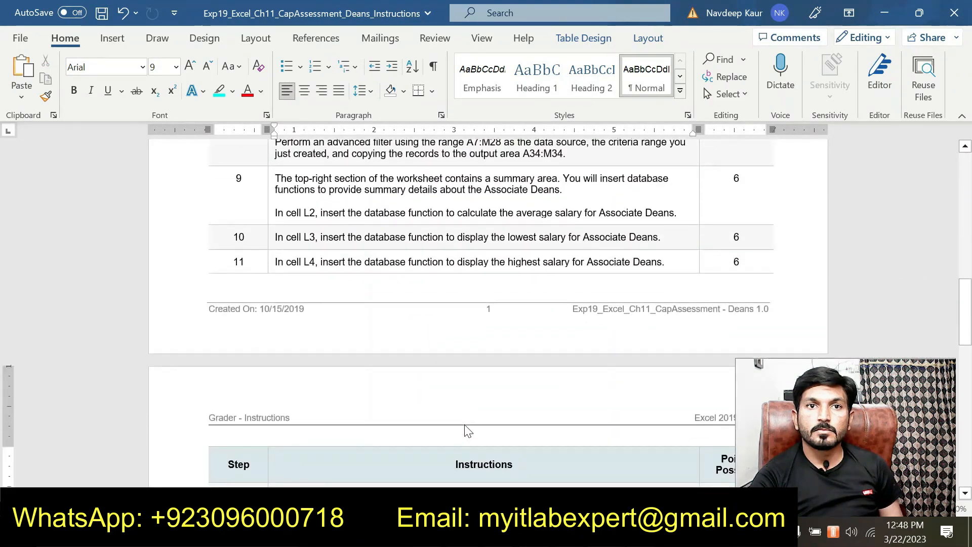
scroll(466, 430, down, 3)
scroll(466, 431, down, 2)
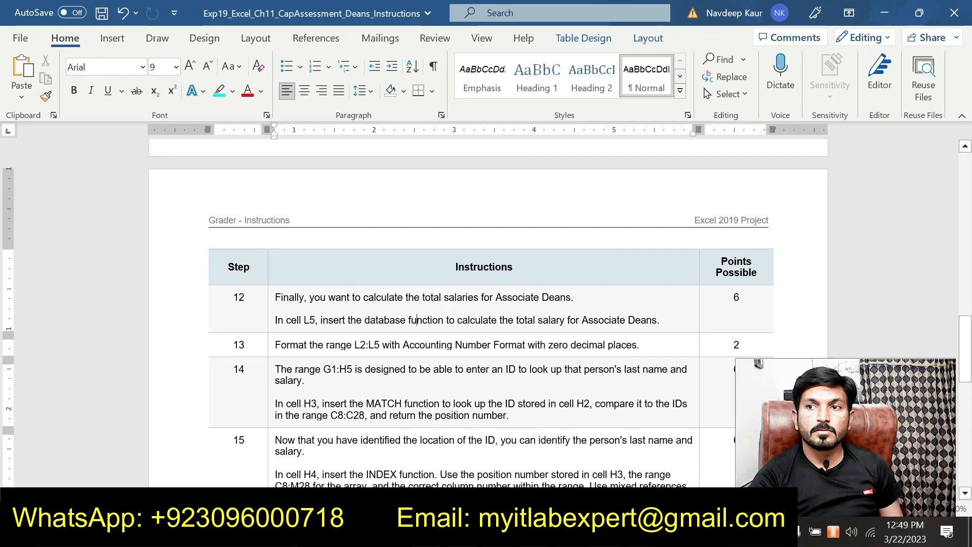
scroll(486, 314, down, 1)
scroll(417, 202, down, 2)
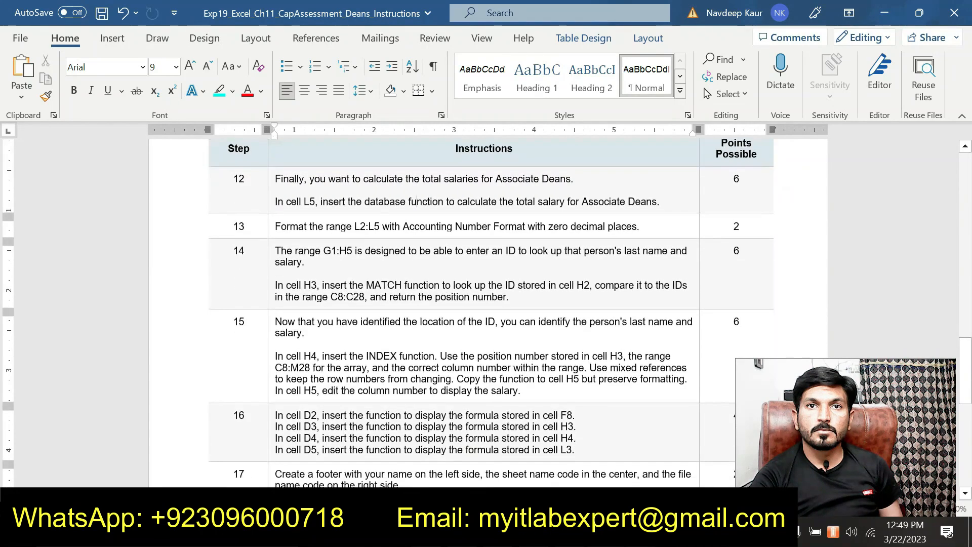
scroll(463, 425, down, 2)
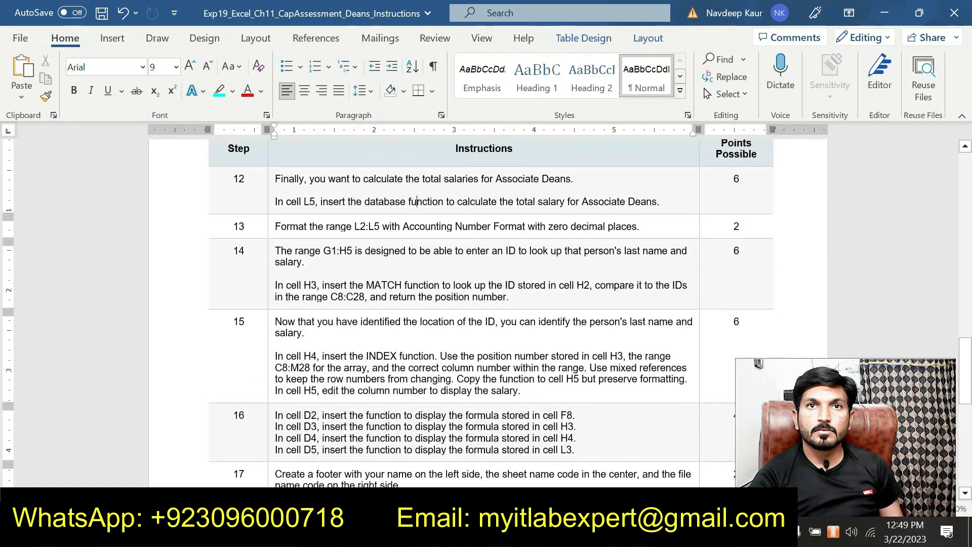
scroll(465, 428, up, 18)
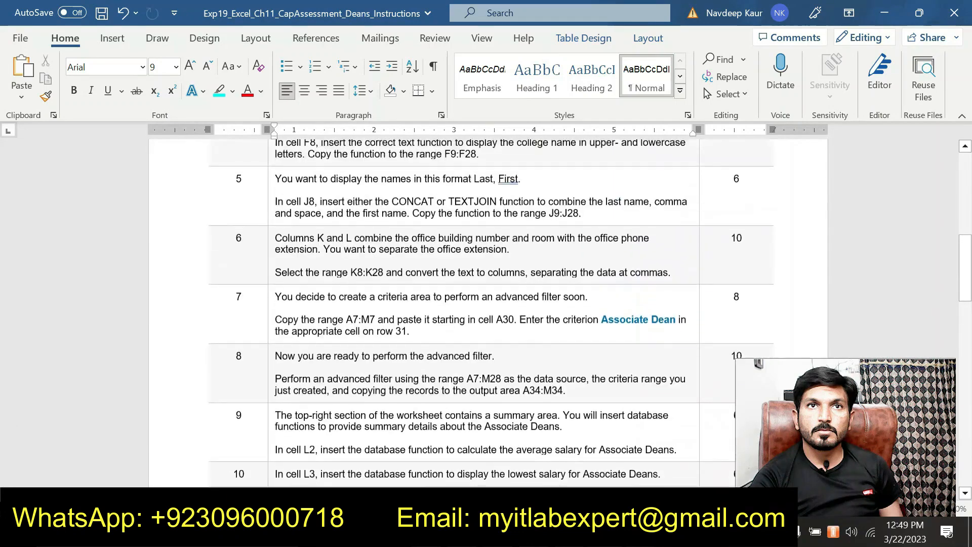
scroll(465, 426, up, 5)
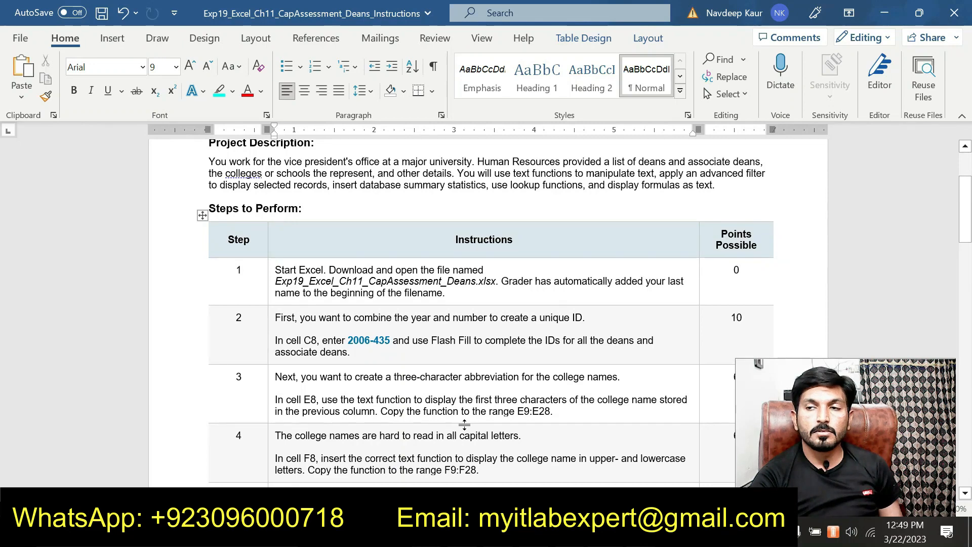
scroll(464, 426, up, 1)
scroll(465, 425, down, 1)
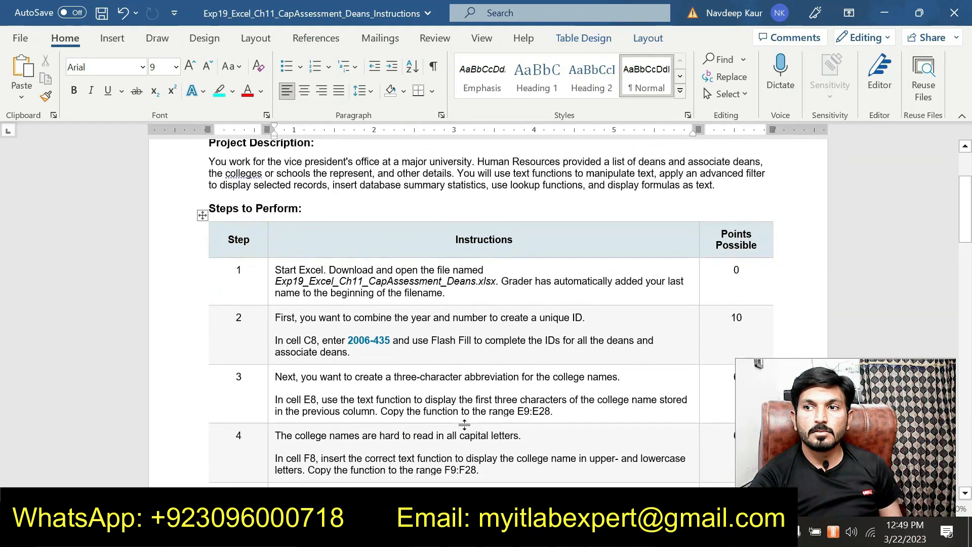
Look over the project description and the opening instruction steps 1 to 5 in the Word document.
scroll(464, 425, up, 1)
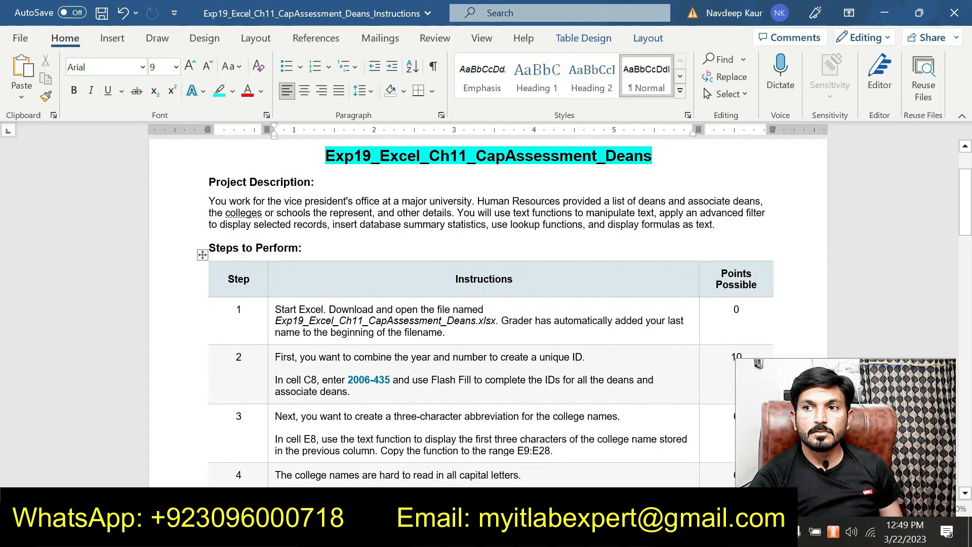
scroll(464, 425, up, 1)
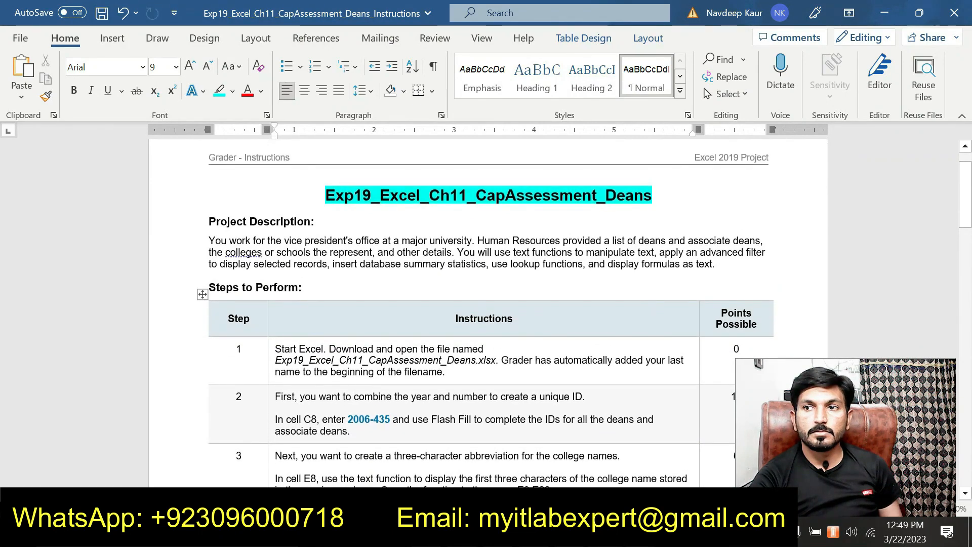
scroll(464, 426, up, 1)
scroll(465, 425, down, 2)
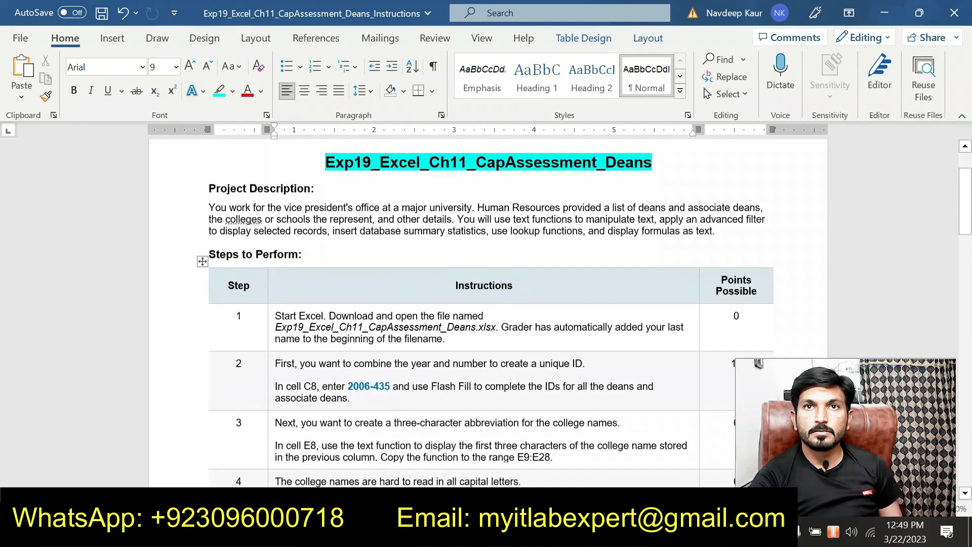
scroll(525, 436, down, 2)
scroll(526, 436, down, 1)
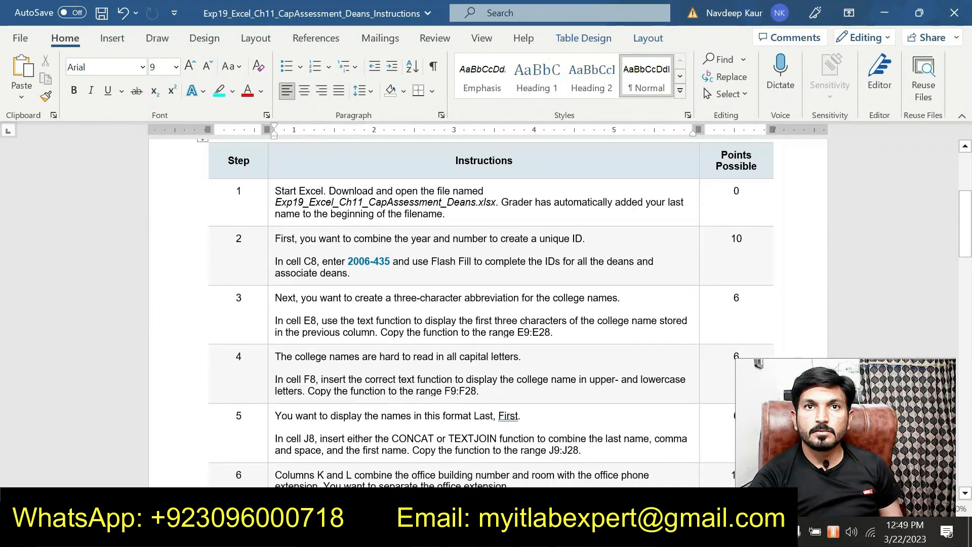
scroll(526, 437, up, 3)
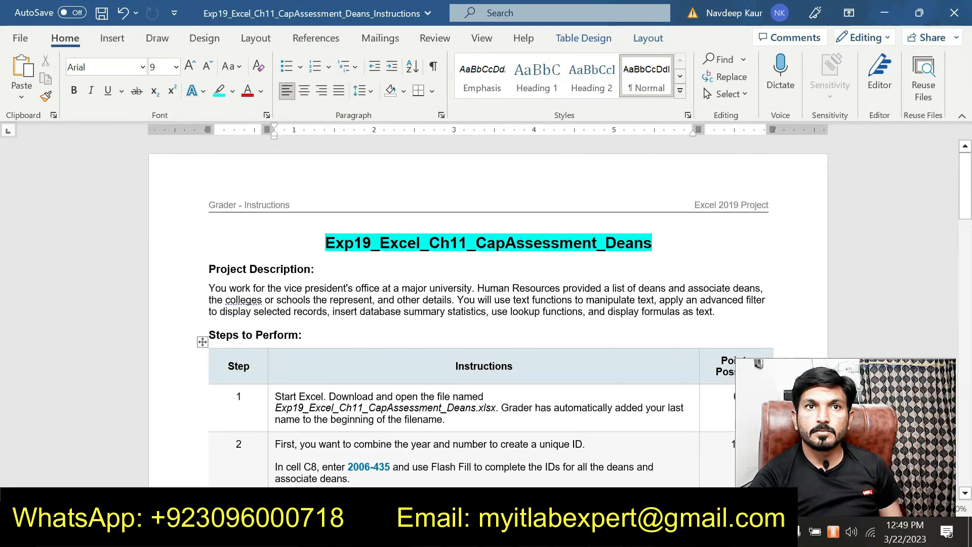
scroll(486, 314, down, 1)
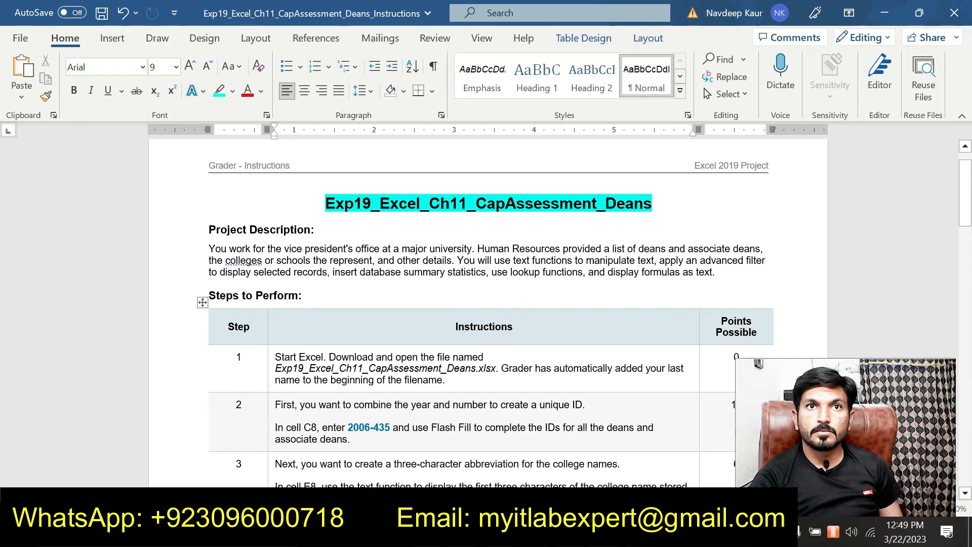
scroll(486, 304, down, 3)
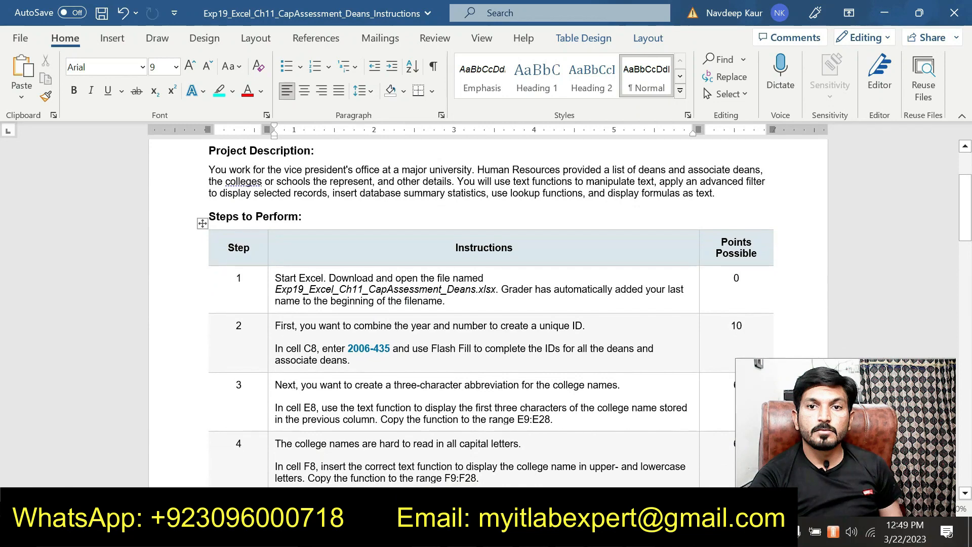
Switch to the Excel solution workbook and review the dean list, the Associate Dean criteria row and the filtered records in rows 34 to 45.
mouse_move(640, 536)
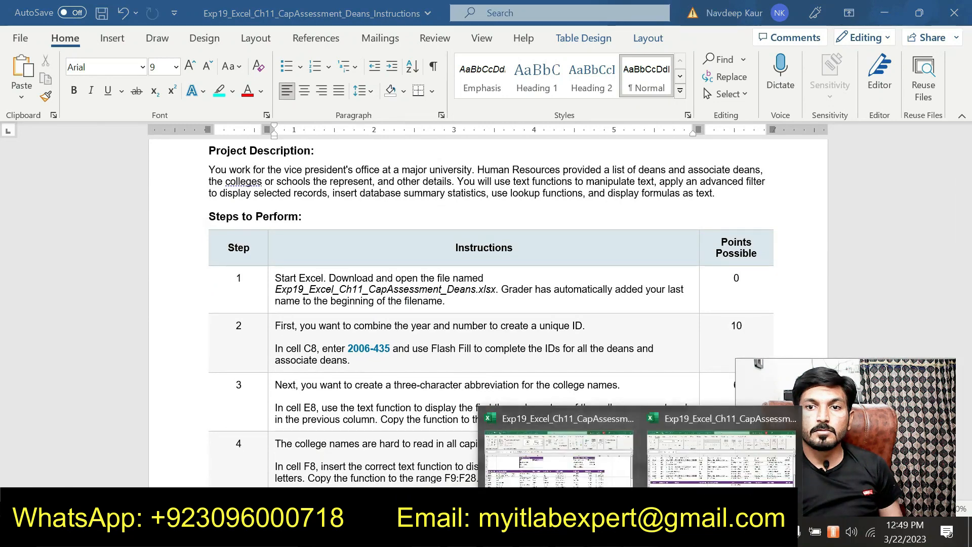
click(559, 459)
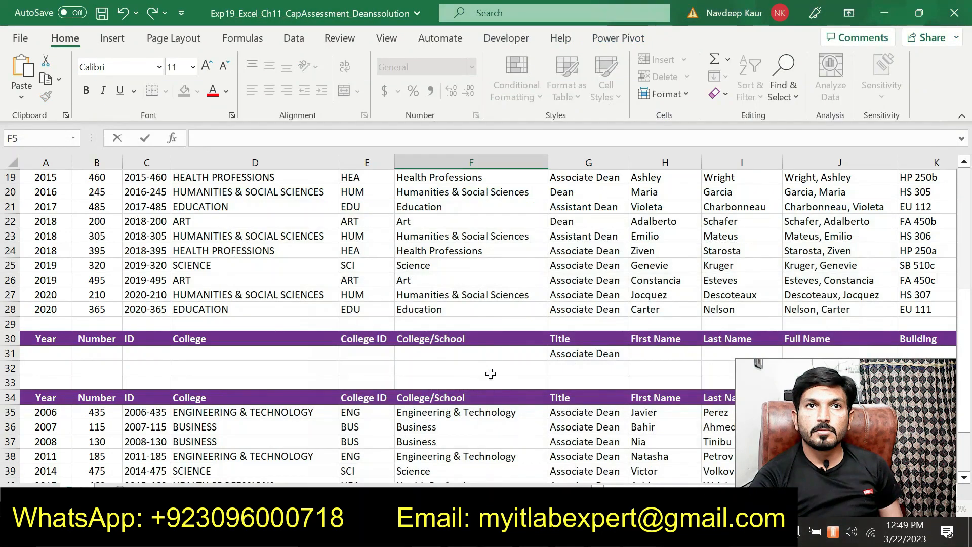
scroll(490, 374, up, 3)
scroll(489, 373, down, 3)
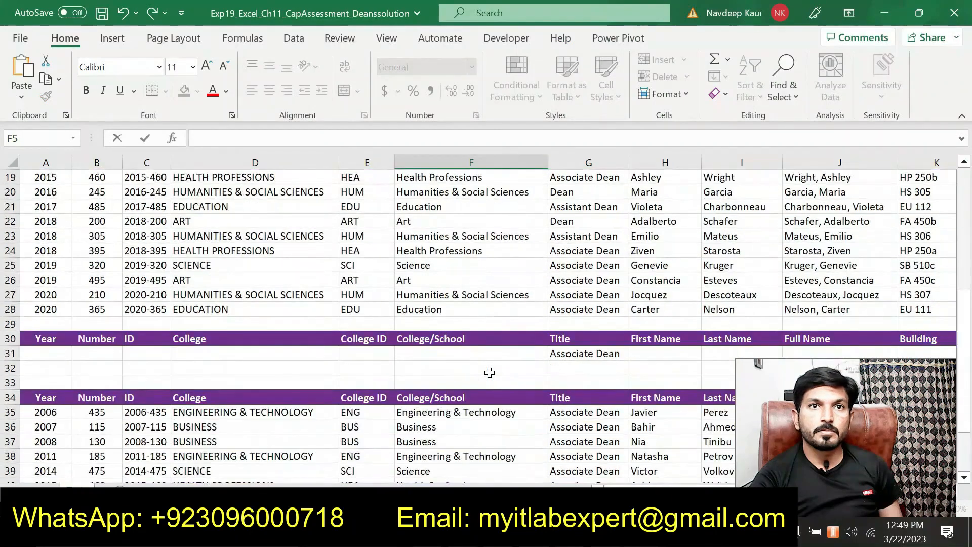
scroll(490, 373, down, 2)
scroll(490, 374, down, 2)
scroll(490, 374, up, 2)
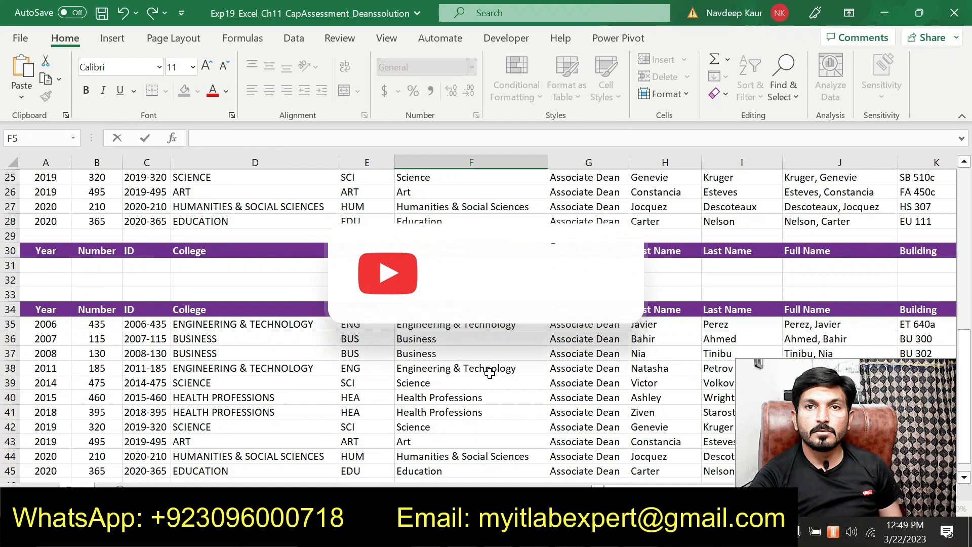
scroll(490, 373, down, 1)
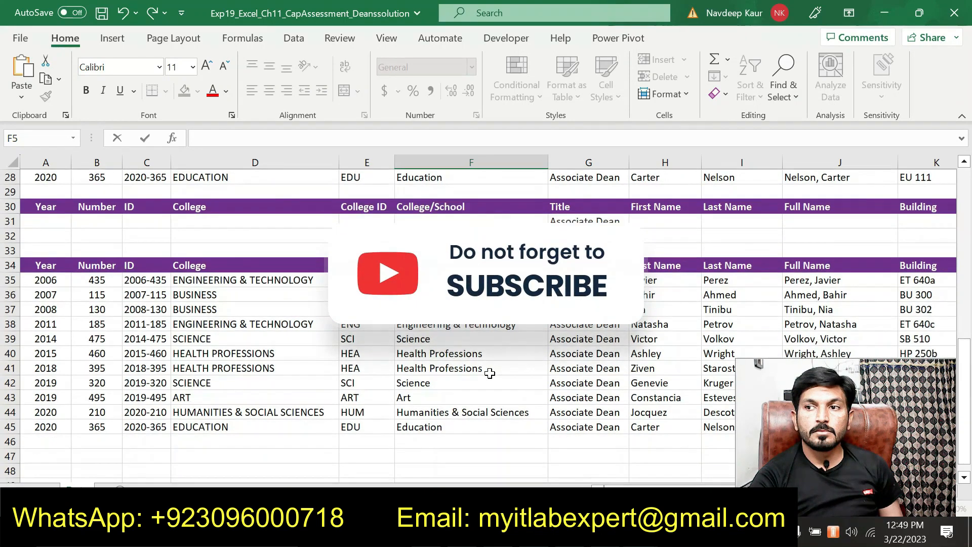
scroll(468, 370, up, 2)
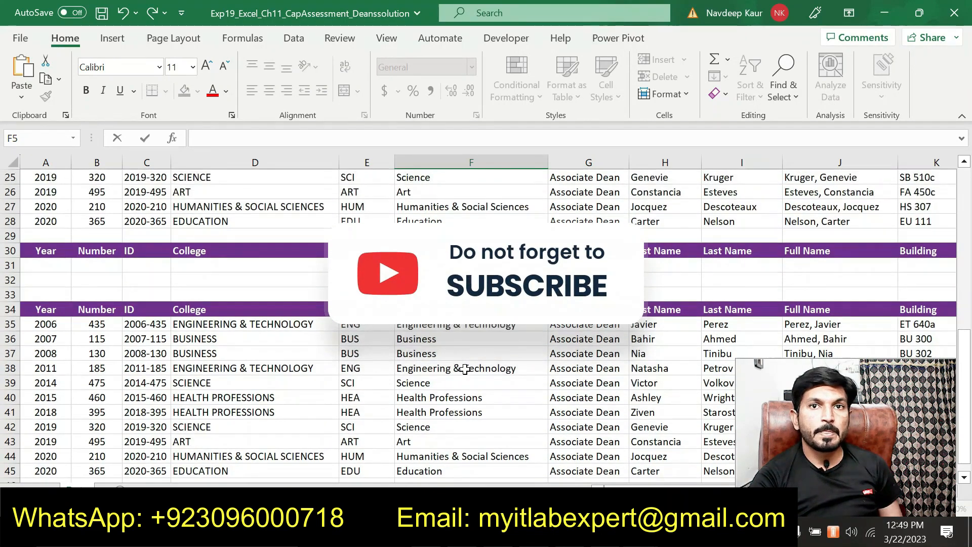
scroll(465, 369, up, 4)
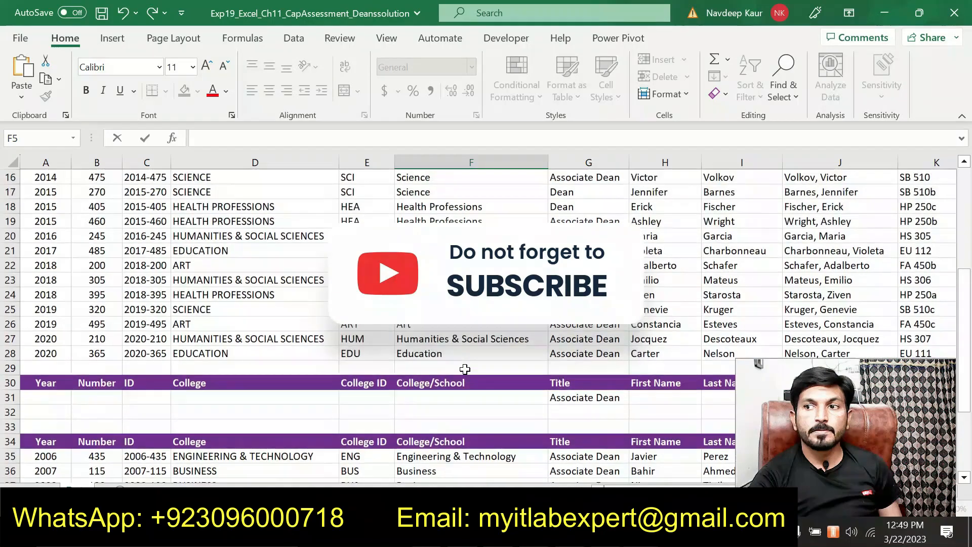
scroll(465, 369, up, 1)
scroll(465, 370, down, 2)
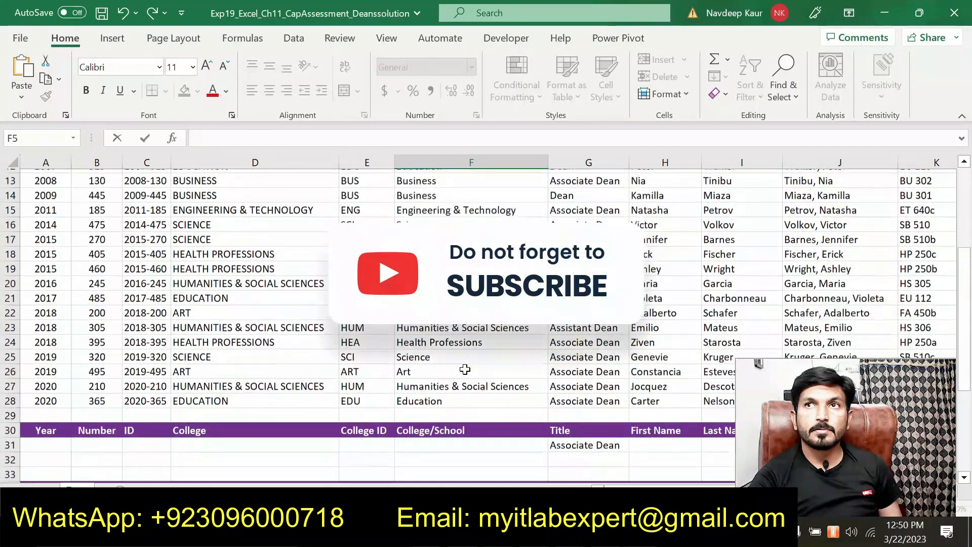
scroll(465, 370, down, 4)
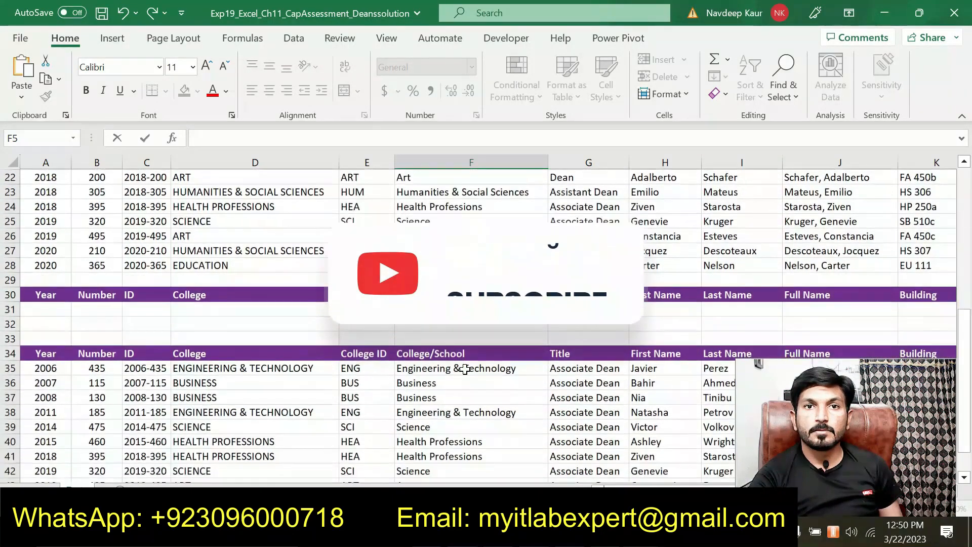